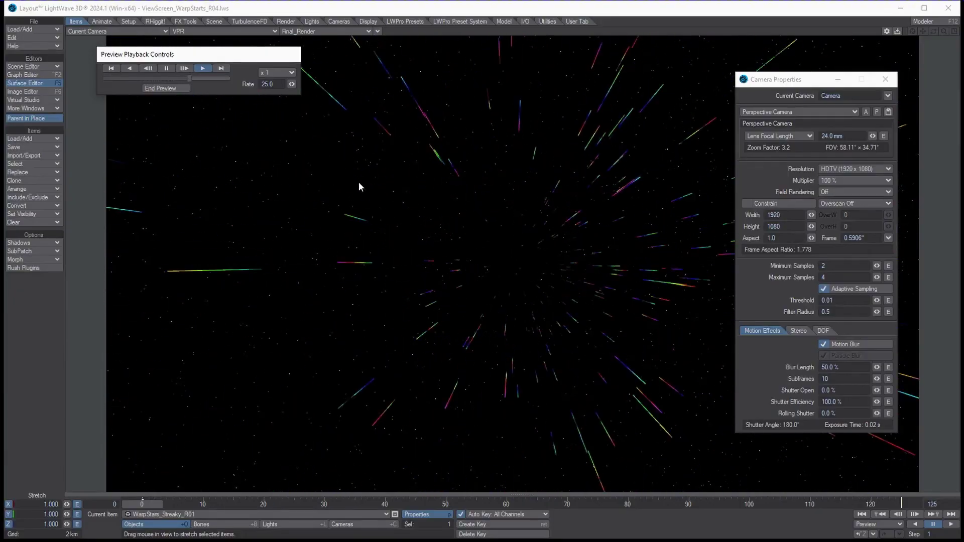
End the preview and examine the star streaks of the WarpStars_Streaky_R01 object in Modeler.
click(159, 89)
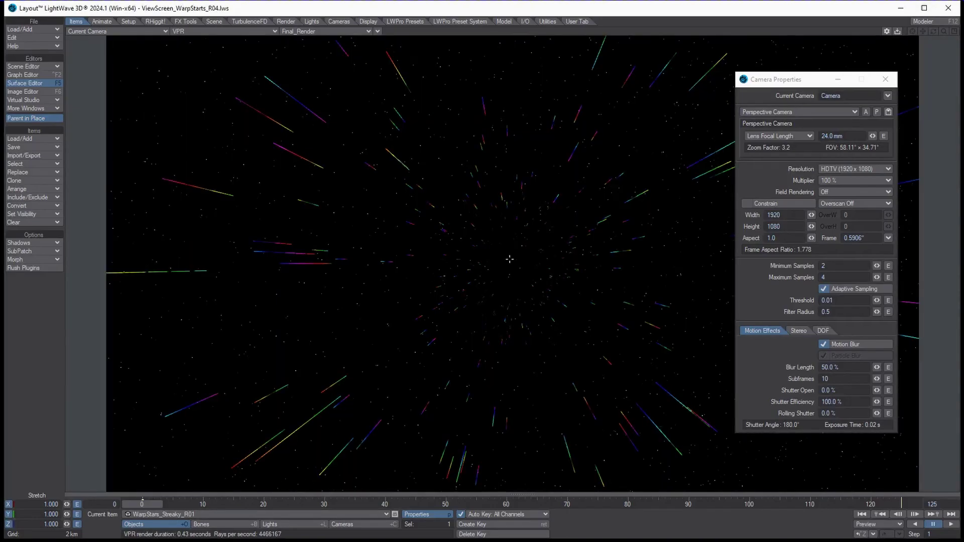
click(949, 24)
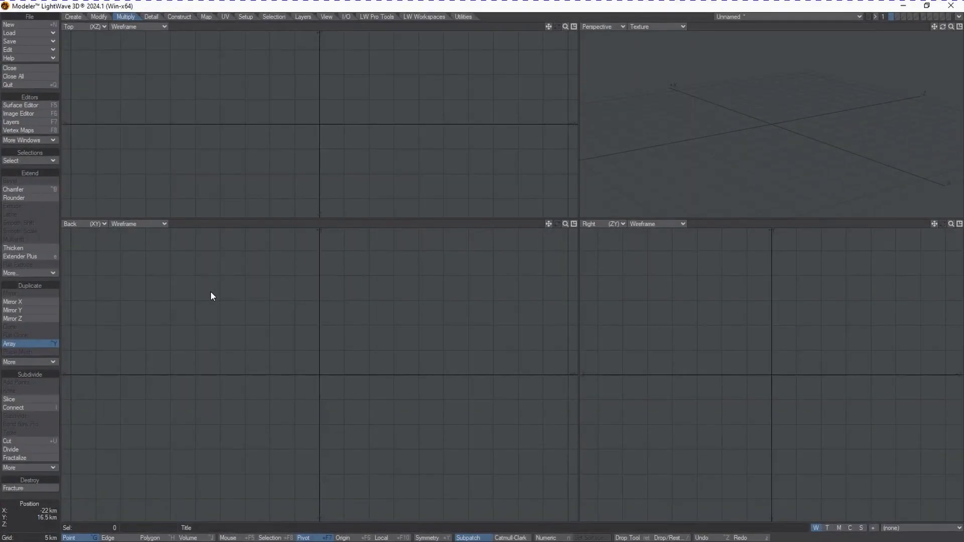
click(769, 17)
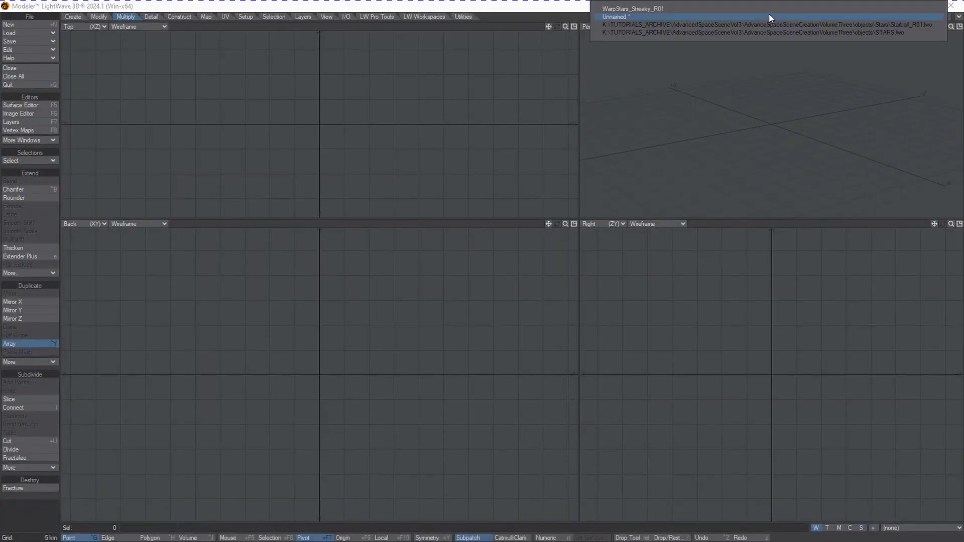
click(769, 10)
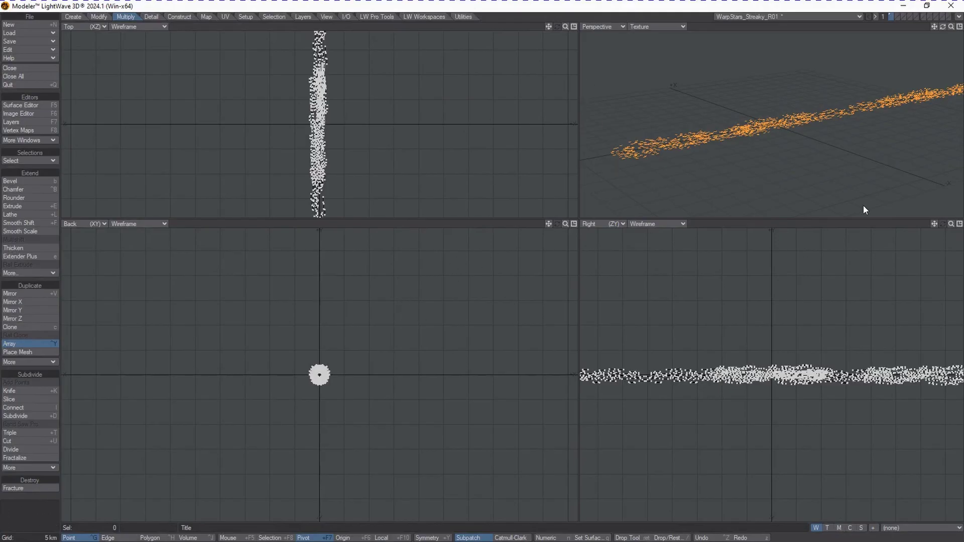
drag(952, 226, 951, 224)
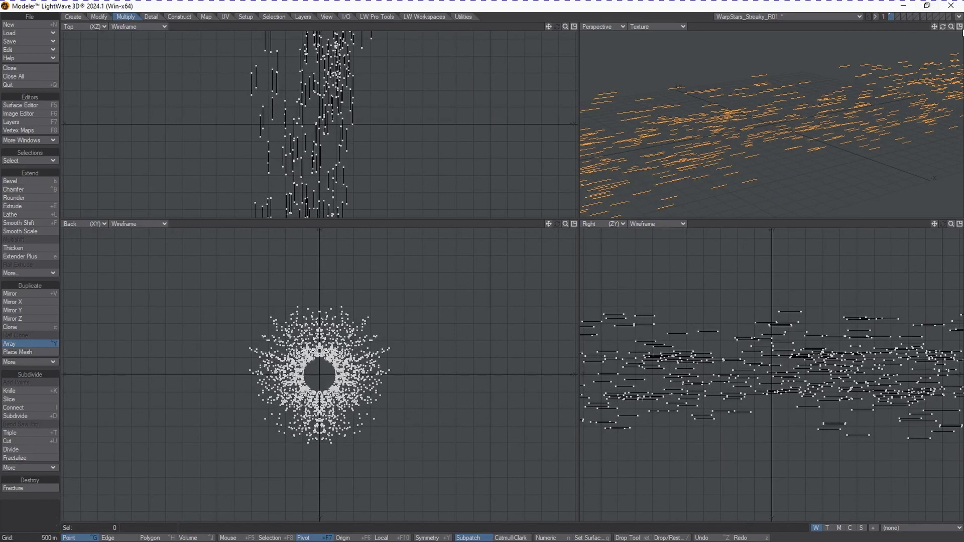
drag(954, 31, 954, 31)
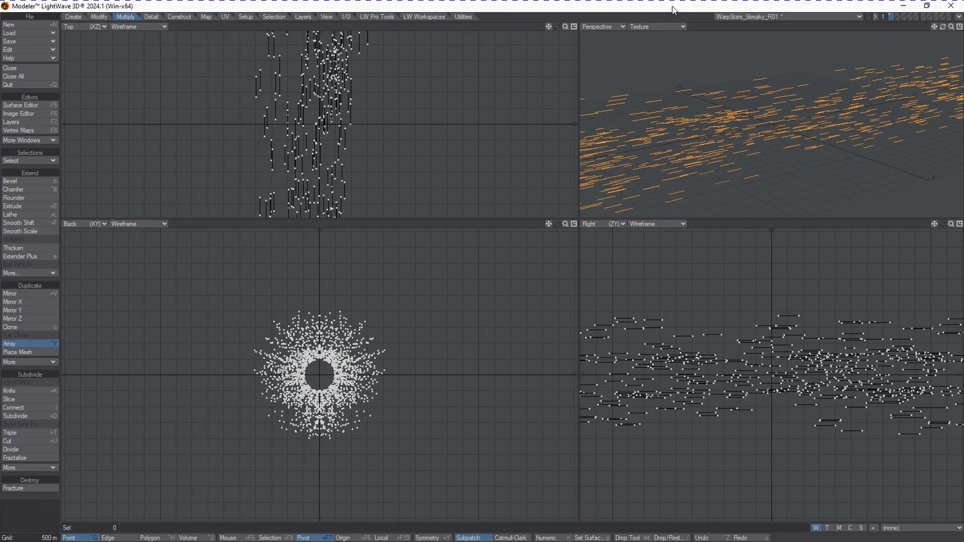
Switch to the empty unnamed object and use Spray Points to scatter a cloud of points around the origin in the Back view.
click(734, 16)
click(735, 23)
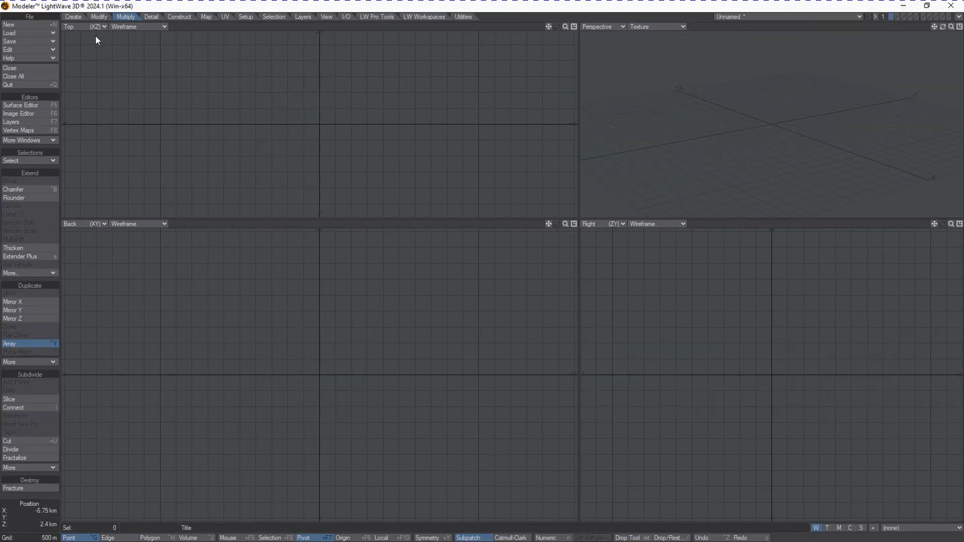
click(76, 16)
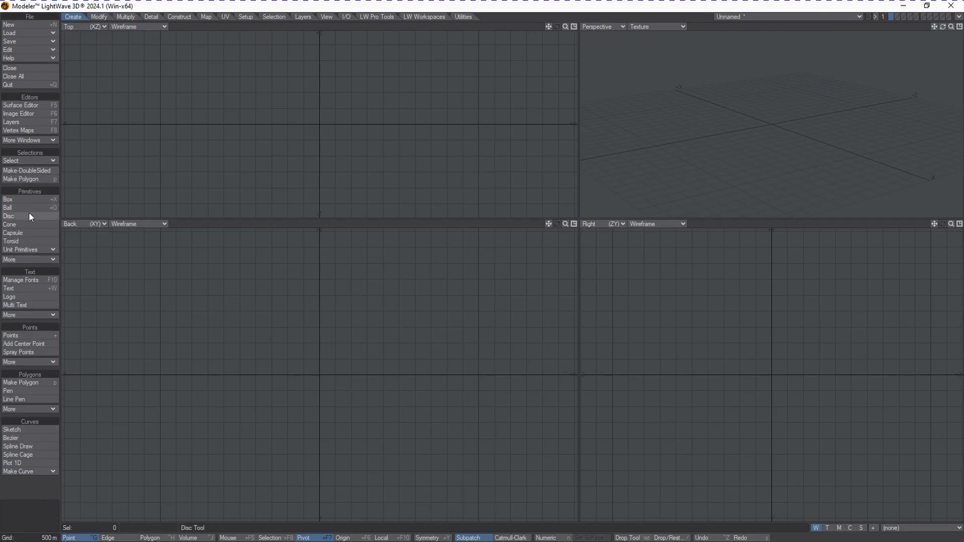
click(43, 352)
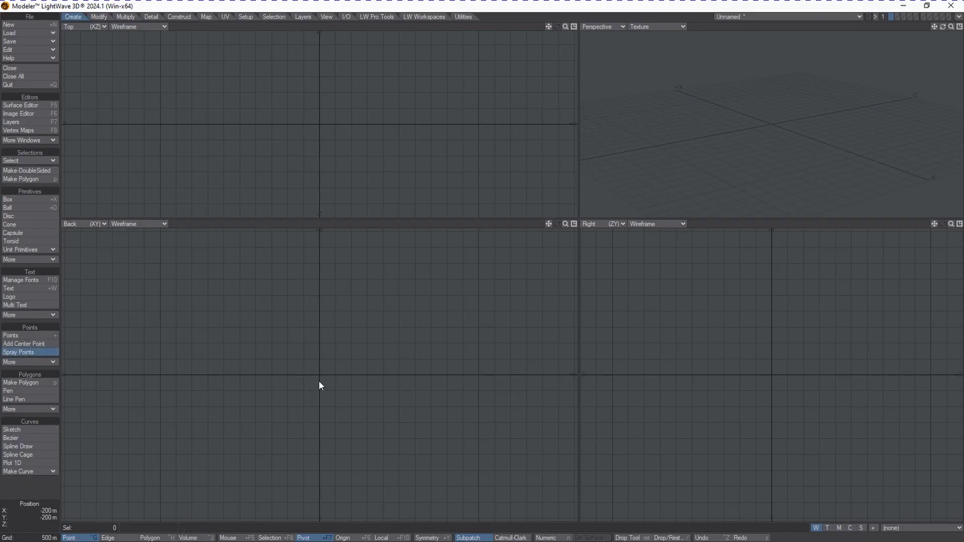
drag(318, 376, 366, 393)
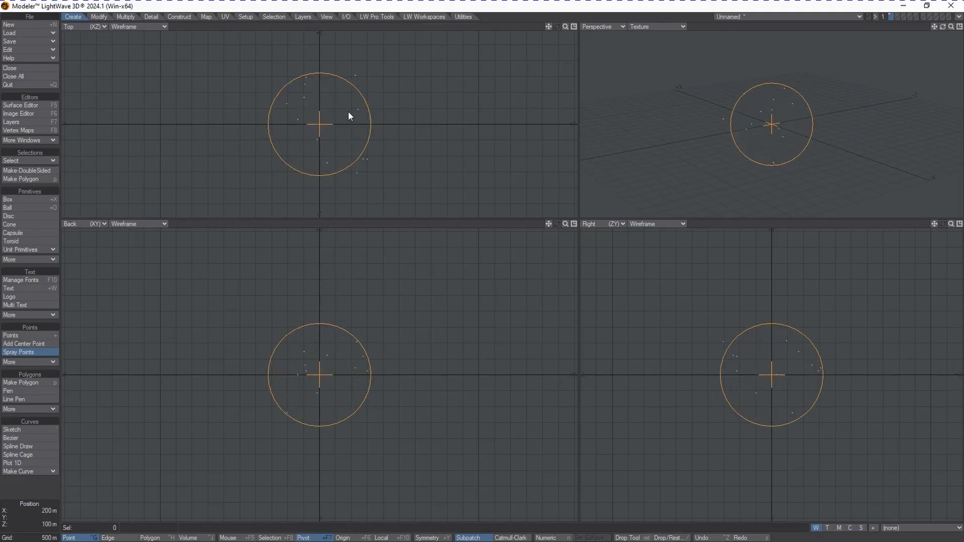
mouse_move(320, 373)
mouse_down()
mouse_move(289, 377)
mouse_move(315, 357)
mouse_move(283, 363)
mouse_up()
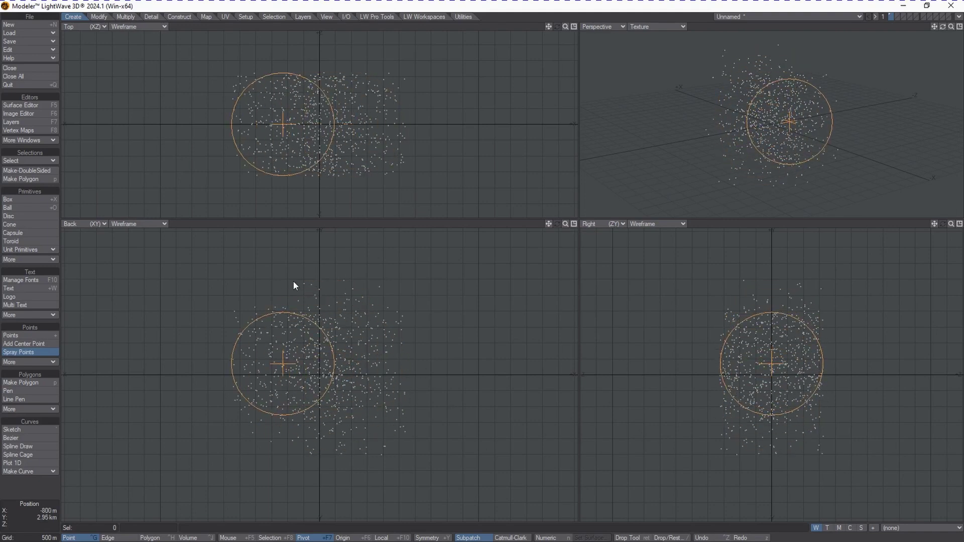
key(Return)
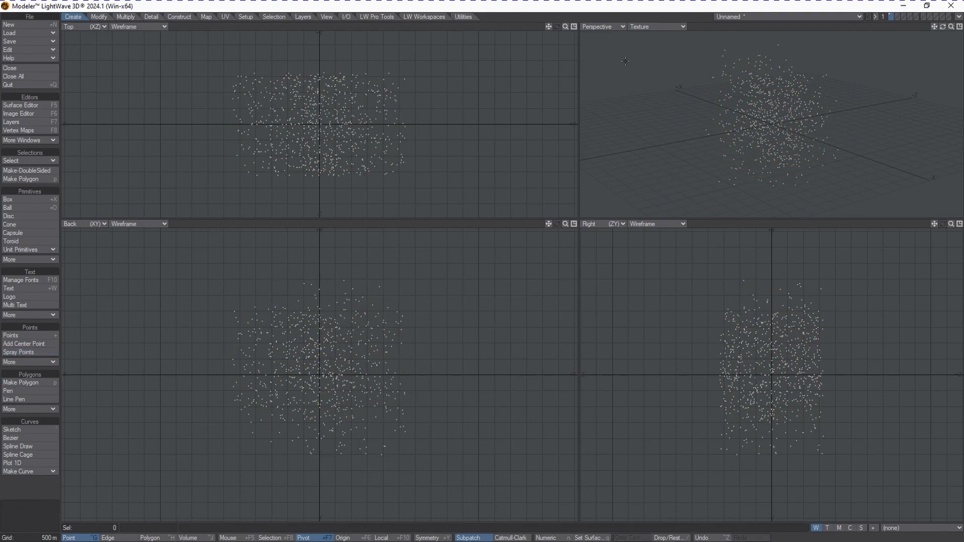
Delete the outlying points around the edges of the cloud in the Back view to give it a rounder outline.
drag(942, 29, 942, 29)
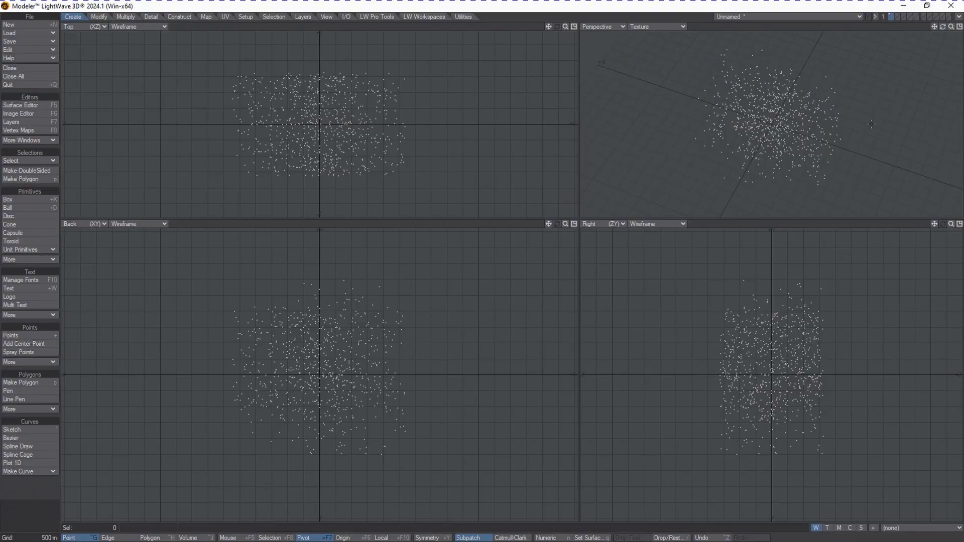
drag(947, 32, 948, 29)
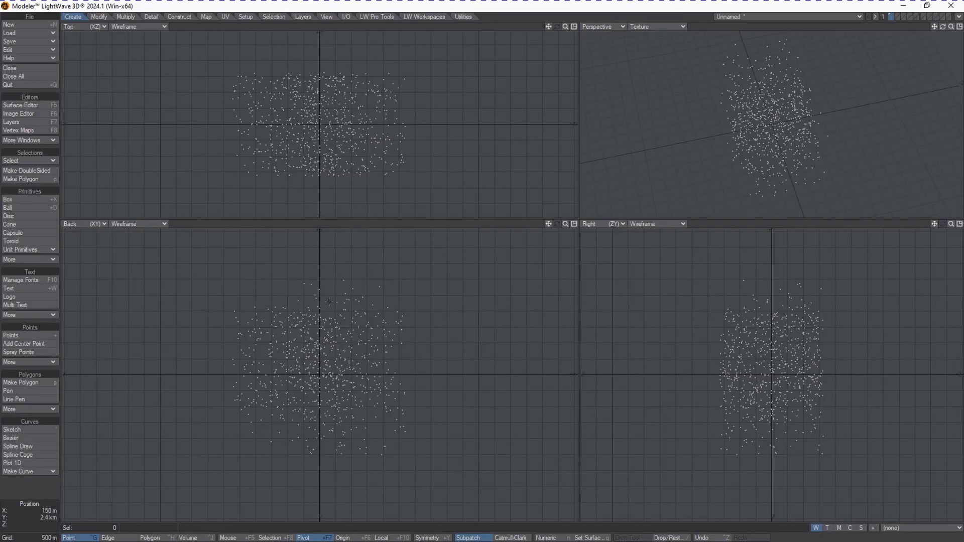
mouse_move(333, 267)
right_down()
mouse_move(376, 322)
mouse_move(382, 259)
mouse_move(352, 264)
right_up()
key(slash)
mouse_move(235, 308)
right_down()
mouse_move(275, 322)
mouse_move(241, 308)
right_up()
key(slash)
mouse_move(277, 413)
right_down()
mouse_move(251, 460)
mouse_move(257, 472)
right_up()
key(slash)
mouse_move(387, 416)
right_down()
mouse_move(333, 420)
mouse_move(371, 512)
right_up()
key(slash)
mouse_move(440, 357)
right_down()
mouse_move(410, 397)
mouse_move(417, 404)
right_up()
key(slash)
Delete the outer points on both Z sides of the cloud in the Top view, leaving a thin slab.
mouse_move(172, 86)
right_down()
mouse_move(269, 92)
mouse_move(390, 79)
mouse_move(65, 45)
right_up()
key(Delete)
mouse_move(412, 60)
right_down()
mouse_move(215, 86)
mouse_move(376, 111)
mouse_move(417, 56)
right_up()
key(Delete)
mouse_move(442, 155)
right_down()
mouse_move(224, 161)
mouse_move(296, 164)
right_up()
key(Delete)
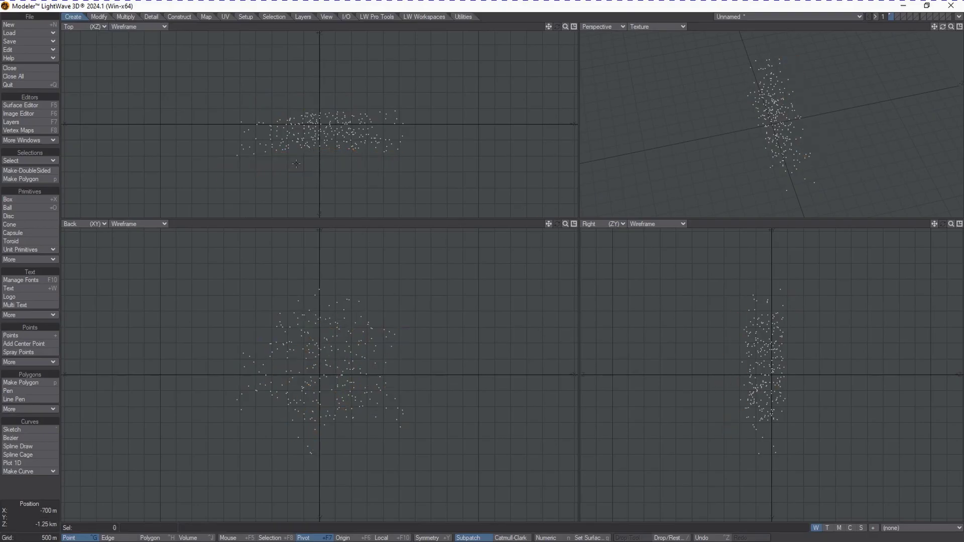
Stretch the points flat along the Z axis in the Top view.
key(h)
mouse_move(320, 132)
mouse_down()
mouse_move(321, 150)
mouse_move(320, 131)
mouse_up()
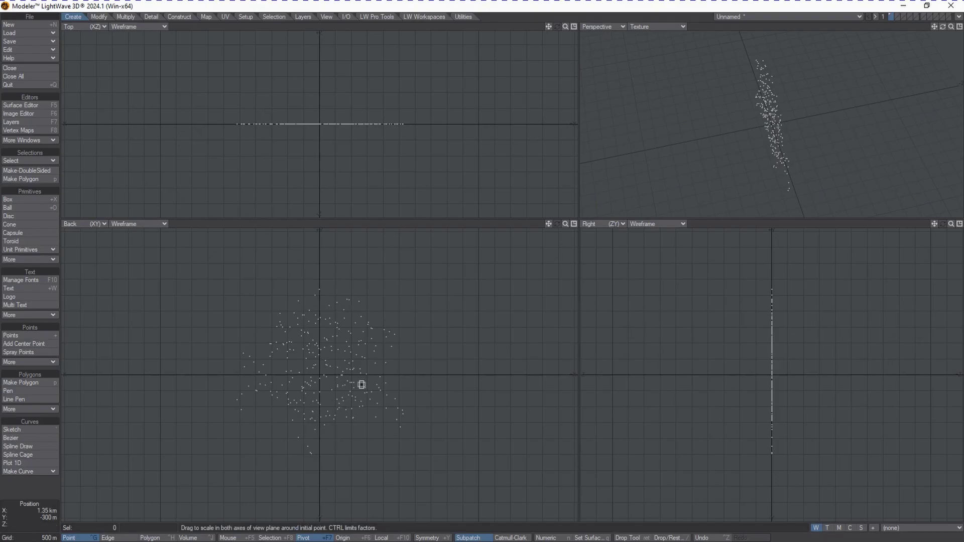
key(Return)
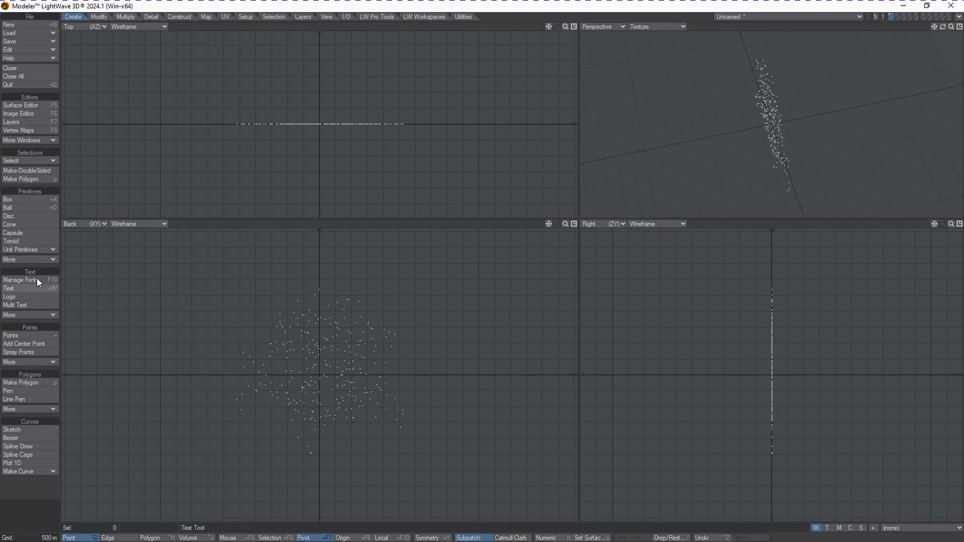
Apply Gaussian Jitter with a radius of 1.5 km on X, Y and Z to the points.
click(100, 18)
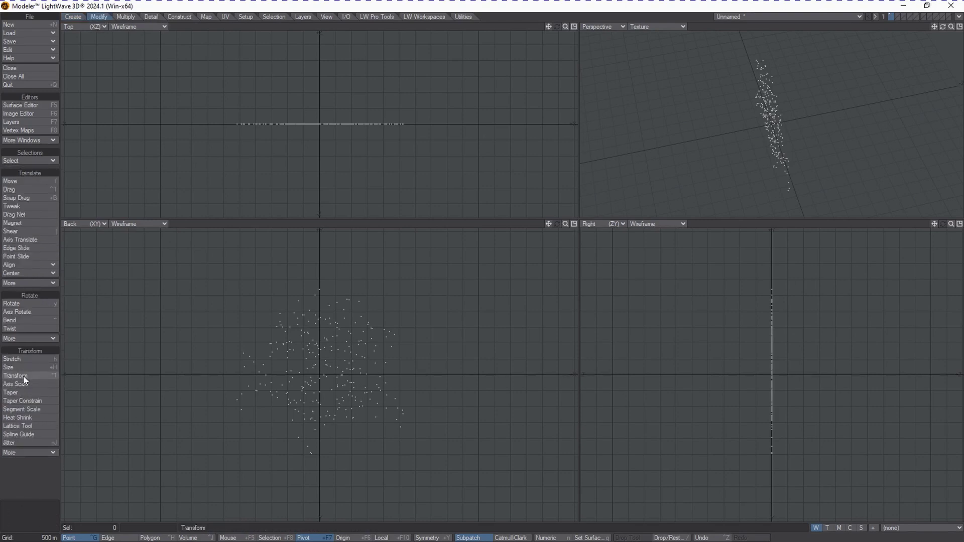
click(40, 442)
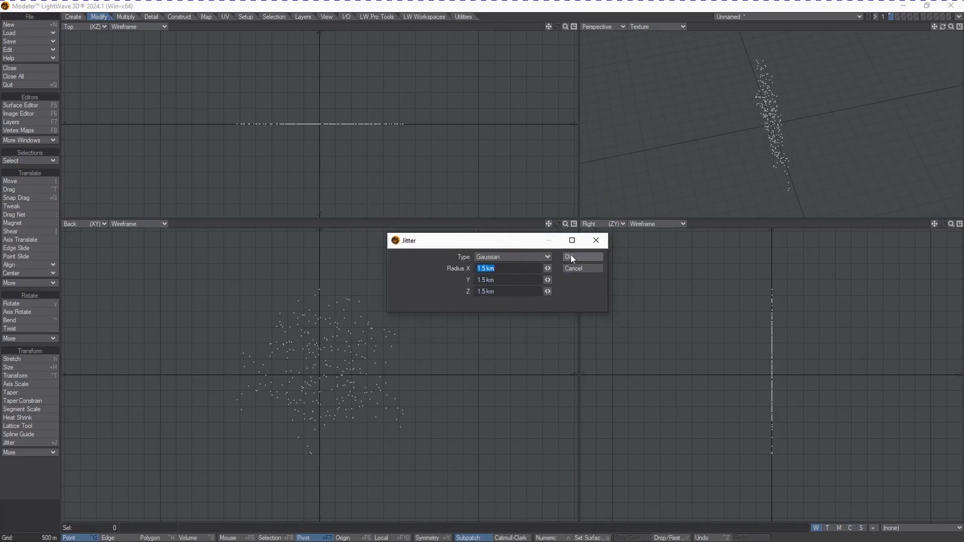
click(488, 257)
click(425, 259)
click(570, 257)
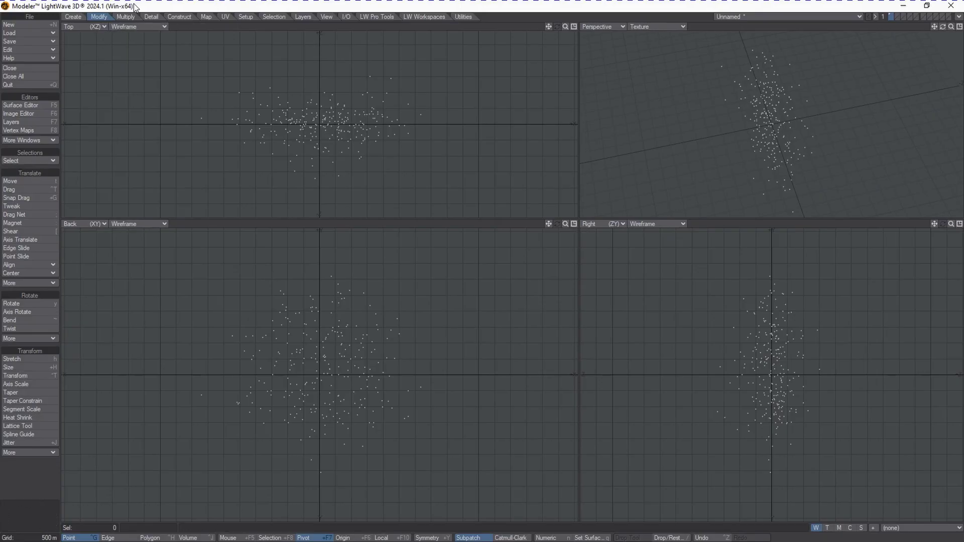
Start a rectangular Array of the points with numeric settings and a Z count of 10.
click(127, 17)
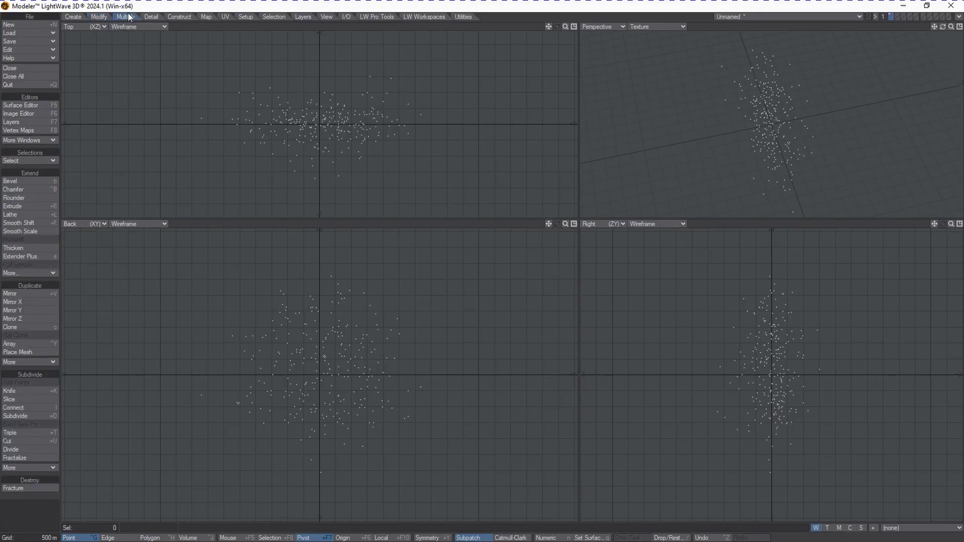
click(17, 344)
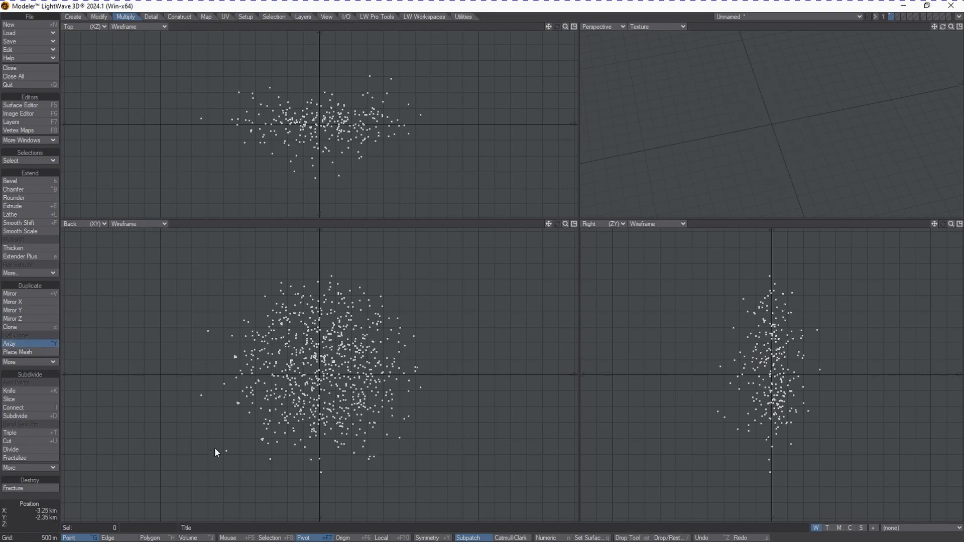
key(n)
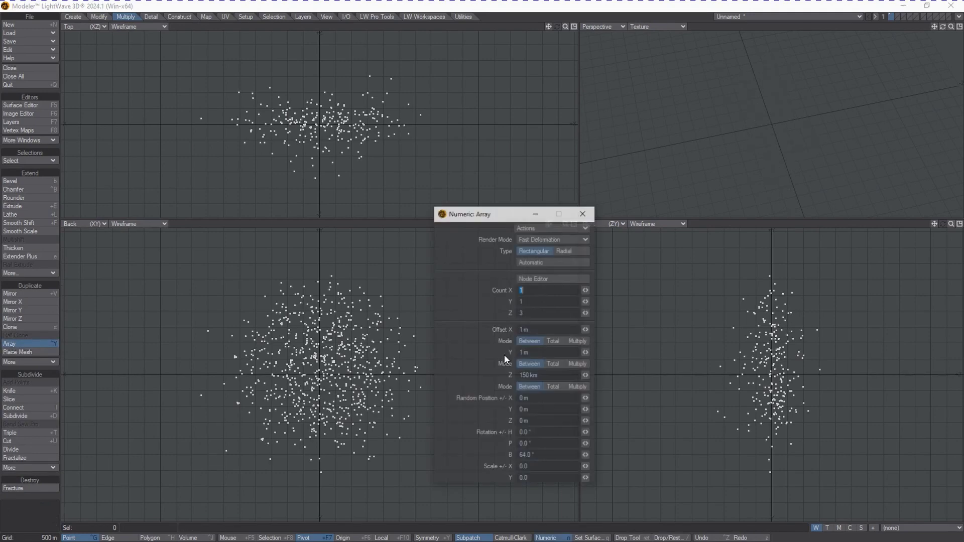
drag(476, 216, 515, 165)
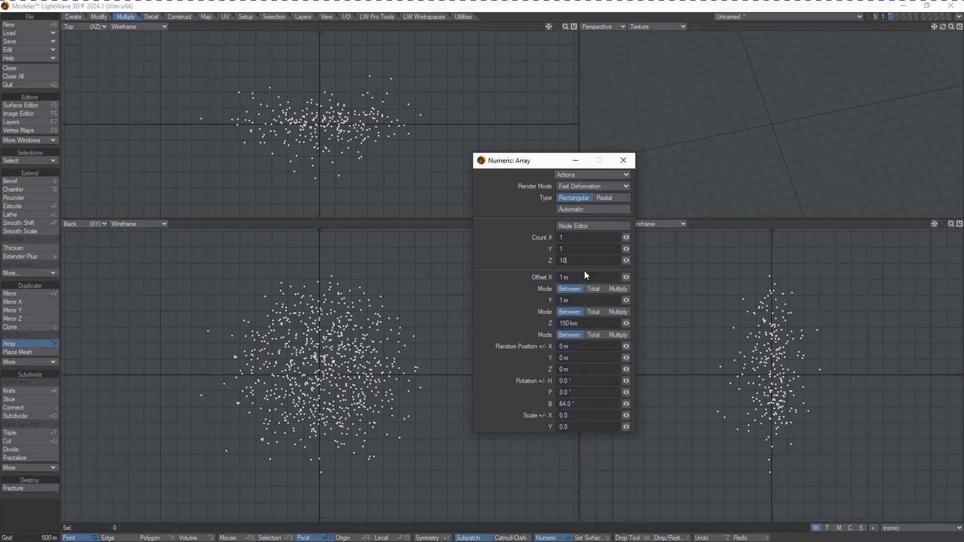
key(Return)
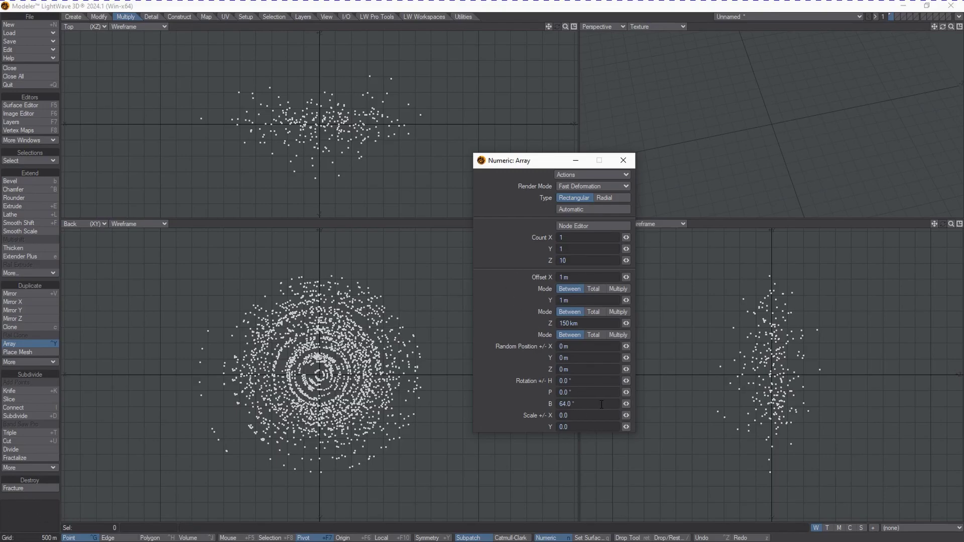
Set the array's bank (B) rotation variation to 0°.
mouse_move(625, 404)
mouse_down()
mouse_move(553, 404)
mouse_move(557, 420)
mouse_move(639, 399)
mouse_move(622, 408)
mouse_up()
click(567, 408)
text(0)
key(Tab)
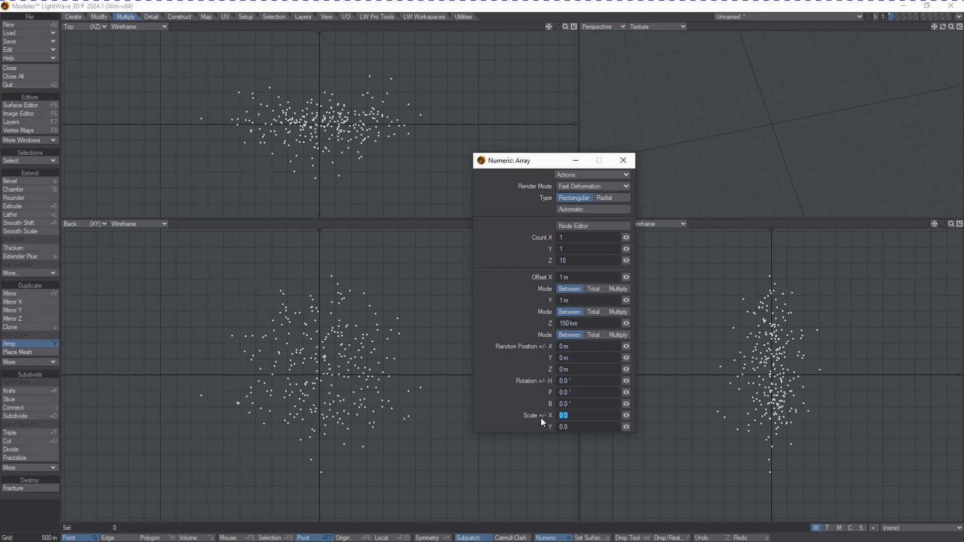
Set the array's scale variation to 0.5 on X, Y and Z.
drag(543, 433, 544, 489)
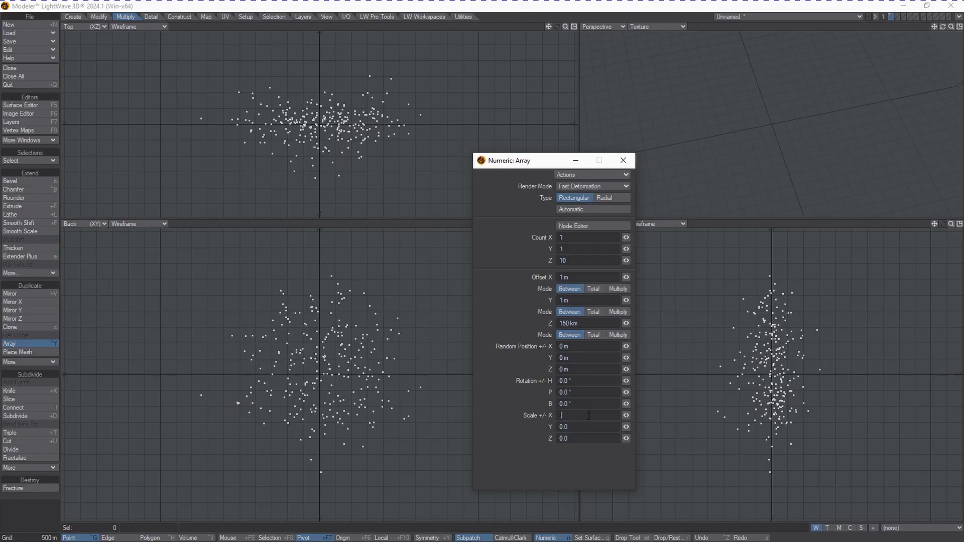
text(.5)
key(Tab)
text(.5)
key(Tab)
text(.5)
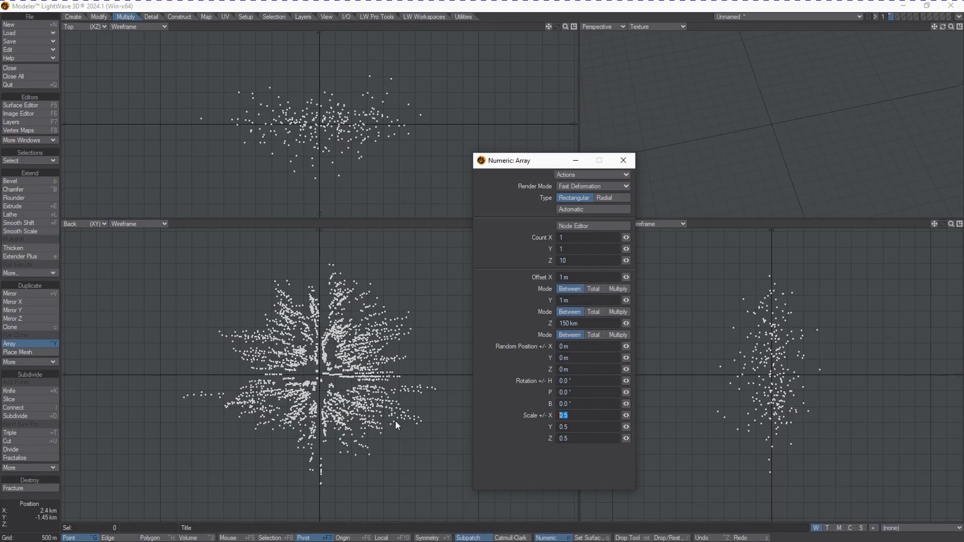
Set the array's scale variation on X and Y to 0.
key(BackSpace)
text(0)
key(Tab)
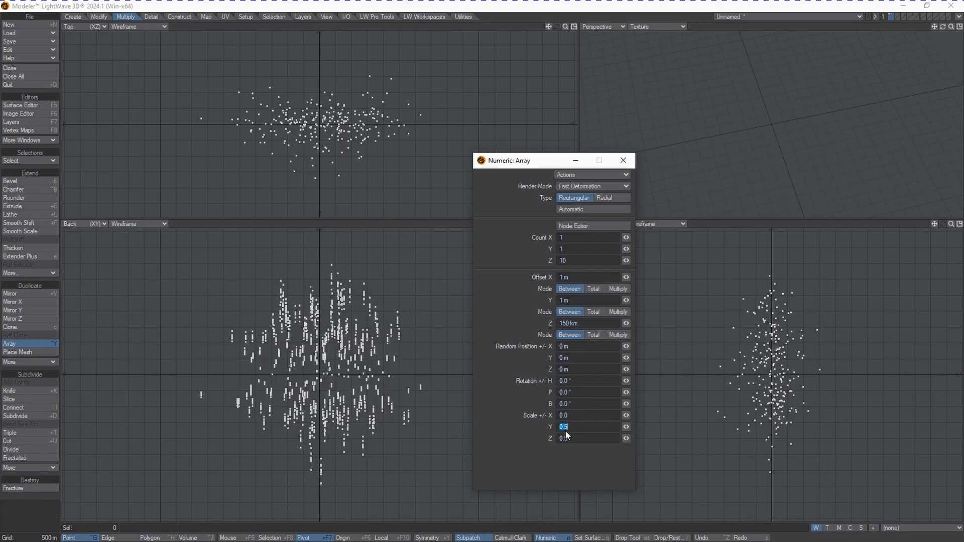
text(0)
key(Tab)
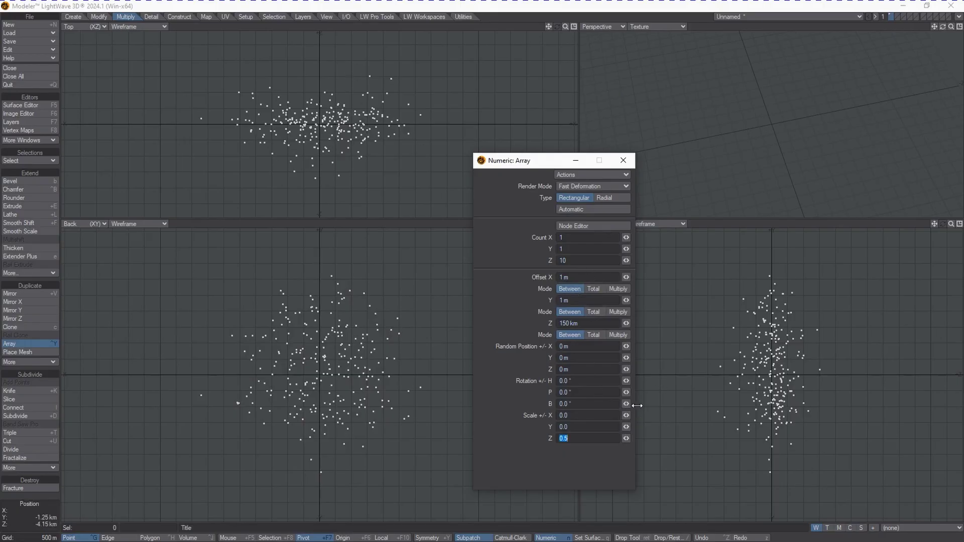
Set the array's Y offset mode to Multiply and its Z offset to 15 km.
click(597, 324)
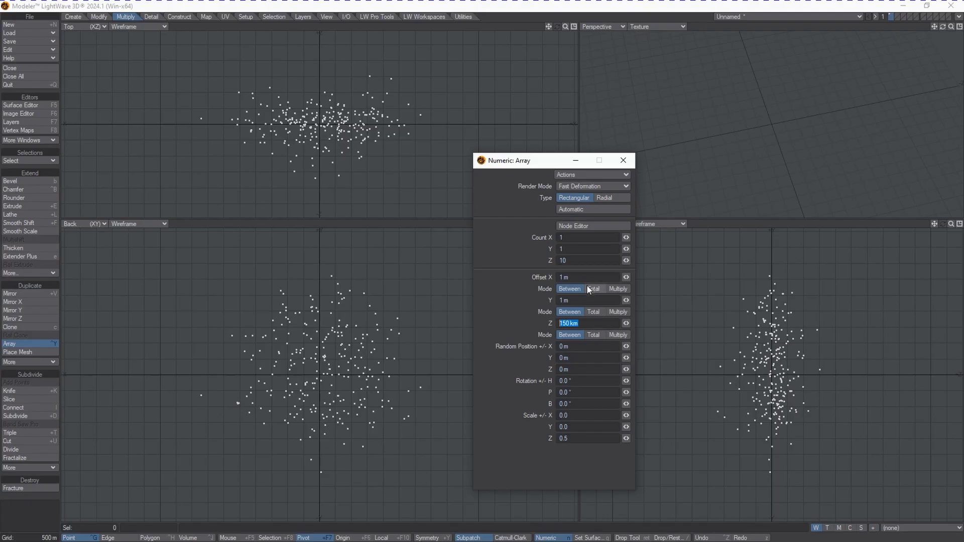
click(594, 312)
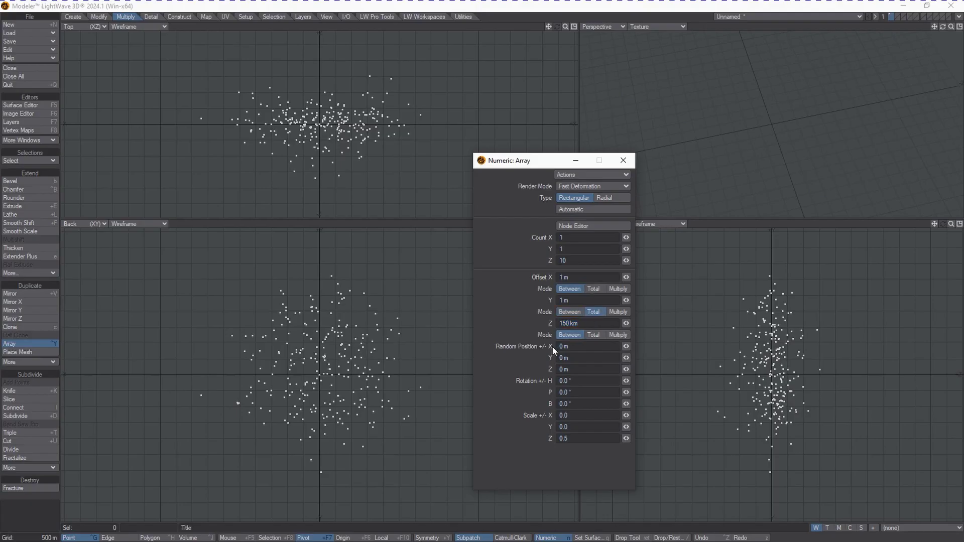
click(599, 325)
click(613, 311)
drag(951, 28, 948, 27)
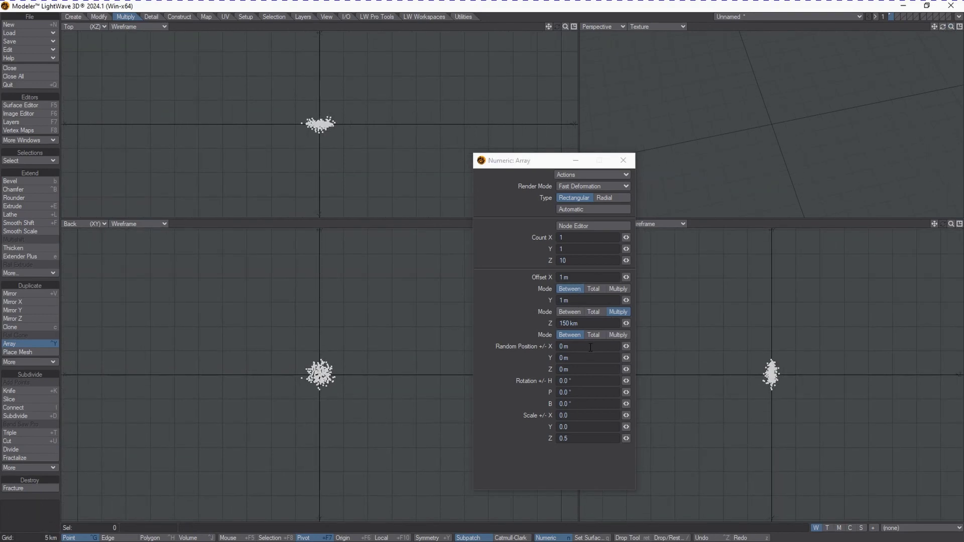
click(587, 325)
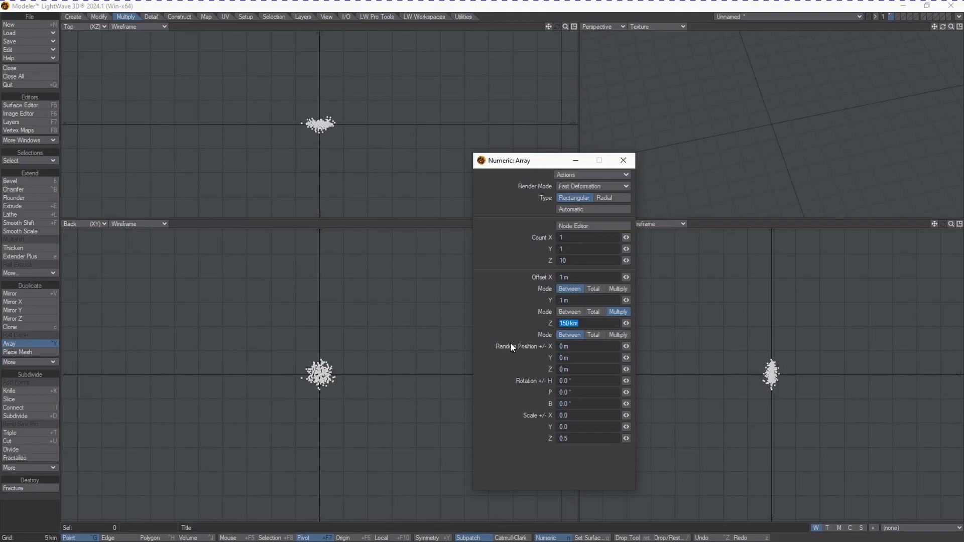
text(15000)
key(Tab)
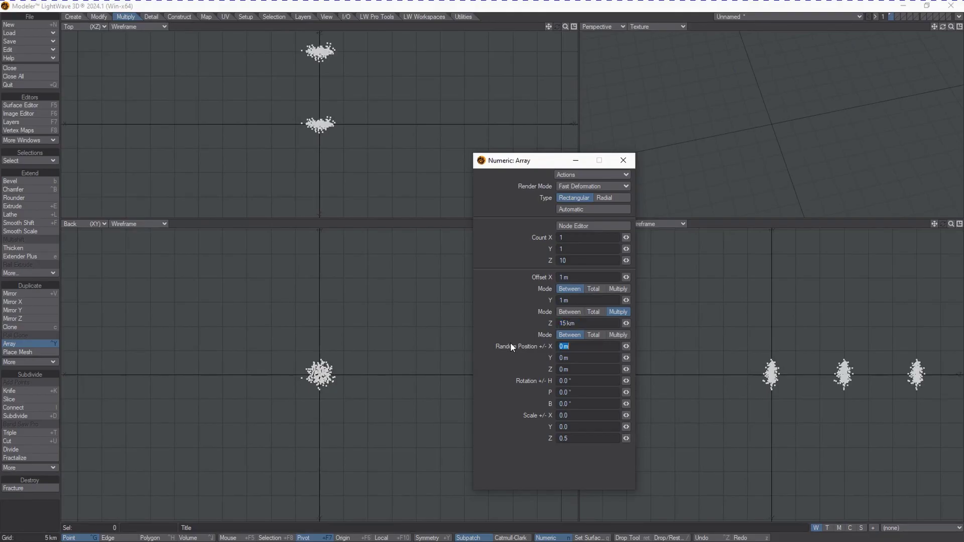
Set the array's Z offset to 1.8 km and its bank rotation variation to 173°, and create the array.
drag(627, 324, 630, 326)
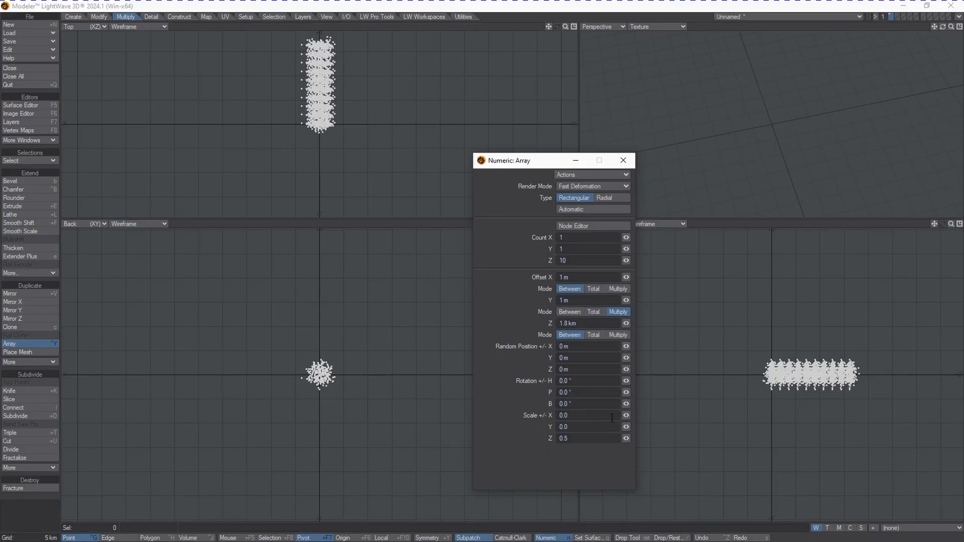
drag(565, 26, 565, 26)
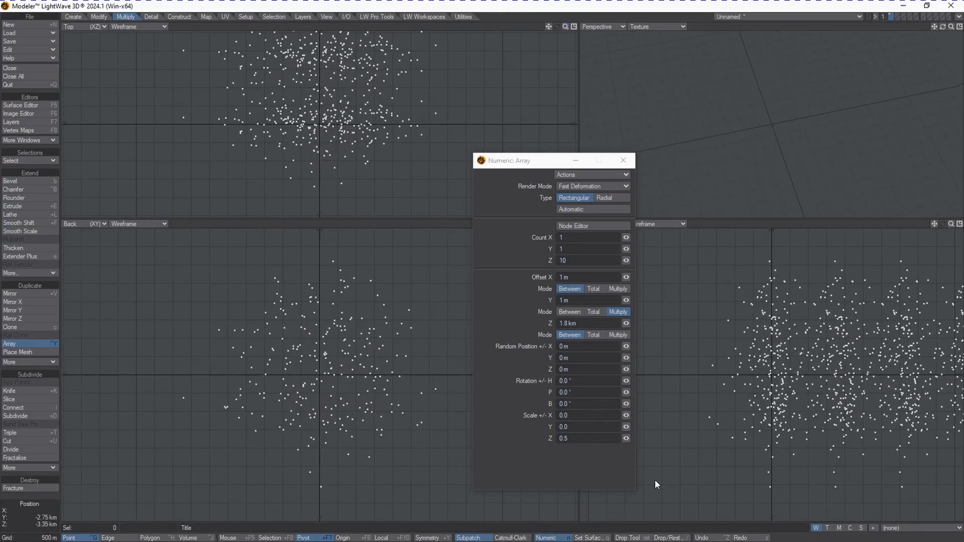
mouse_move(627, 404)
mouse_down()
mouse_move(639, 402)
mouse_move(583, 402)
mouse_move(627, 402)
mouse_up()
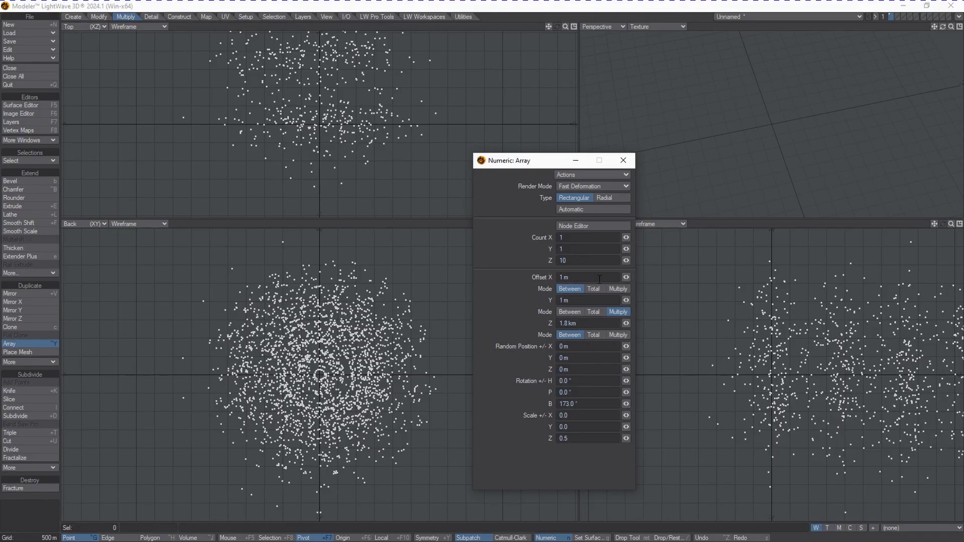
key(Return)
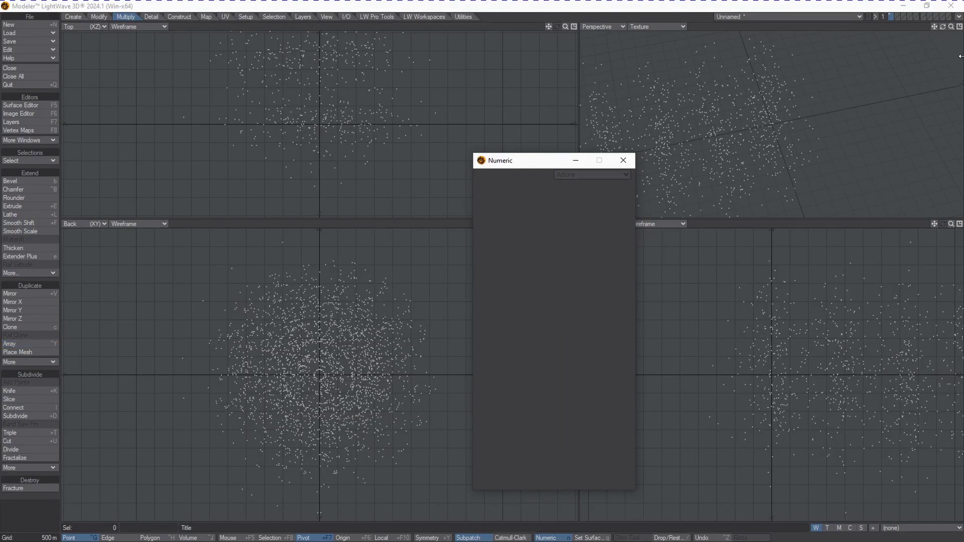
Stretch the arrayed points along Z from the origin to a factor of 438% in the Top view.
mouse_move(952, 27)
mouse_down()
mouse_move(942, 28)
mouse_move(952, 28)
mouse_up()
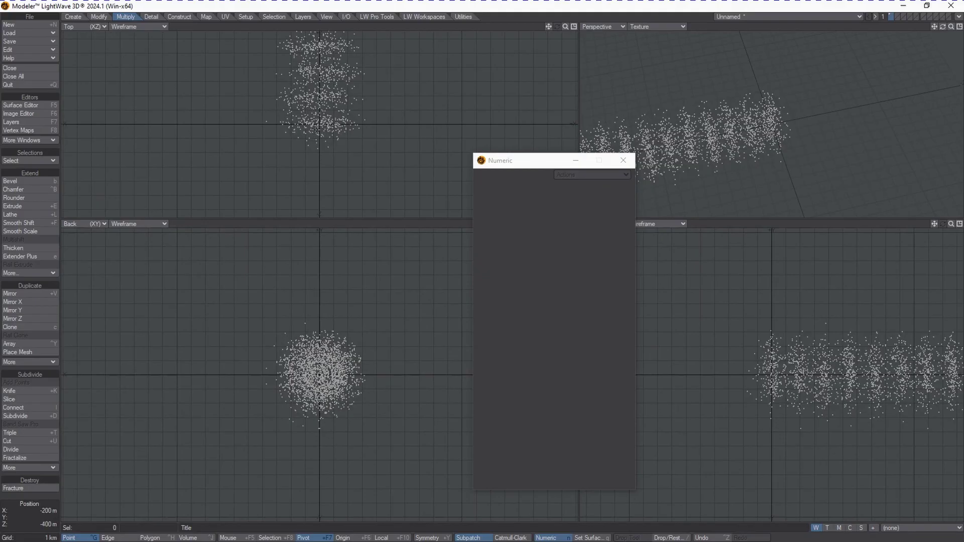
key(h)
ctrl+drag(319, 126, 319, 125)
key(a)
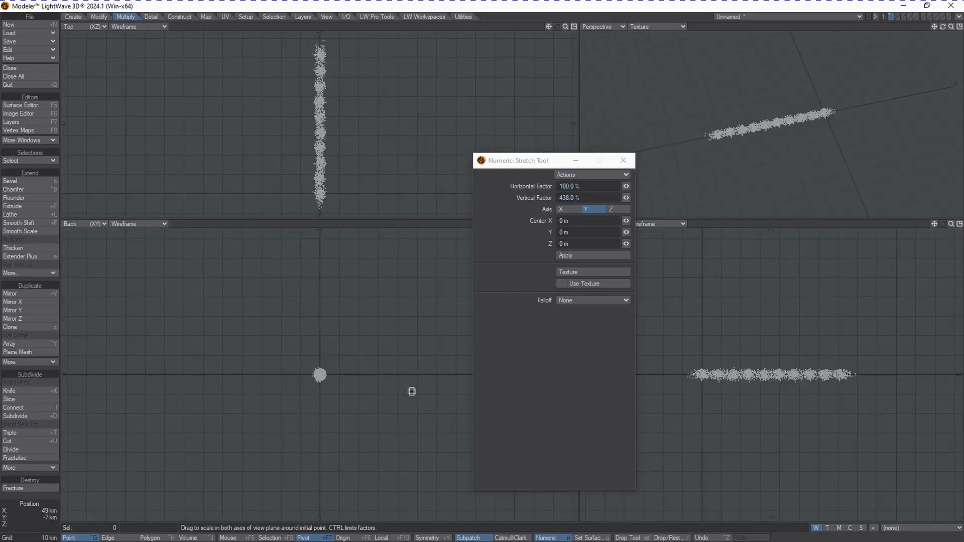
Twist the point column around its center in the Back view.
drag(528, 163, 670, 171)
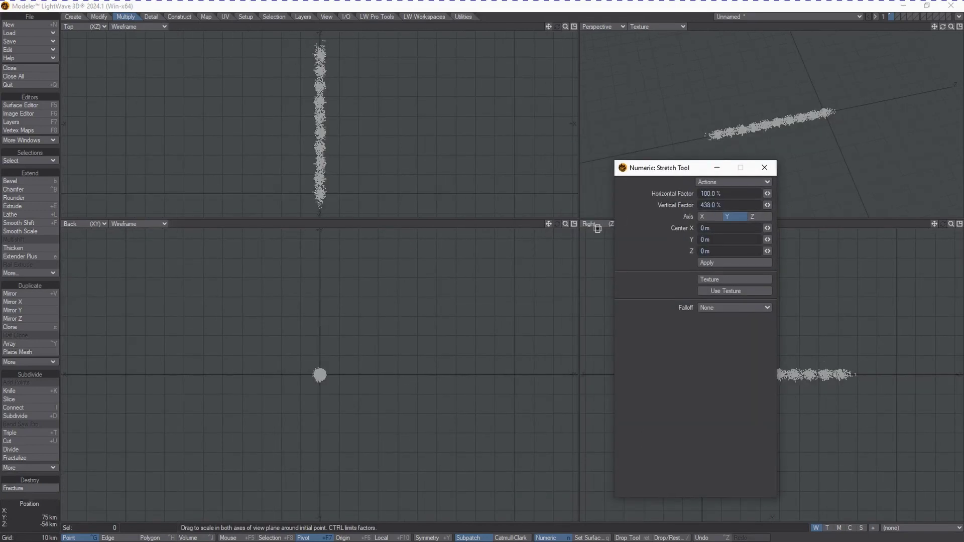
drag(565, 224, 569, 225)
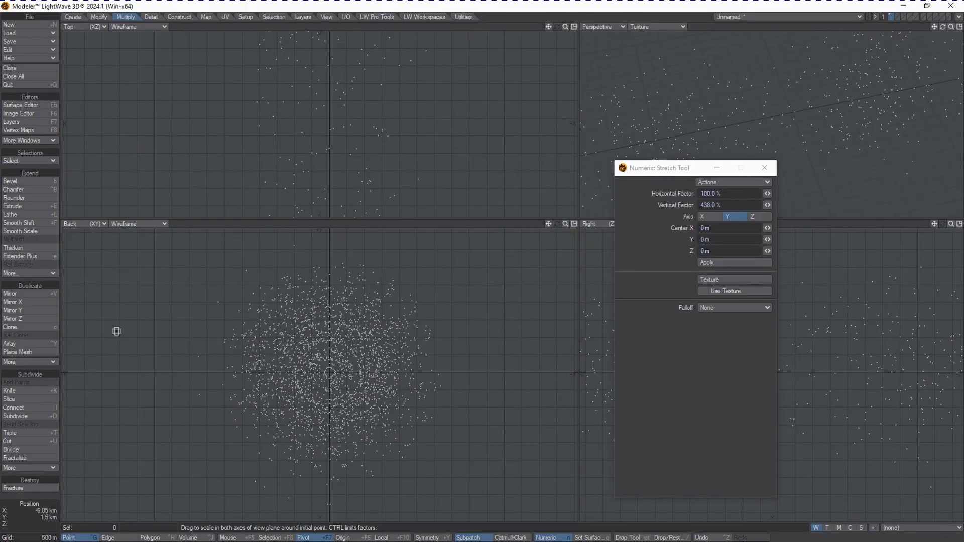
click(99, 17)
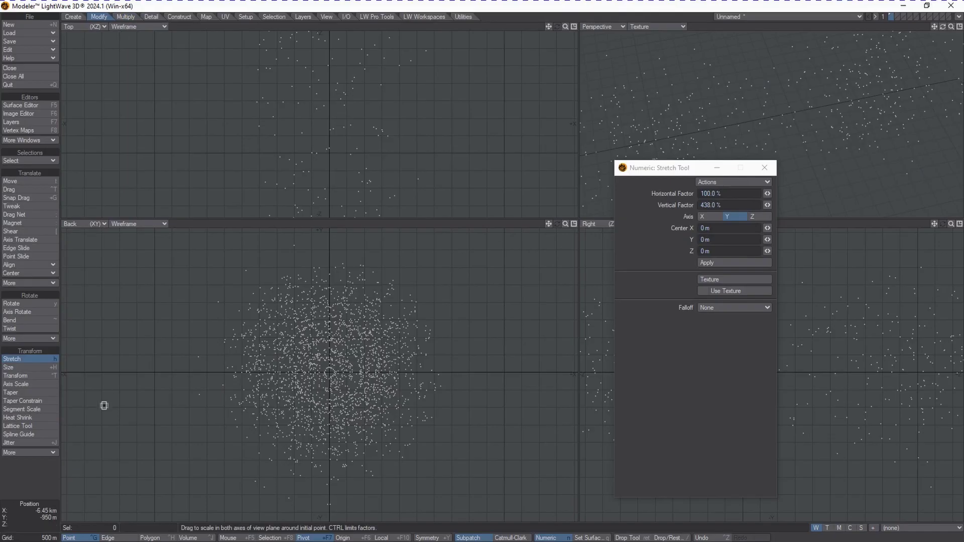
click(33, 329)
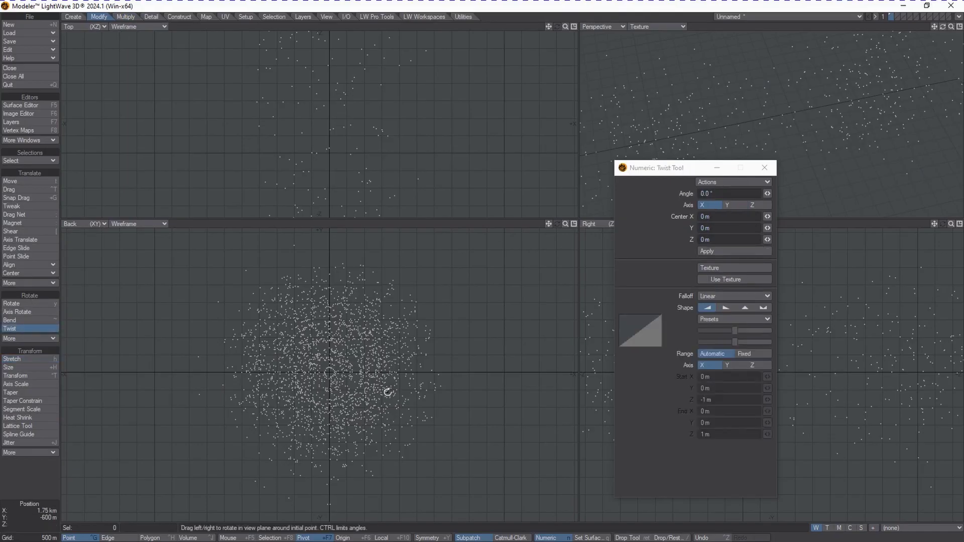
drag(330, 372, 331, 372)
key(space)
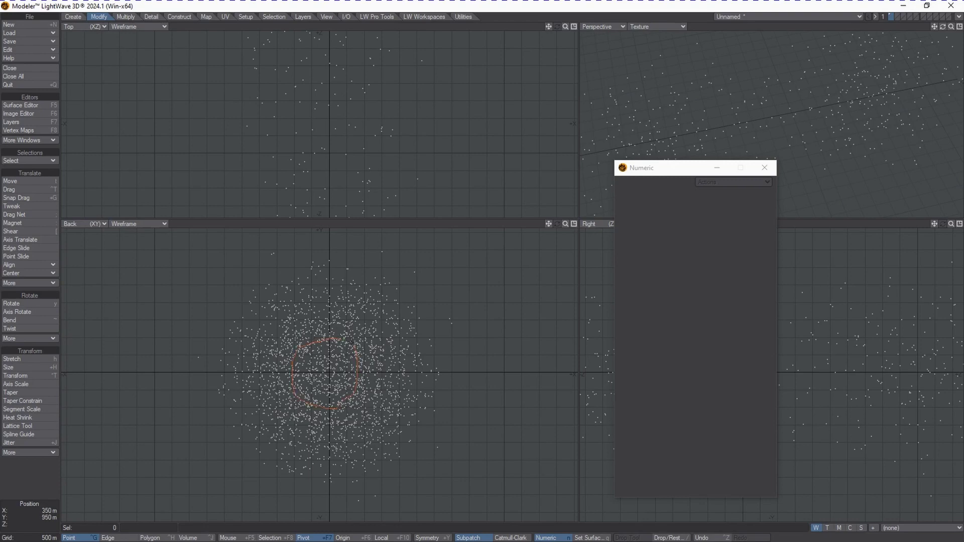
Lasso the points in the core of the column in the Back view and delete them.
right_drag(302, 346, 303, 343)
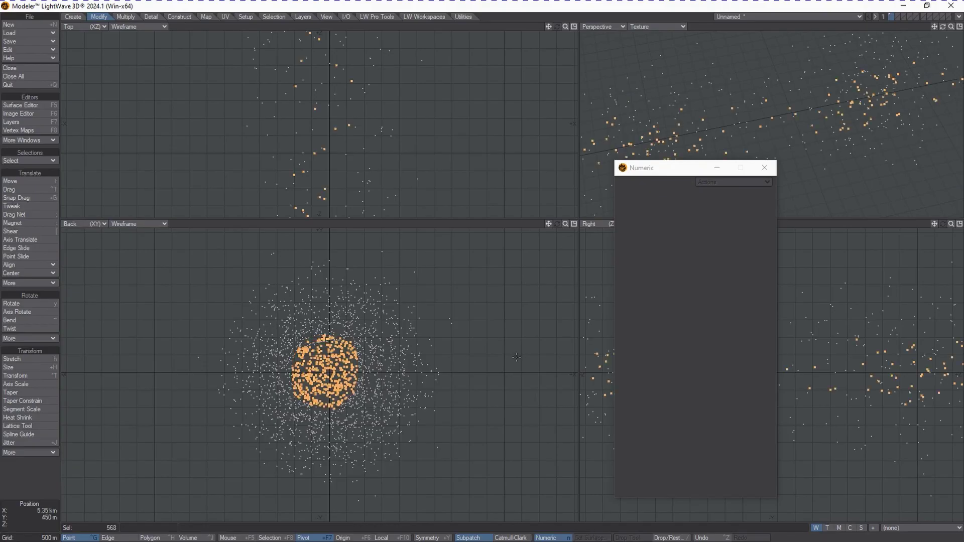
key(Delete)
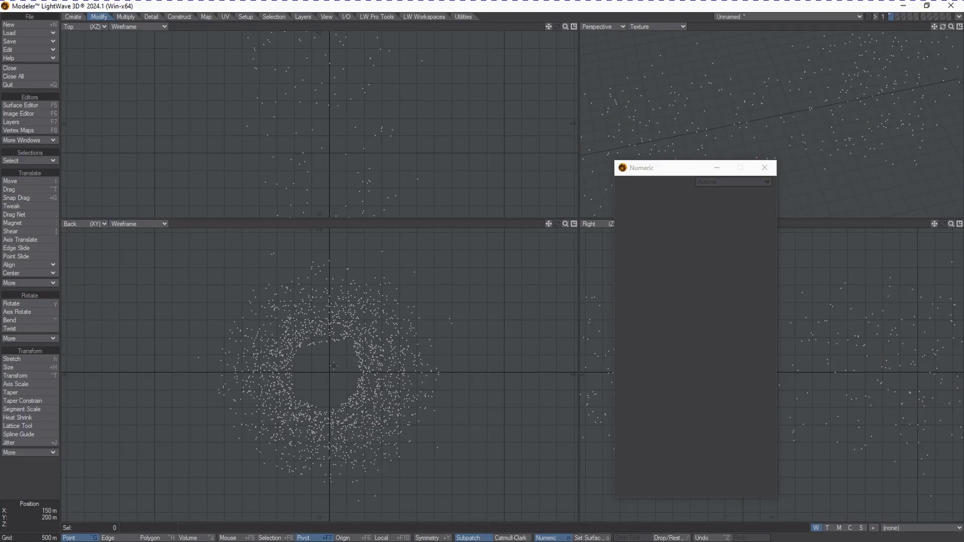
Extrude the points 300 m along Z with one side to turn them into short streaks.
key(h)
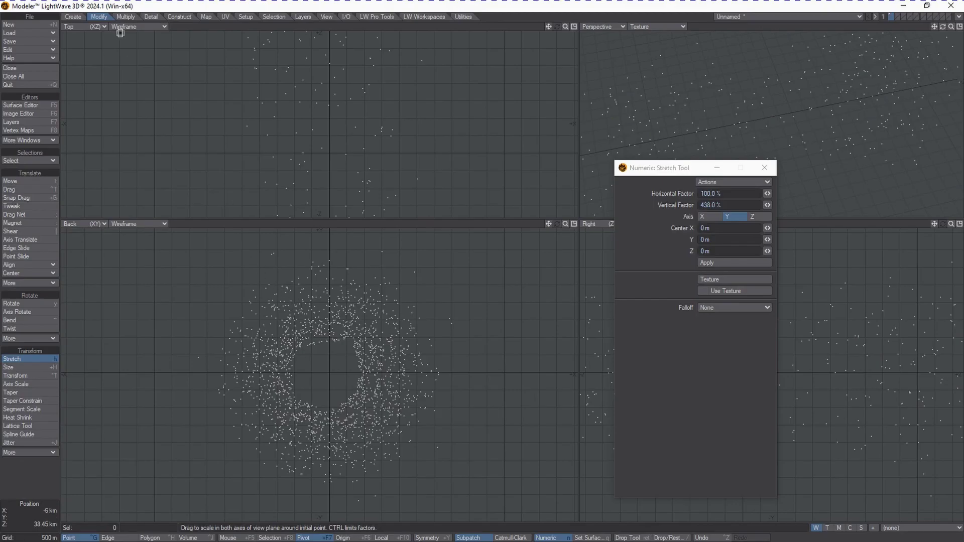
click(125, 16)
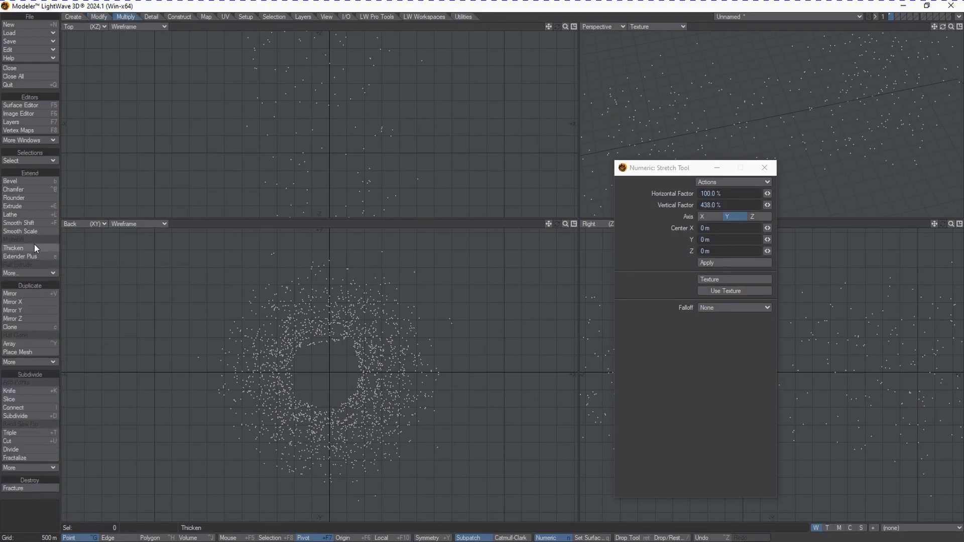
click(20, 207)
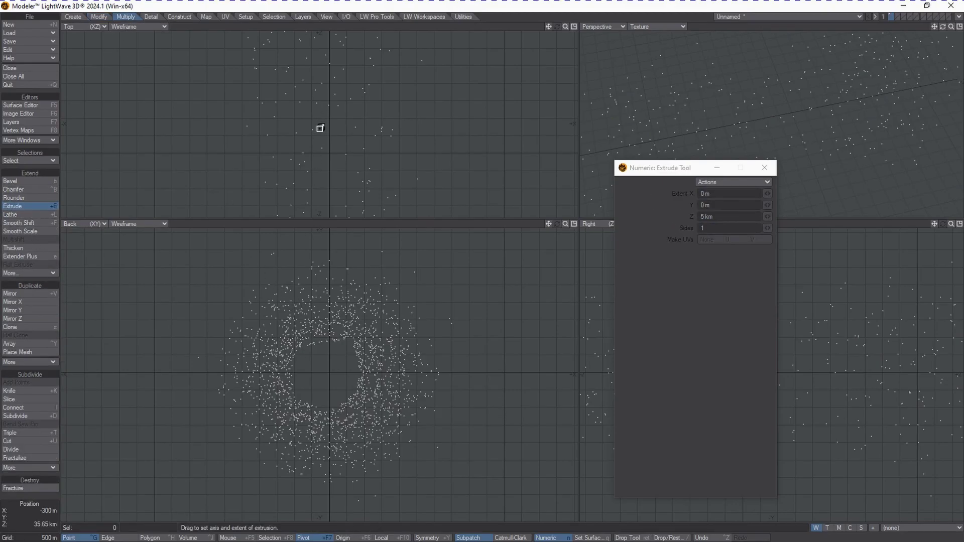
drag(318, 150, 320, 143)
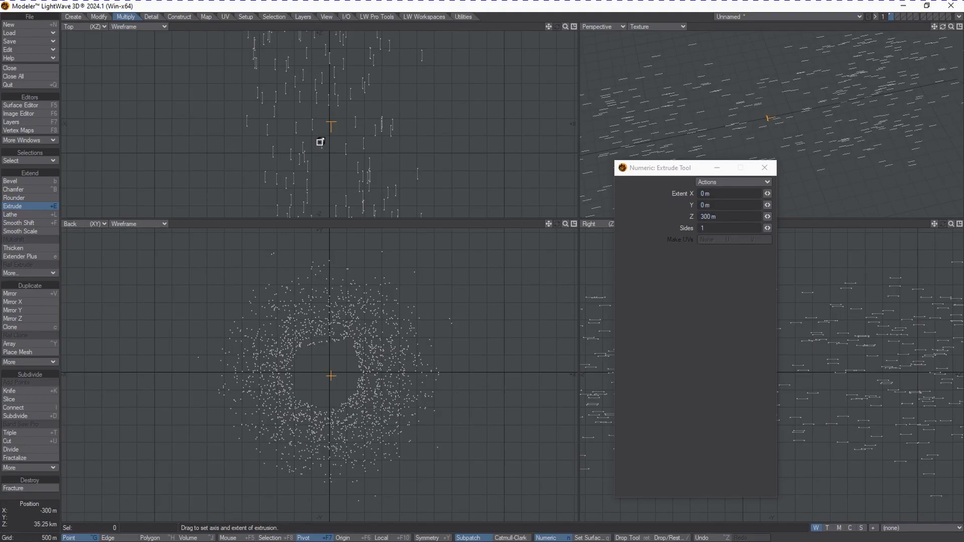
key(Return)
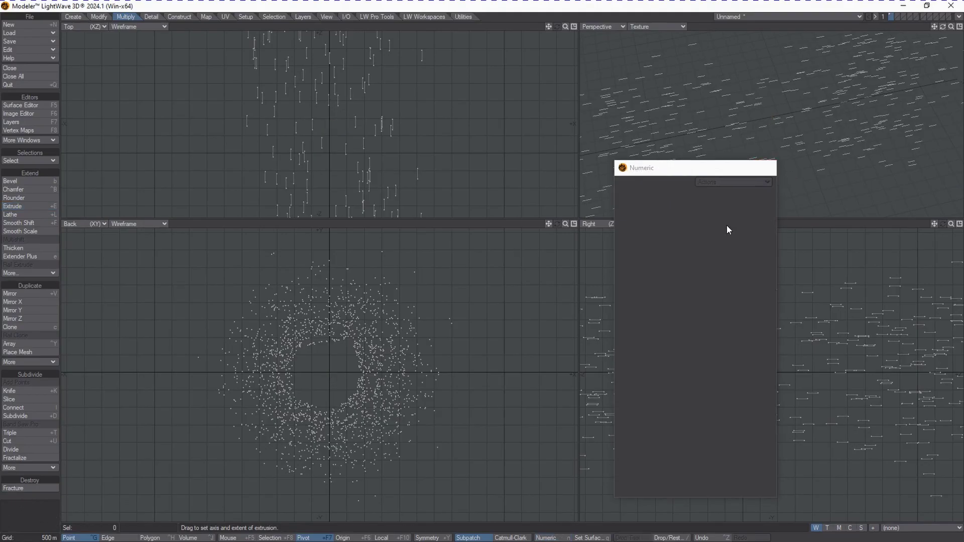
click(771, 169)
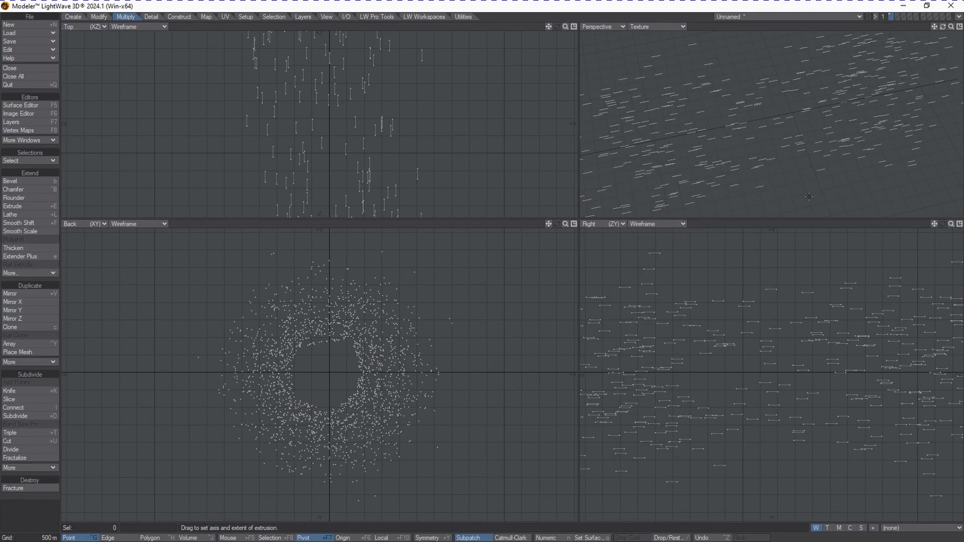
Start a surface change for the streaks and name the new surface WarpyStarsColumn.
drag(947, 30, 954, 28)
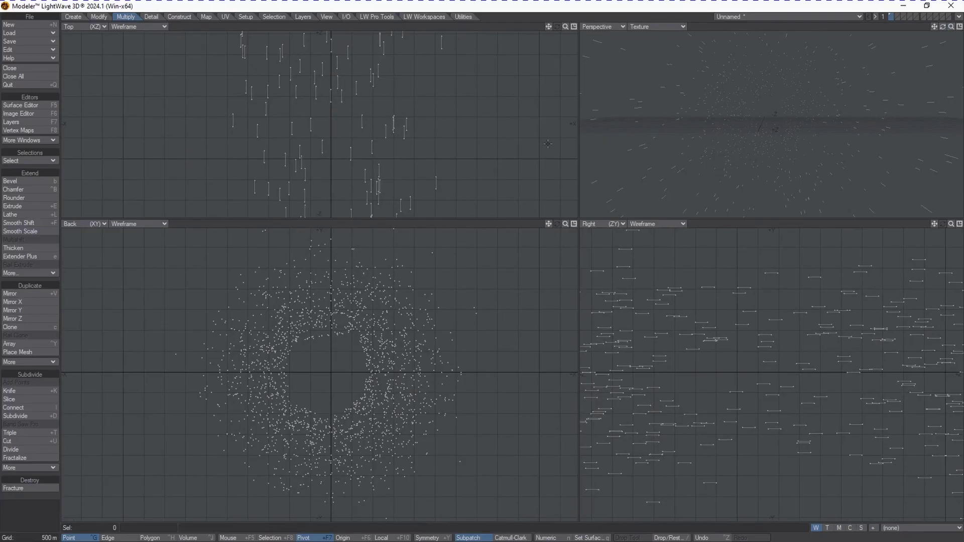
key(q)
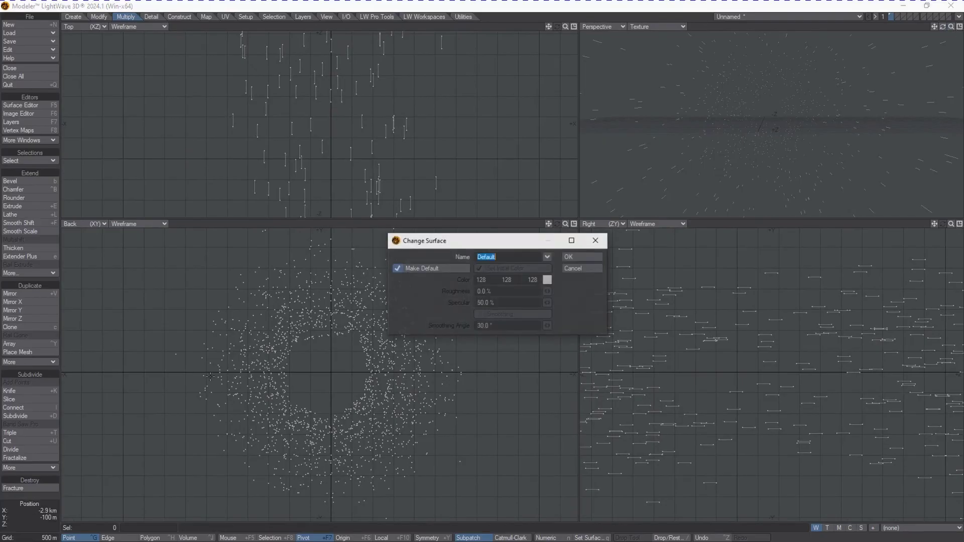
click(548, 257)
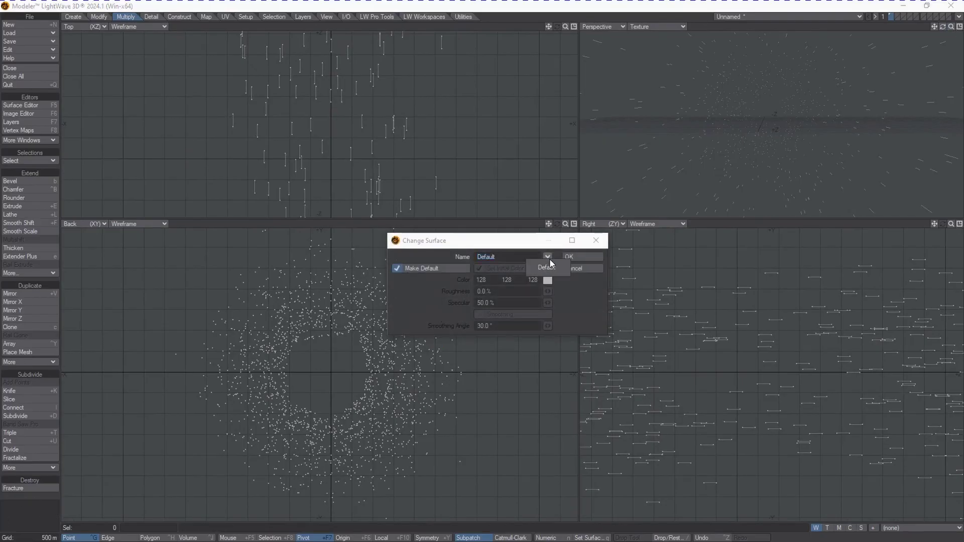
click(508, 255)
drag(509, 255, 308, 263)
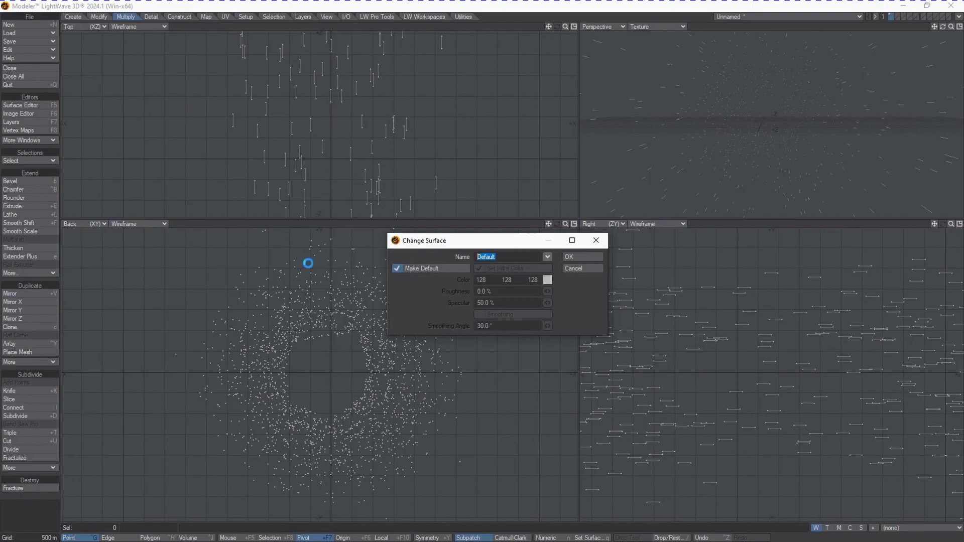
text(WarpyStars)
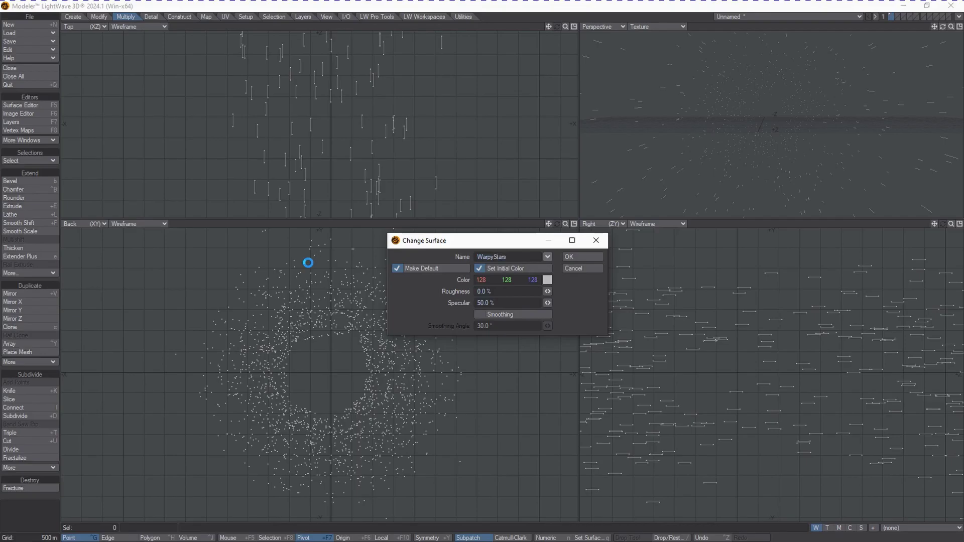
text(Column)
Set the WarpyStarsColumn surface's specular to 0% and its color to gray 85, 85, 85.
click(502, 302)
text(0)
click(547, 280)
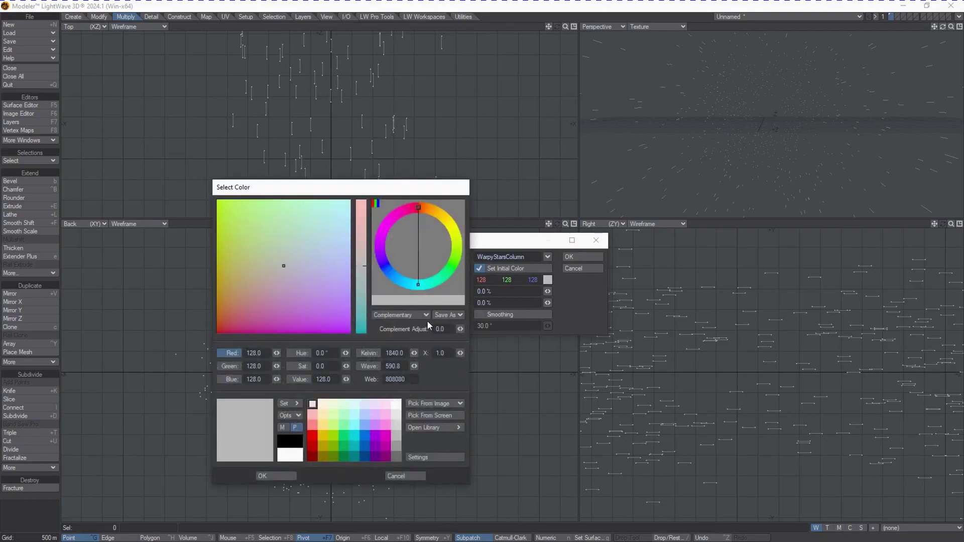
click(396, 448)
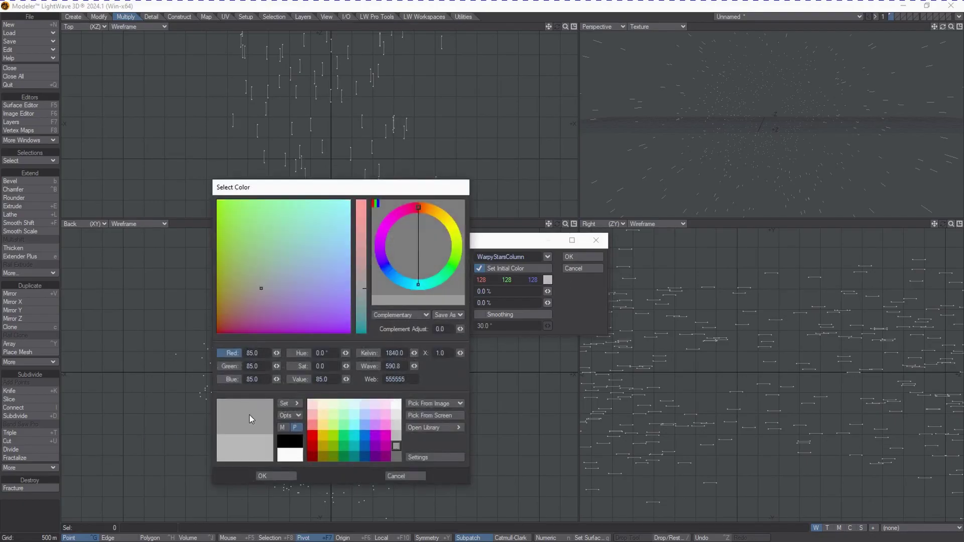
click(297, 477)
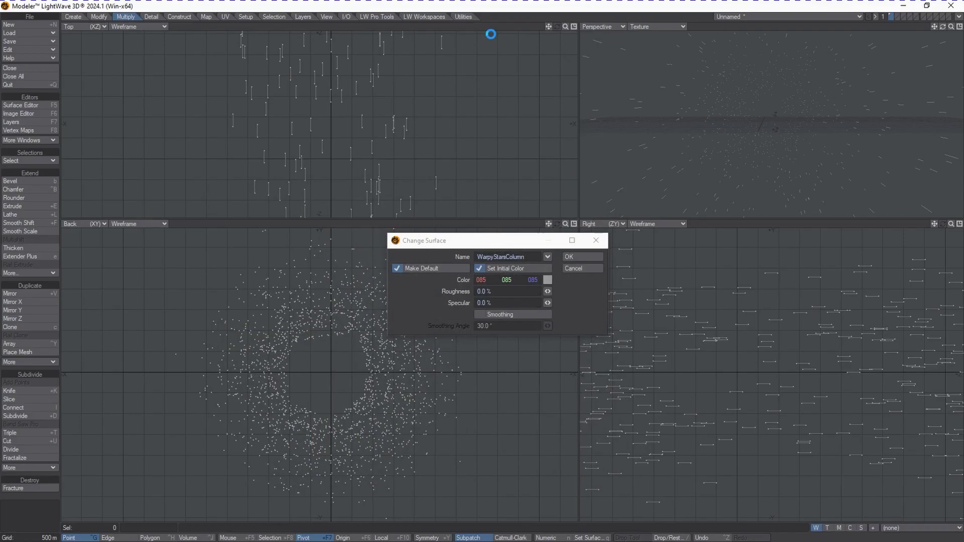
click(596, 240)
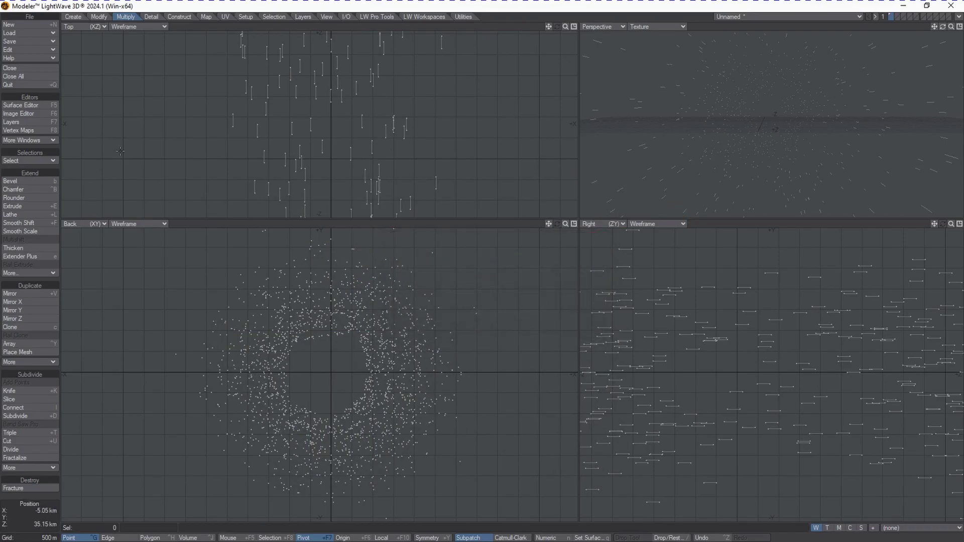
Save the object as WarypStarsNew_R01 in the scene's objects folder.
click(32, 41)
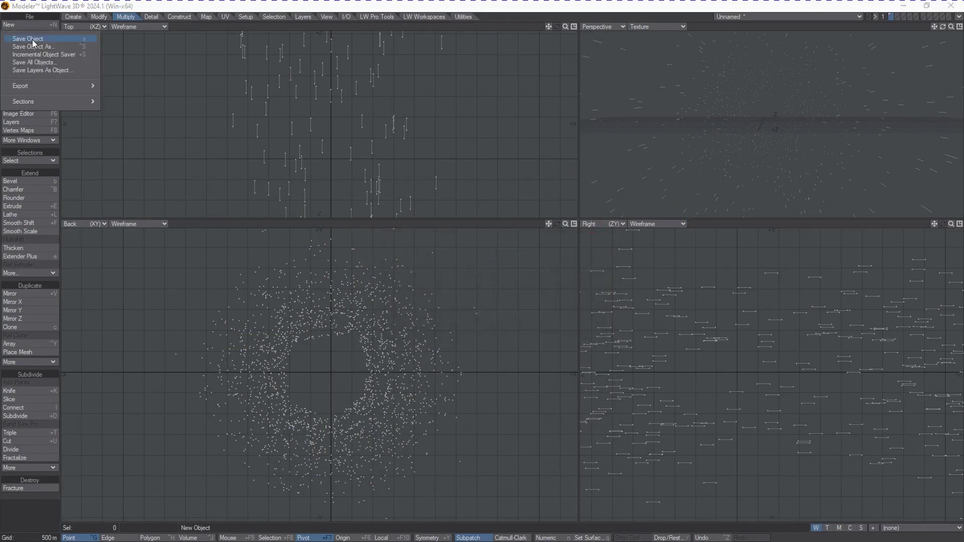
click(66, 47)
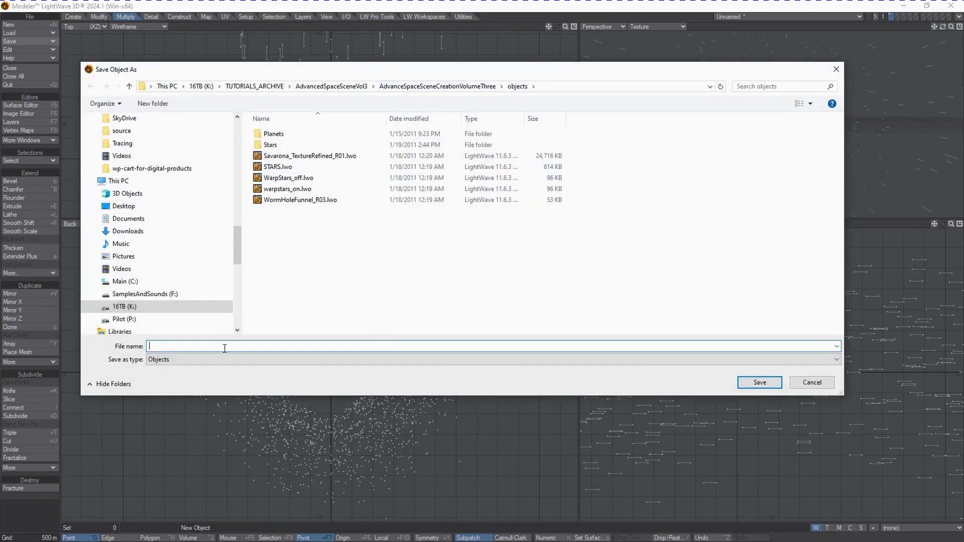
text(War)
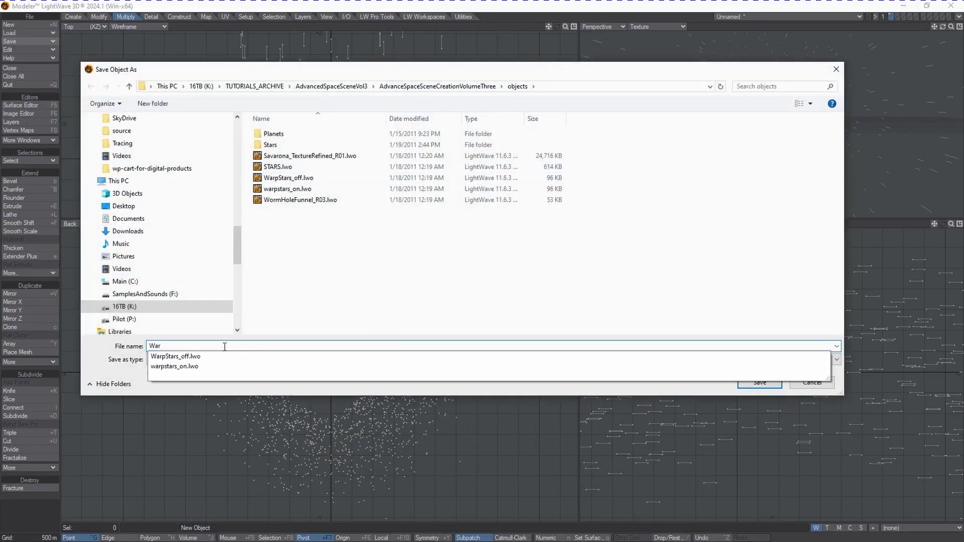
text(ypStarsNEw_R01)
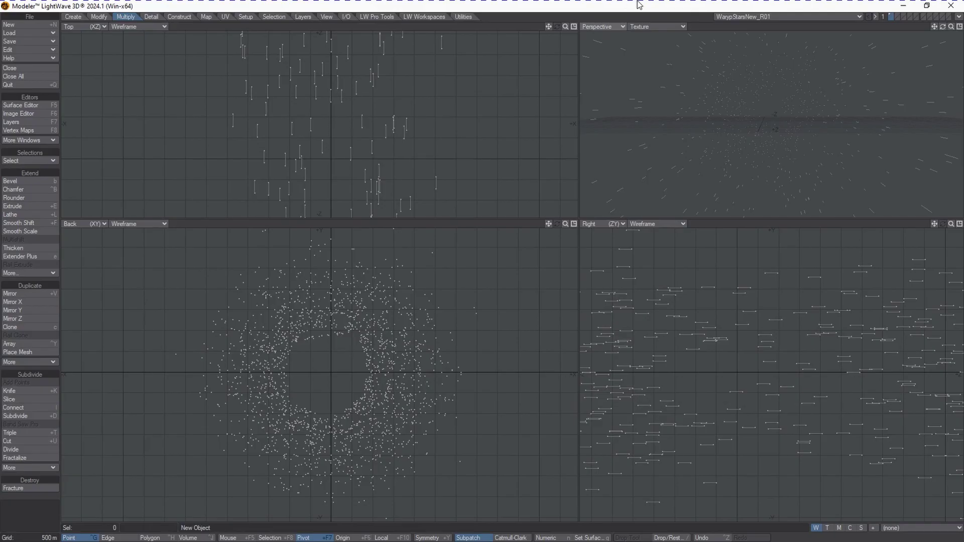
Quit Modeler without saving changes to any of the other open objects.
click(951, 5)
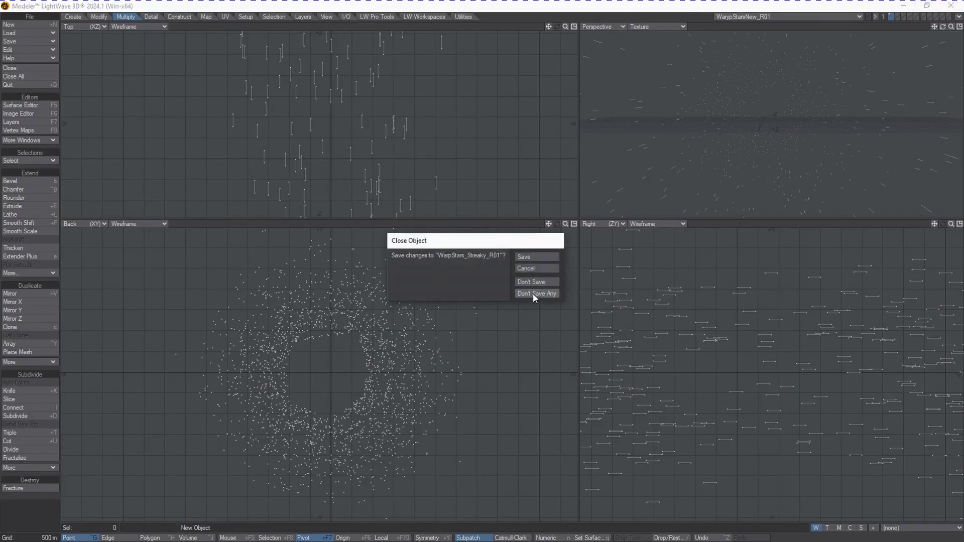
click(532, 293)
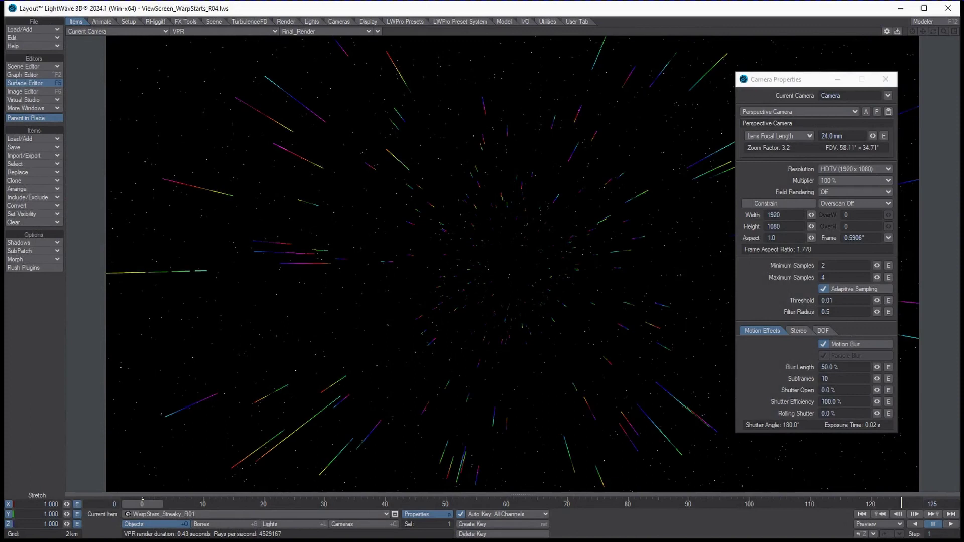
Clear the current ViewScreen_WarpStarts_R04 scene without saving any of its modified items.
click(33, 23)
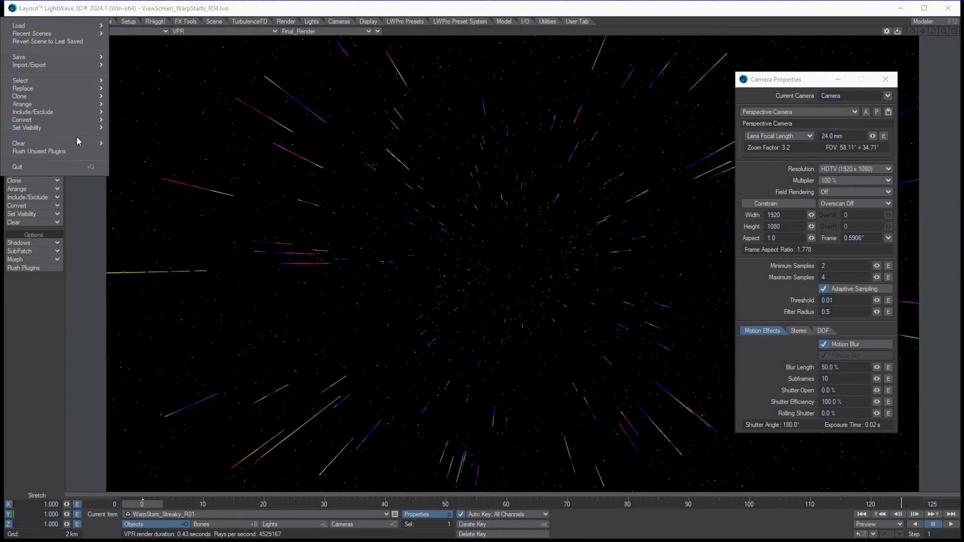
mouse_move(45, 144)
click(148, 146)
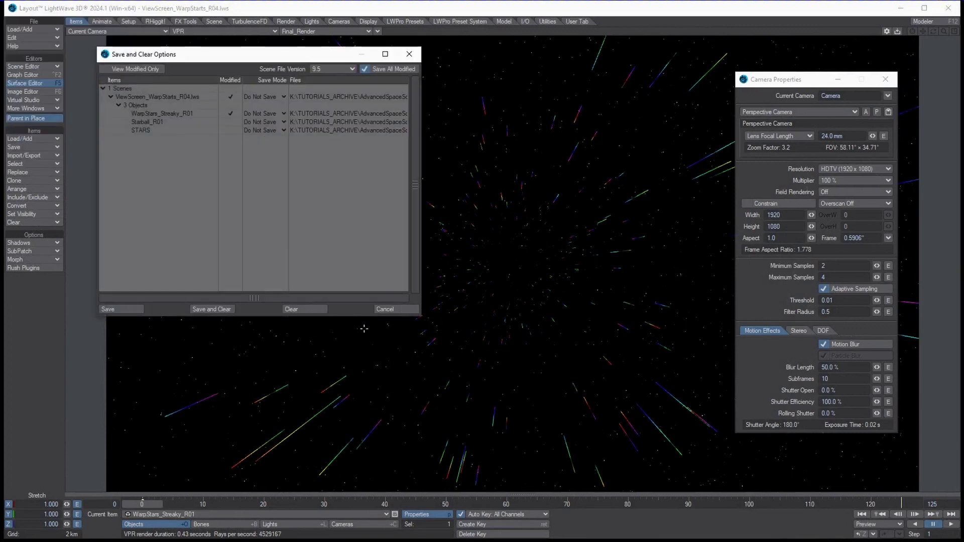
click(321, 310)
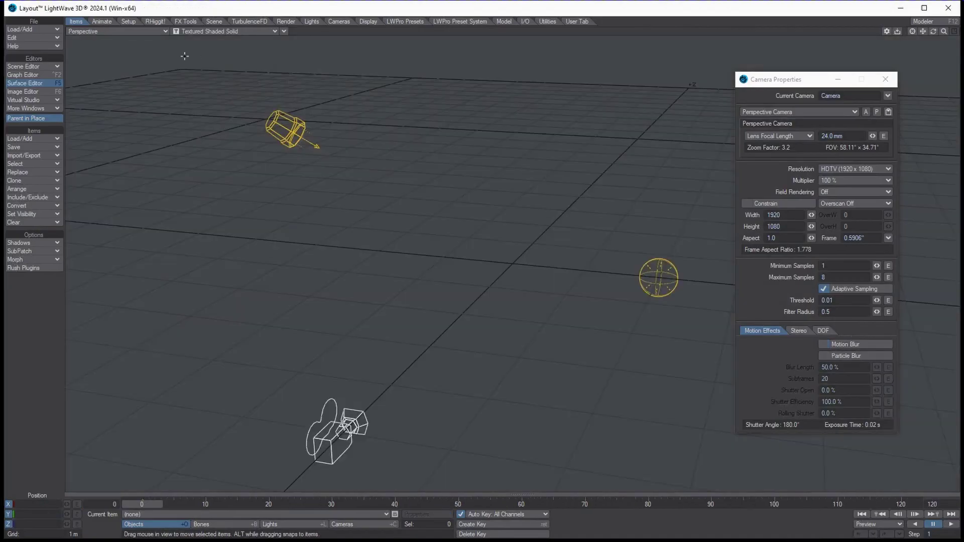
Load the object WarypStarsNew_R01.lwo from the objects folder into the empty scene.
click(33, 22)
mouse_move(30, 24)
mouse_move(143, 35)
click(207, 26)
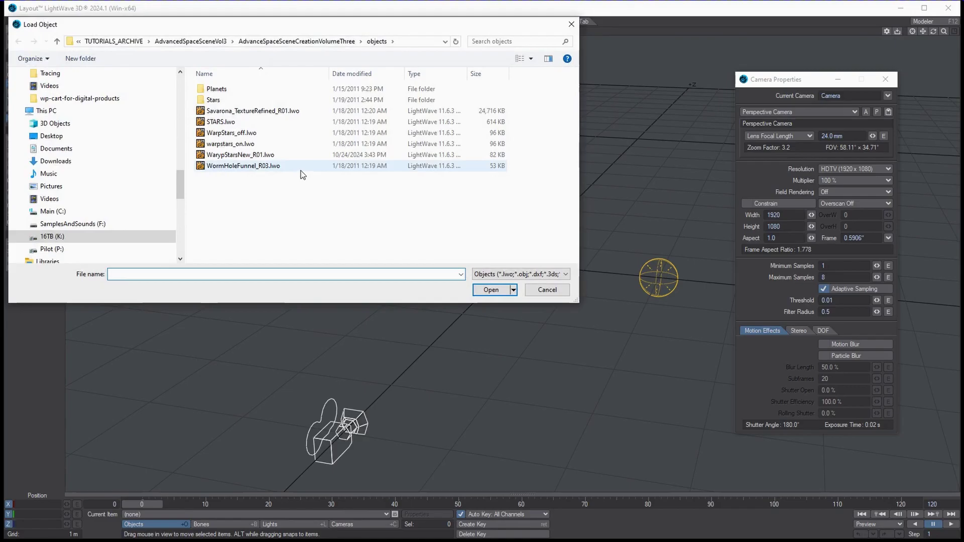
click(241, 155)
click(488, 290)
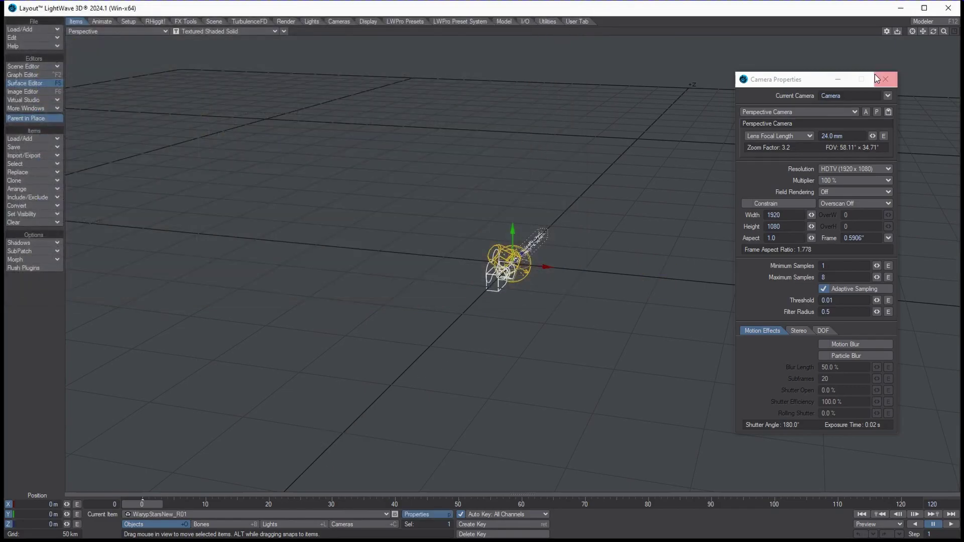
Inspect the star column in the Perspective view and switch the viewport to the Camera view.
drag(943, 31, 946, 31)
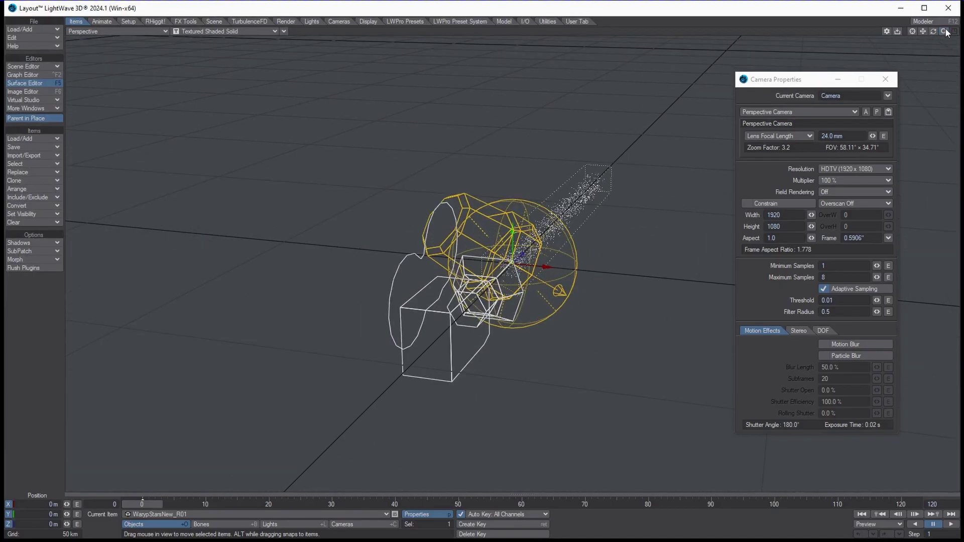
drag(934, 32, 945, 29)
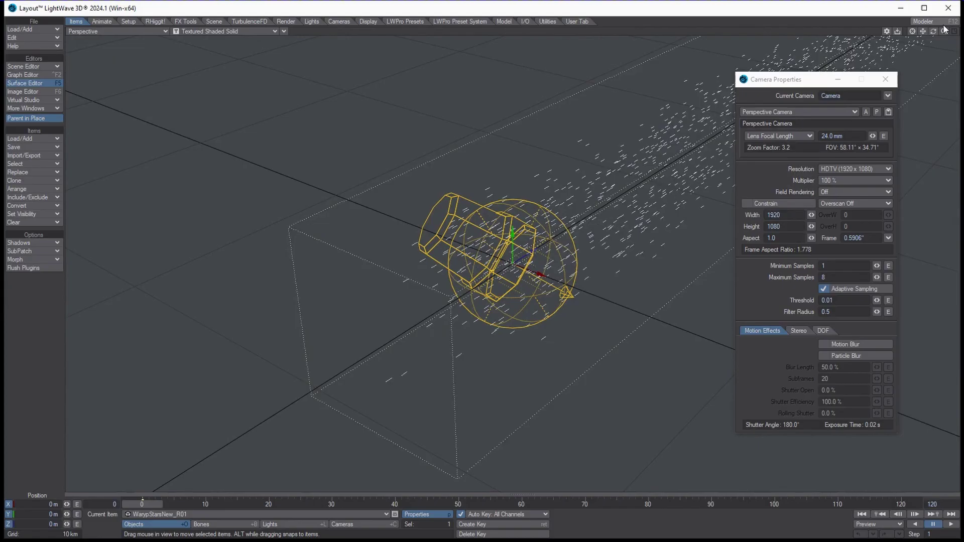
mouse_move(945, 29)
mouse_down()
mouse_move(937, 41)
mouse_move(933, 33)
mouse_up()
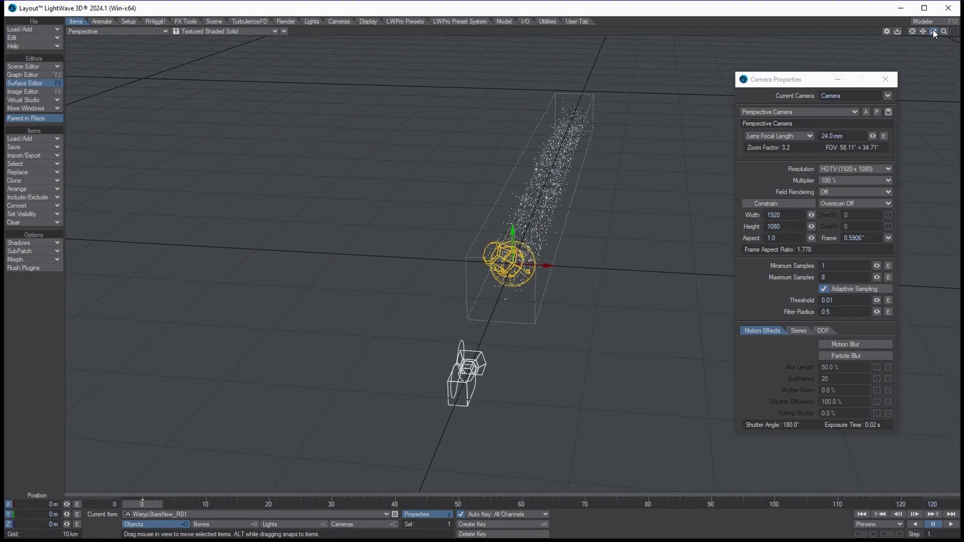
click(142, 32)
mouse_move(138, 85)
click(194, 101)
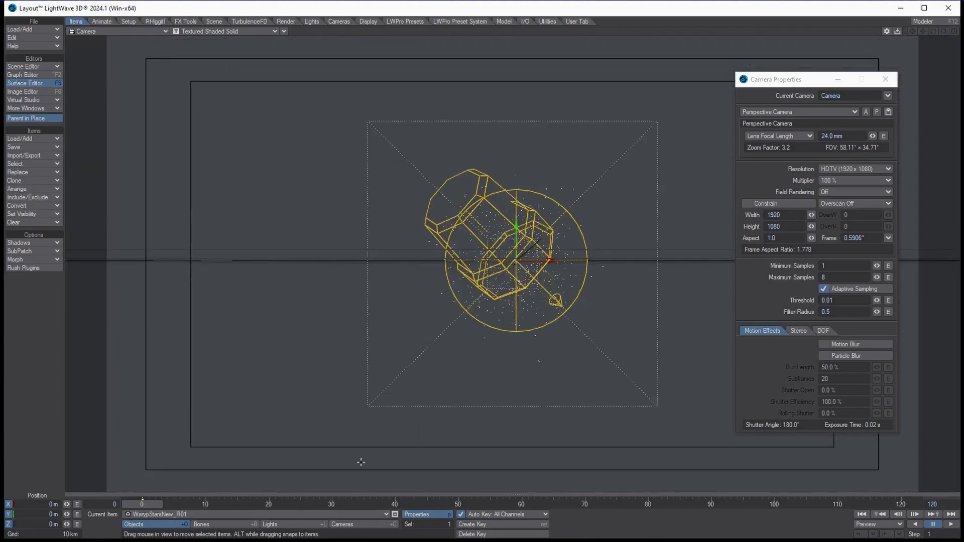
Scale the WarypStarsNew_R01 object uniformly to 5.770 and create a motion key for it at frame 0.
key(h)
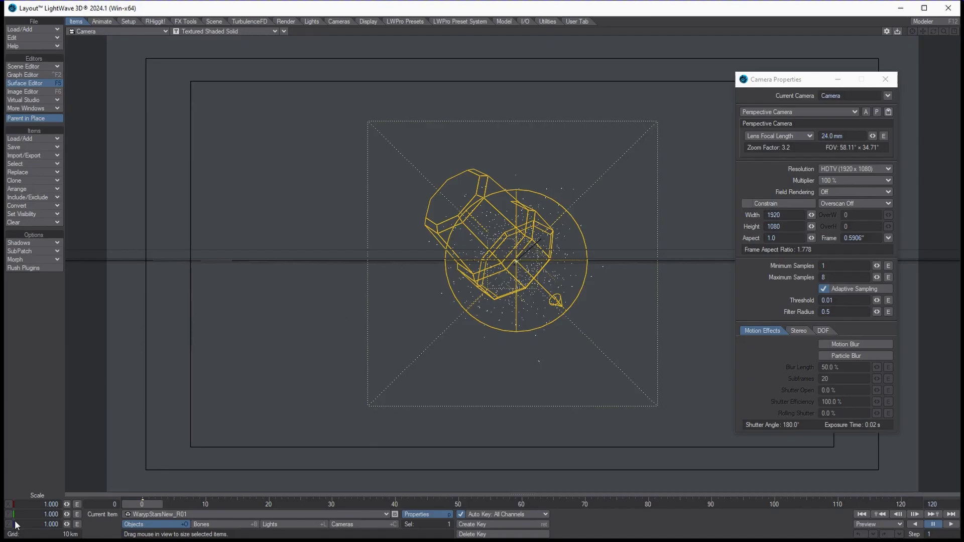
drag(439, 300, 406, 287)
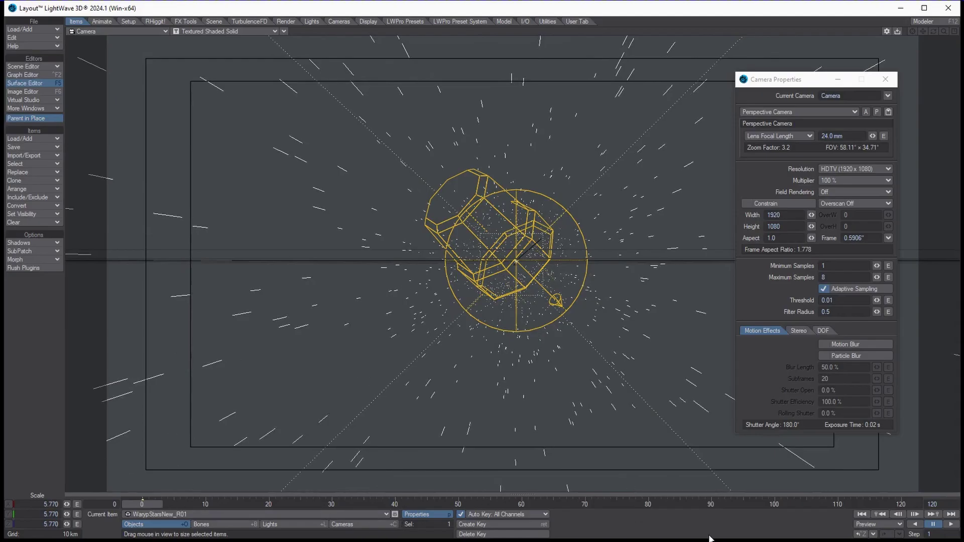
key(Return)
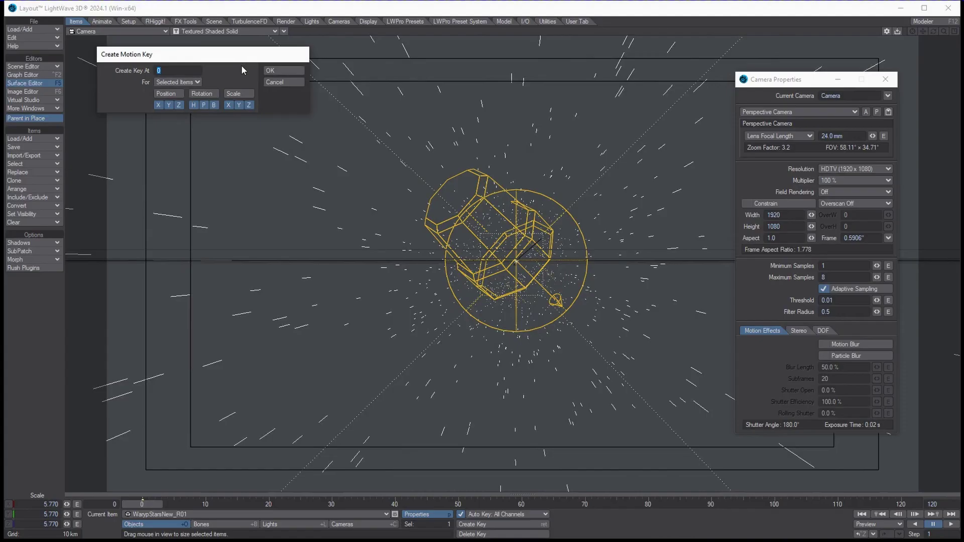
click(278, 71)
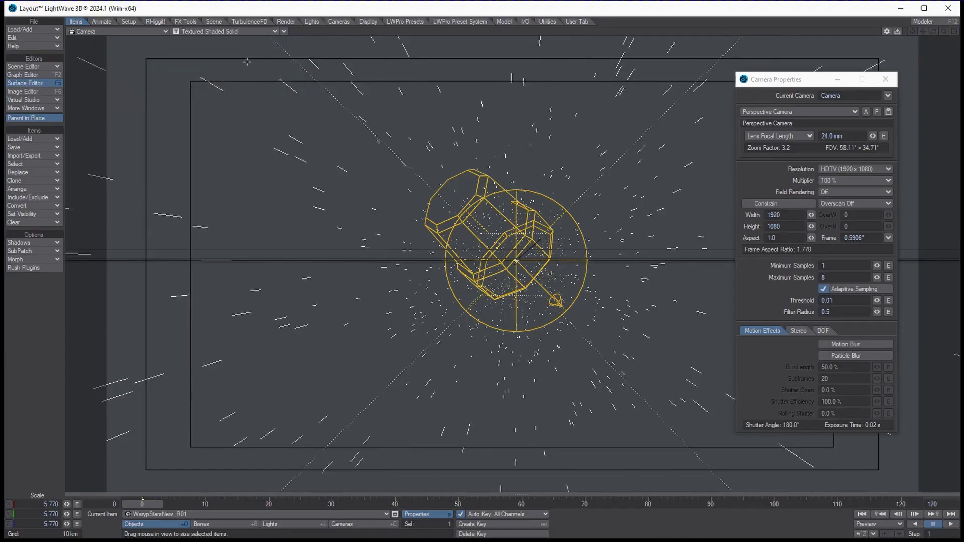
Display the camera view with VPR rendering and turn off the Use Global option of the environment light EnvLight.
click(255, 32)
click(252, 77)
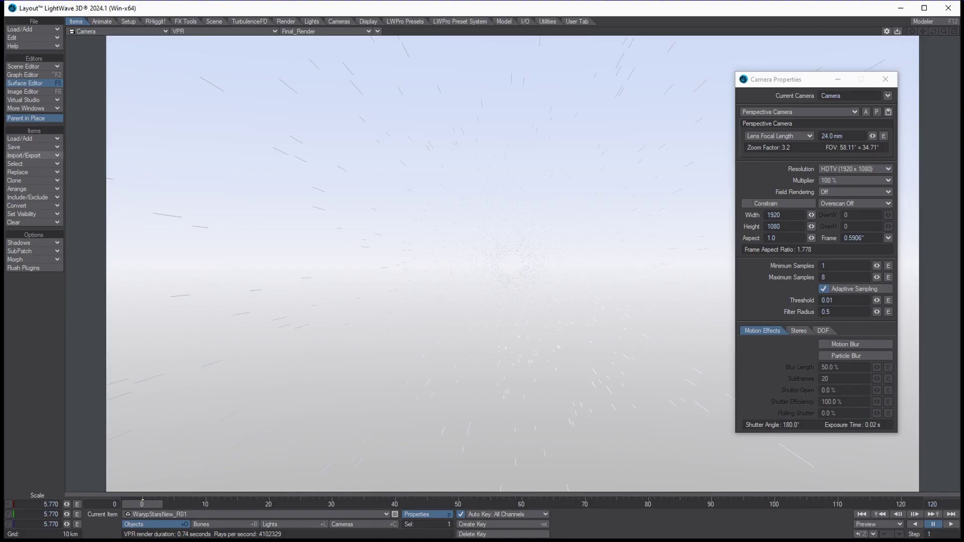
key(ctrl+F1)
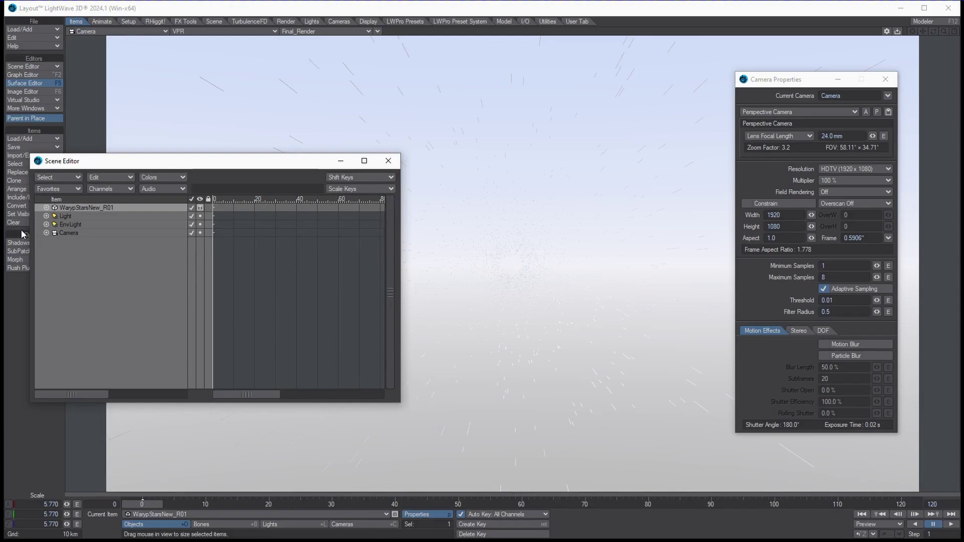
double_click(73, 225)
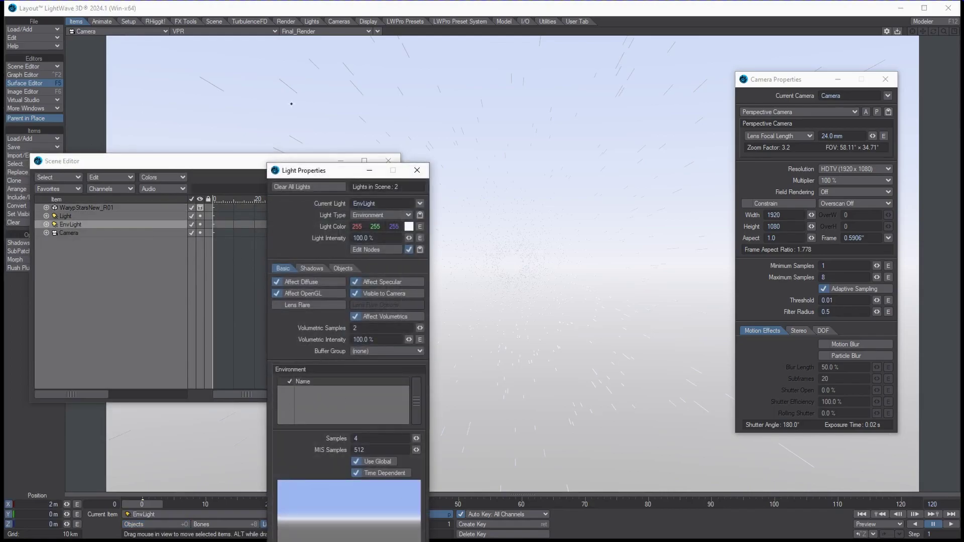
click(196, 514)
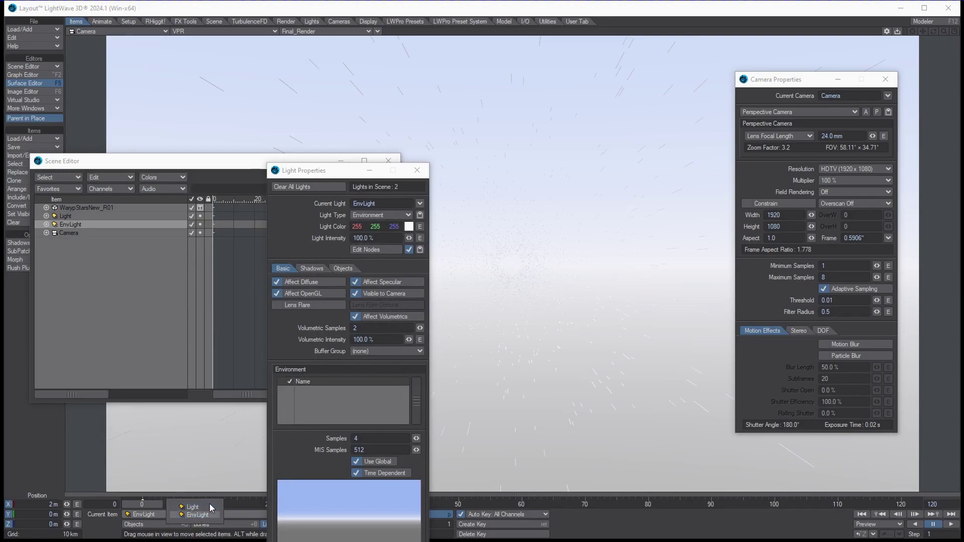
click(199, 515)
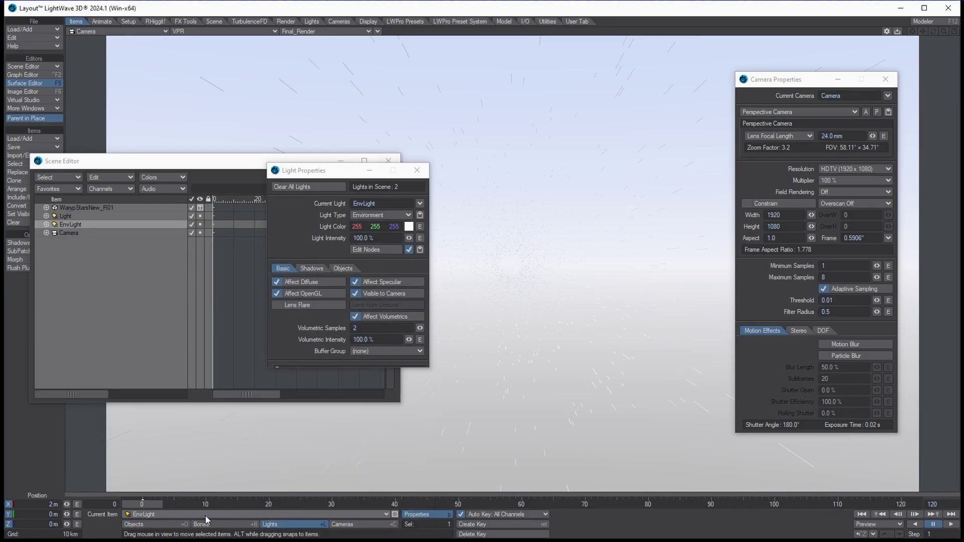
click(356, 462)
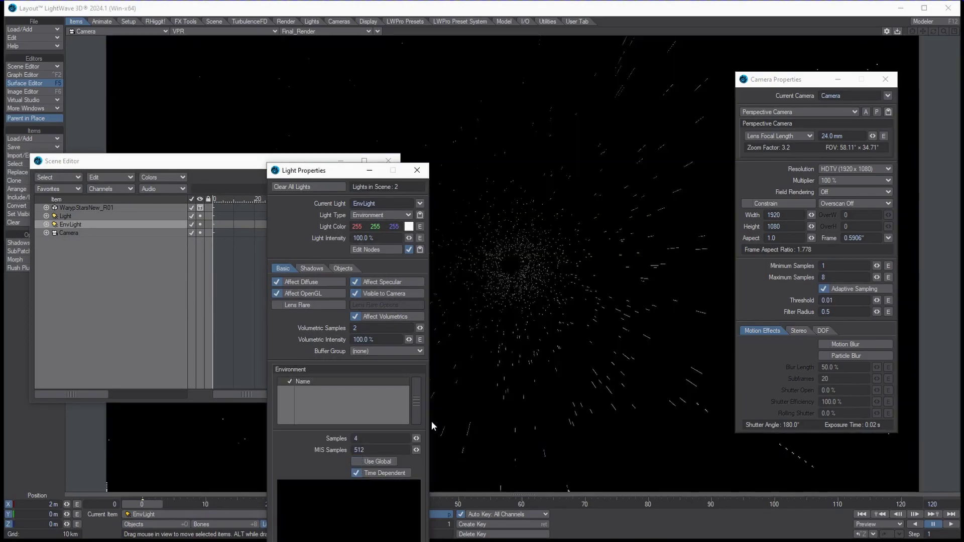
Deactivate EnvLight in the scene's item list and close its light properties.
click(195, 230)
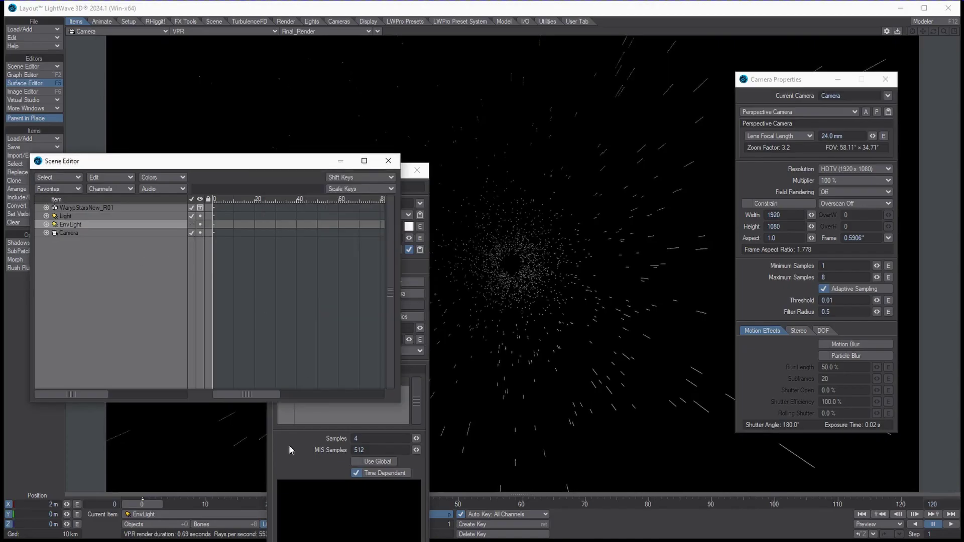
click(303, 468)
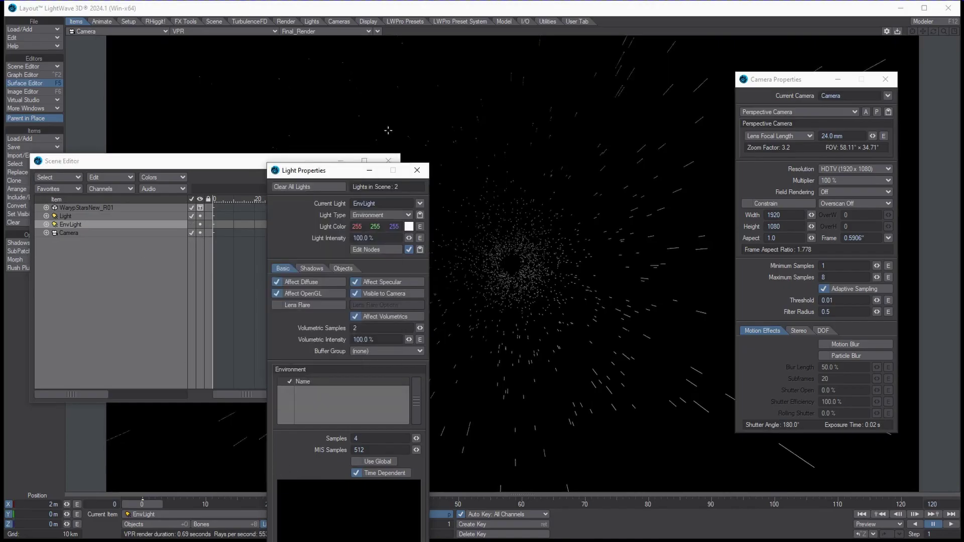
click(417, 170)
drag(280, 168, 328, 108)
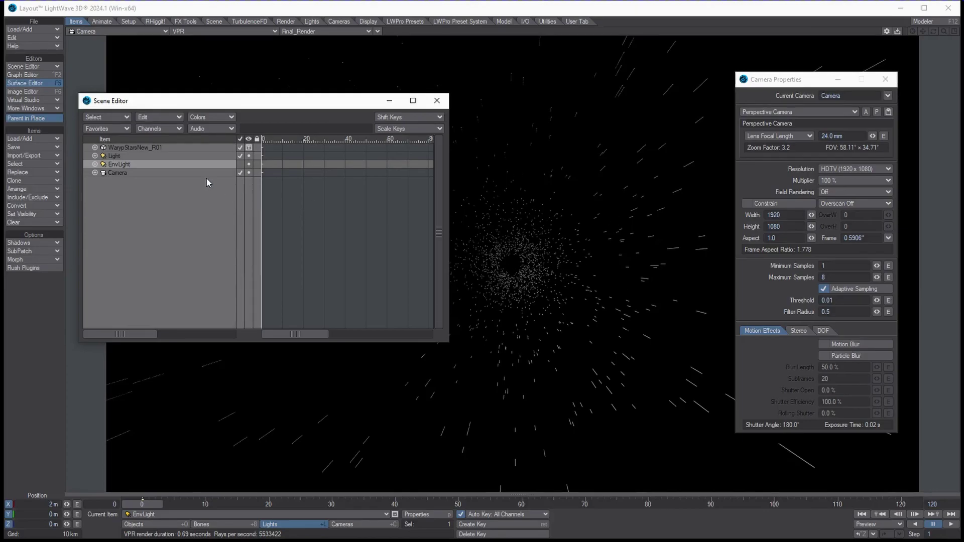
Enable Distance Dissolve for the WarypStarsNew_R01 object with a maximum distance of 140 km.
click(170, 149)
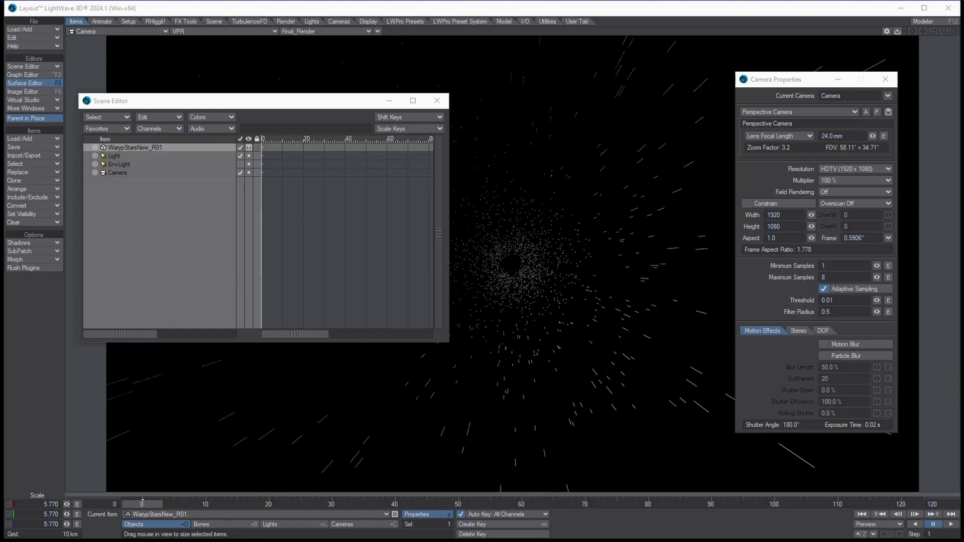
key(p)
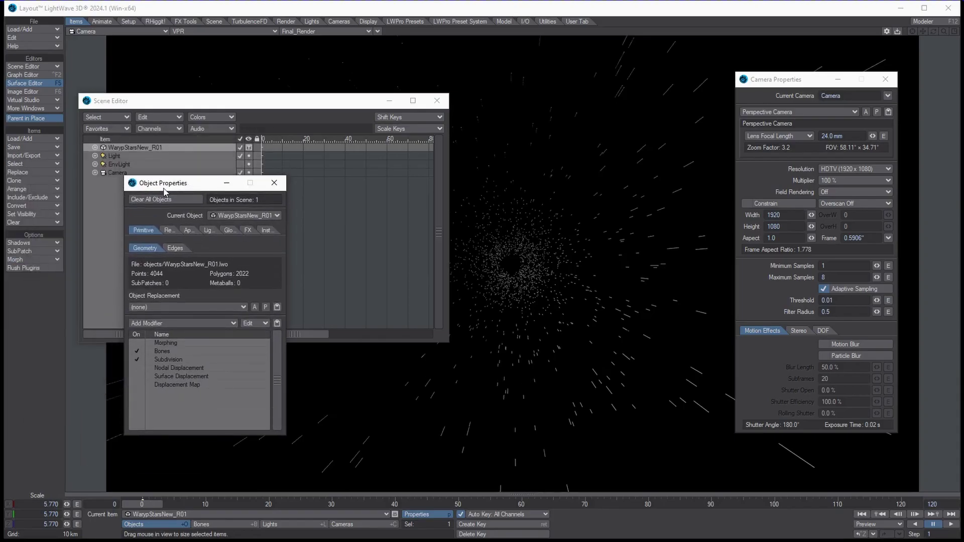
click(171, 231)
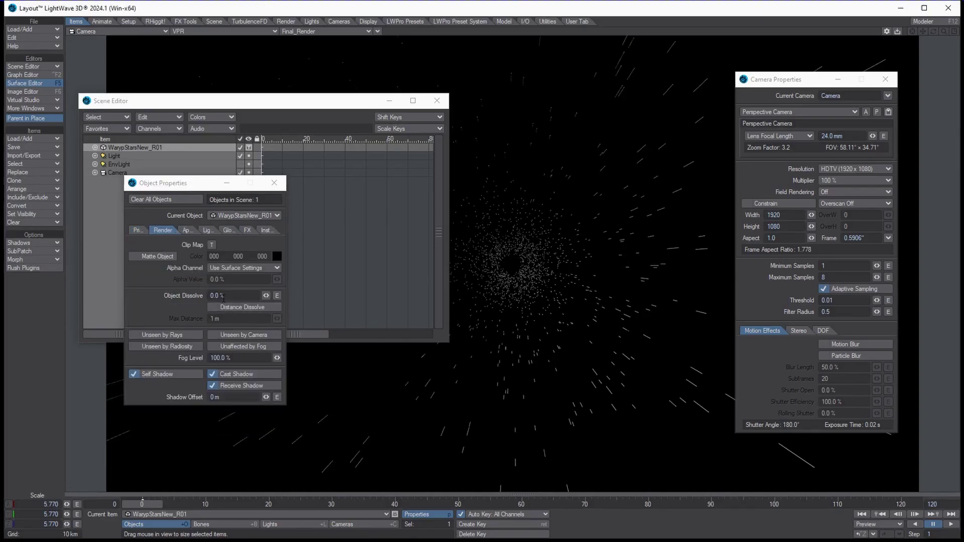
click(236, 306)
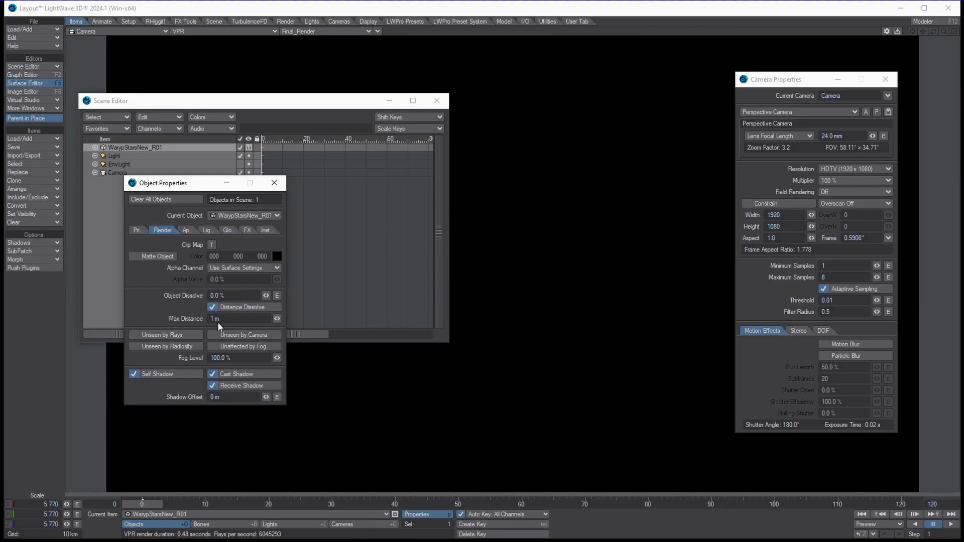
click(235, 320)
text(15000)
key(Return)
mouse_move(277, 319)
mouse_down()
mouse_move(291, 315)
mouse_move(210, 319)
mouse_up()
text(1)
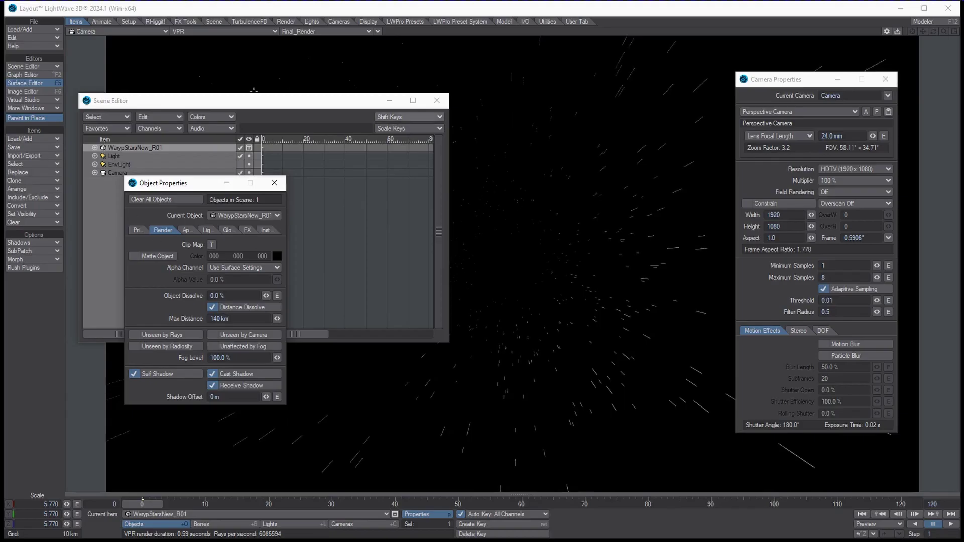
Change the material of the WarypStarsNew_R01 object's Default surface to Standard.
drag(282, 102, 0, 112)
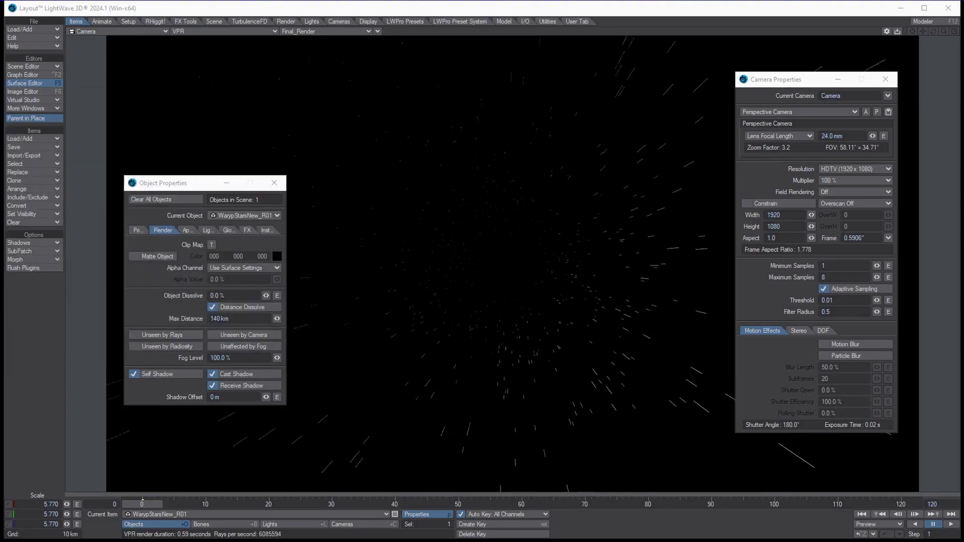
drag(186, 184, 183, 72)
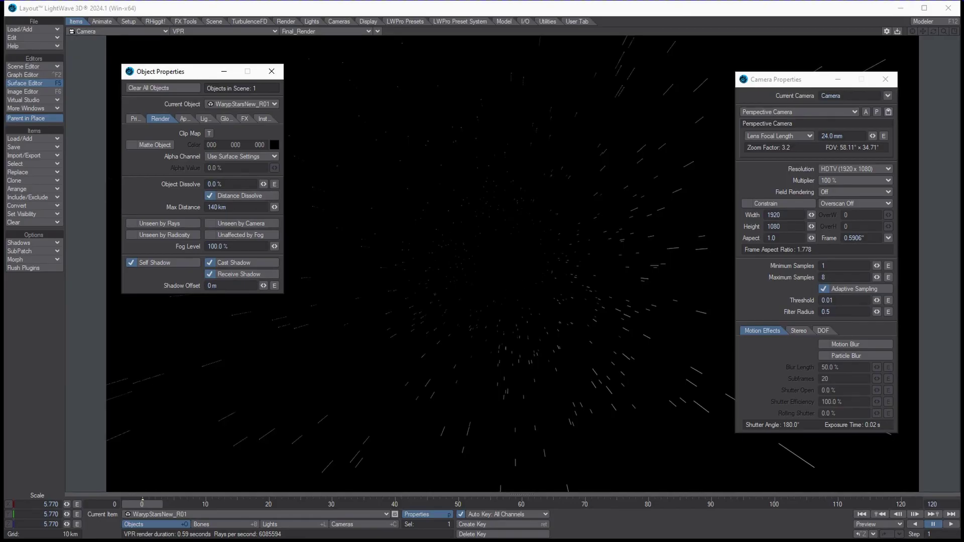
key(F5)
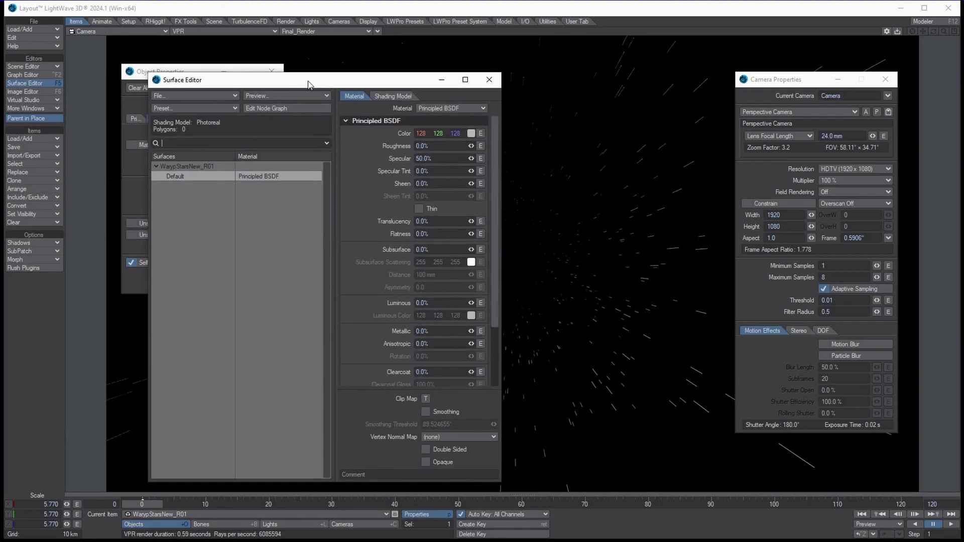
drag(373, 85, 337, 91)
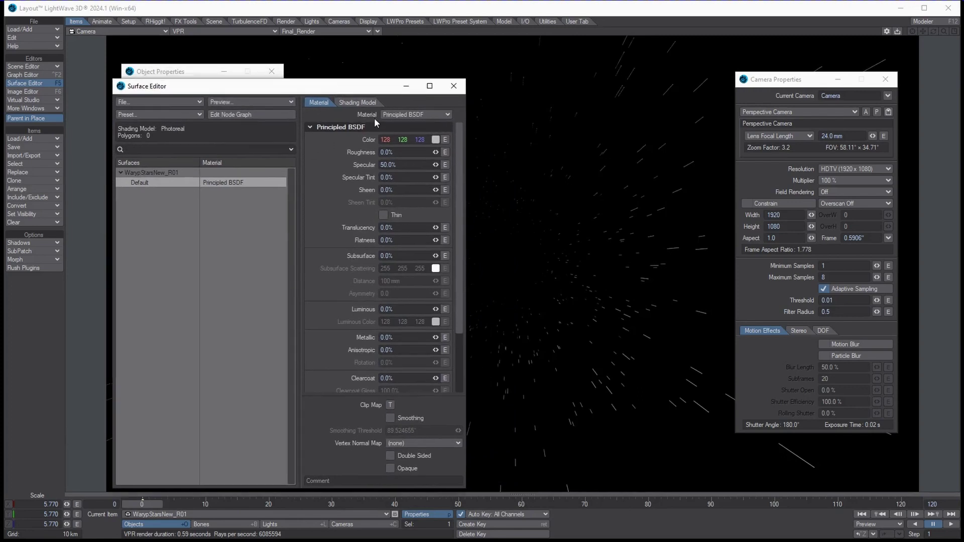
click(423, 116)
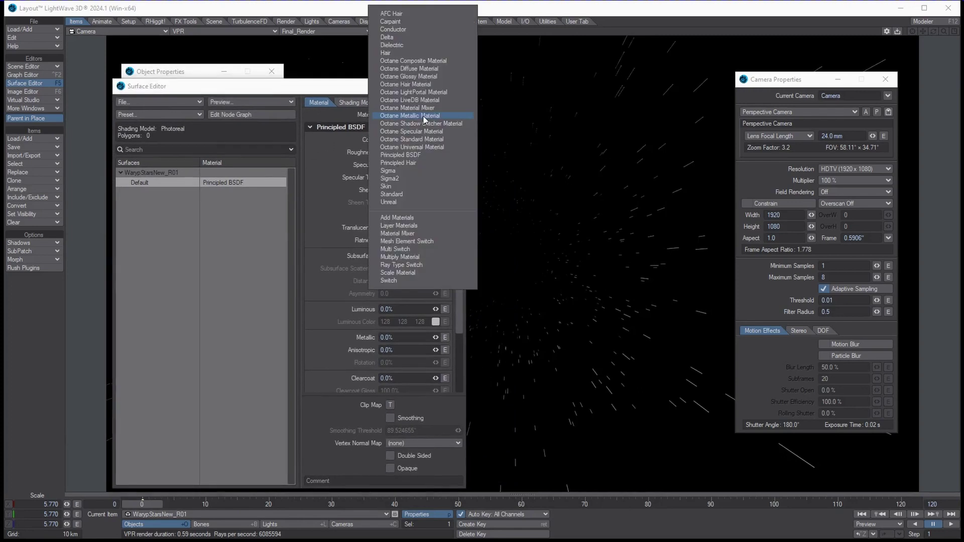
click(413, 195)
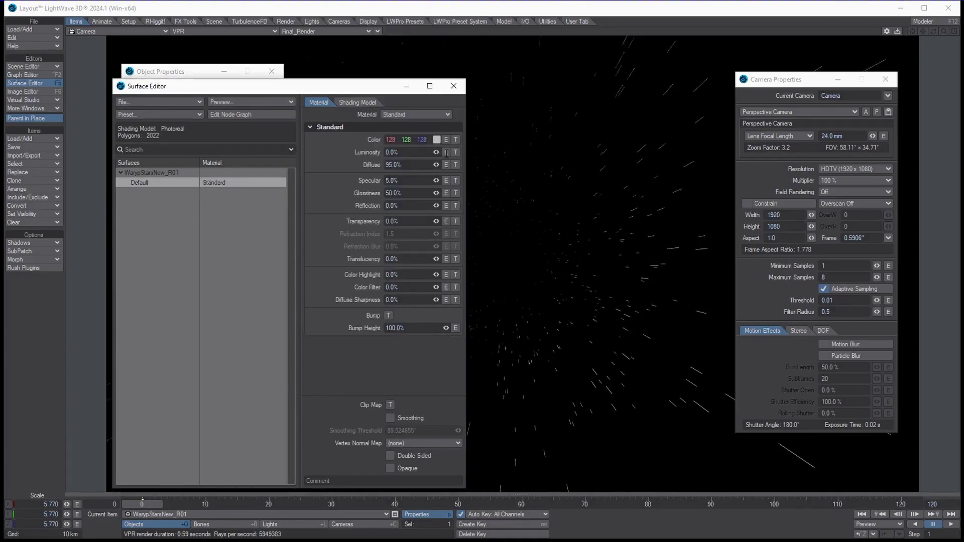
Set the Default surface's diffuse and specular values to 0%.
double_click(397, 164)
text(120)
key(BackSpace)
key(BackSpace)
key(BackSpace)
key(Tab)
text(0)
key(Tab)
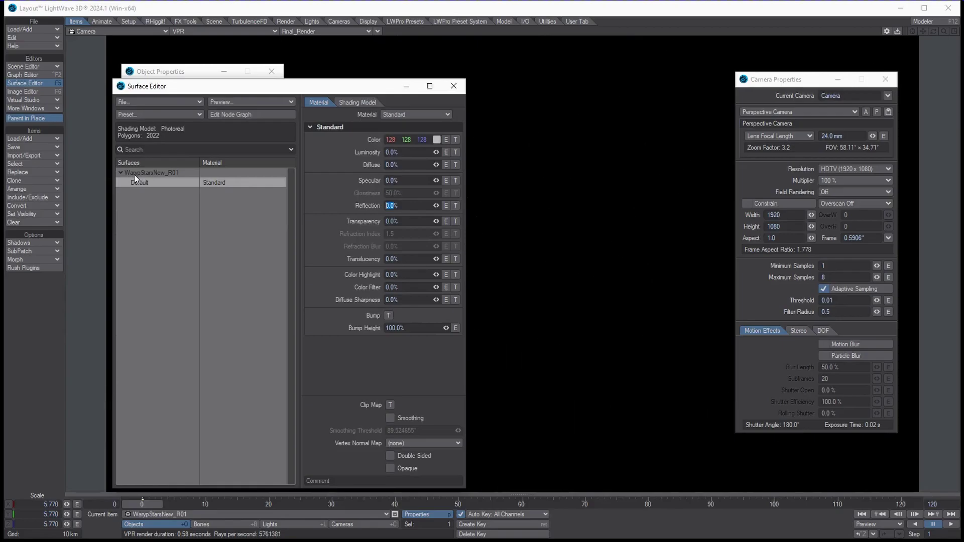
key(Return)
Set the Default surface's luminosity to 100%.
click(411, 153)
text(100)
key(Tab)
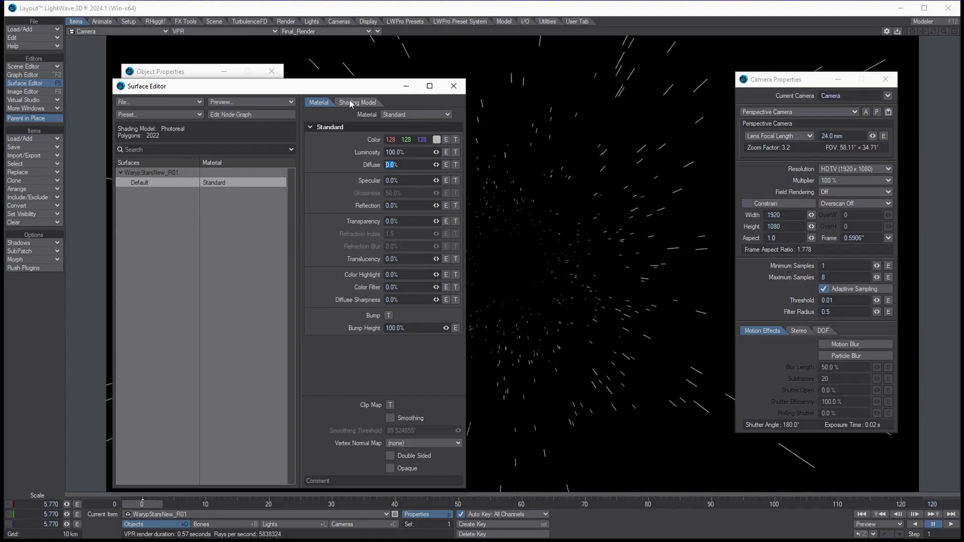
Add spectrum.jpg as an image map texture to the Default surface's color.
drag(352, 86, 315, 101)
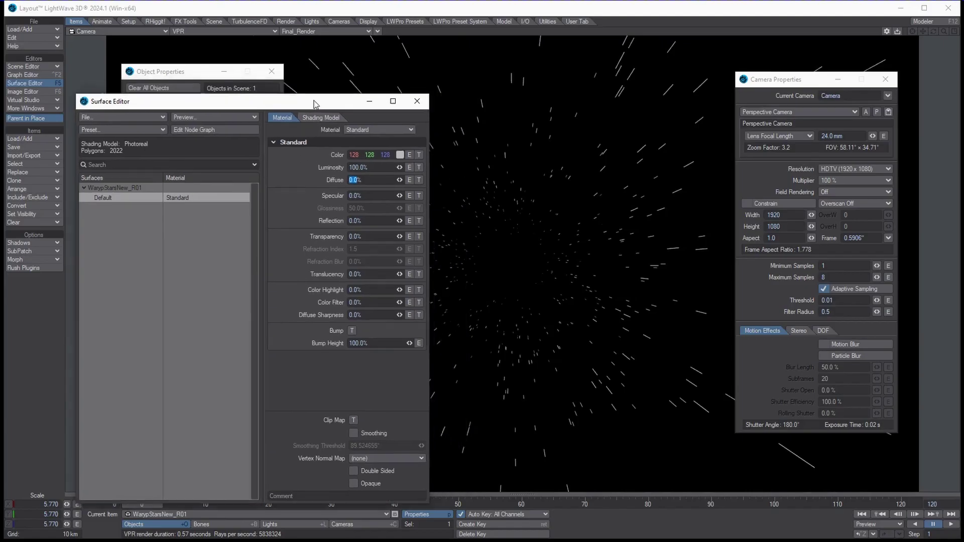
click(419, 154)
drag(250, 92, 301, 207)
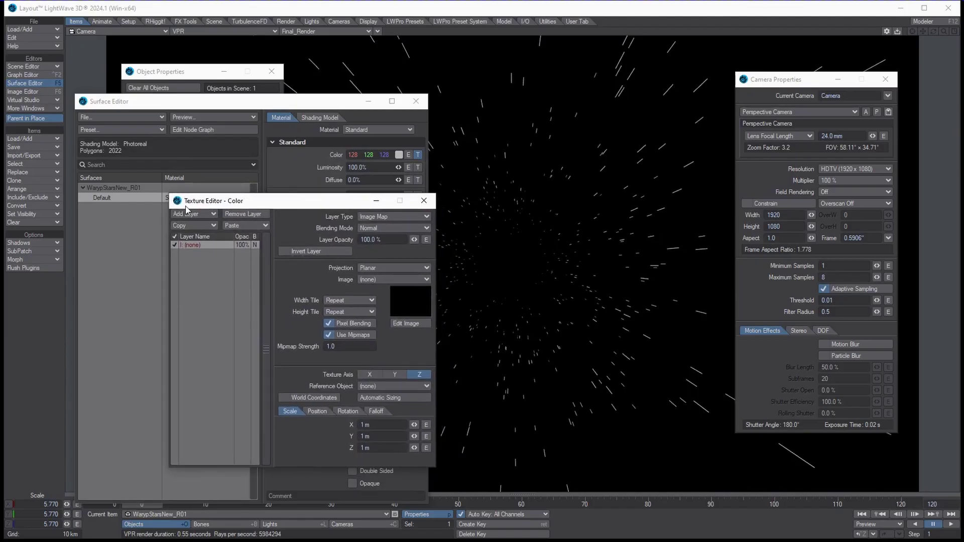
click(376, 279)
click(375, 287)
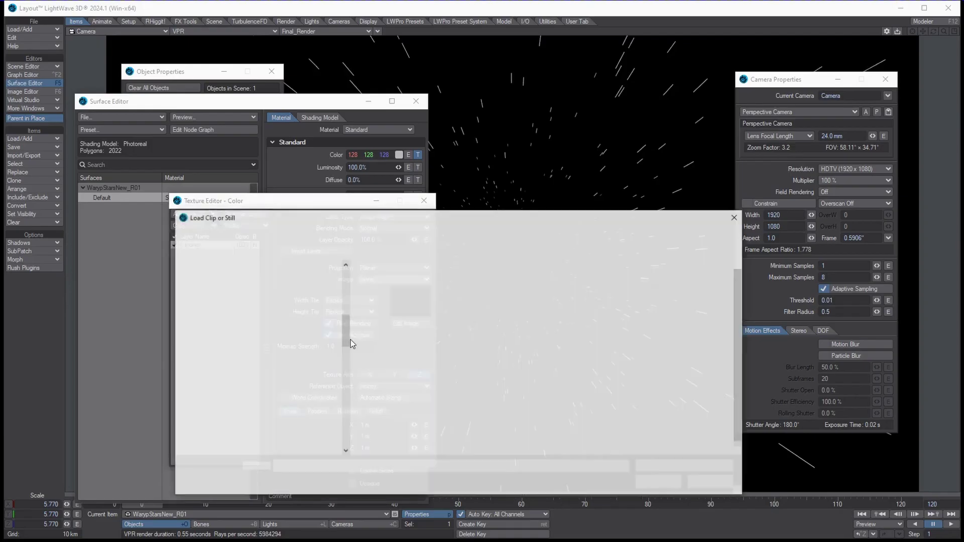
click(396, 424)
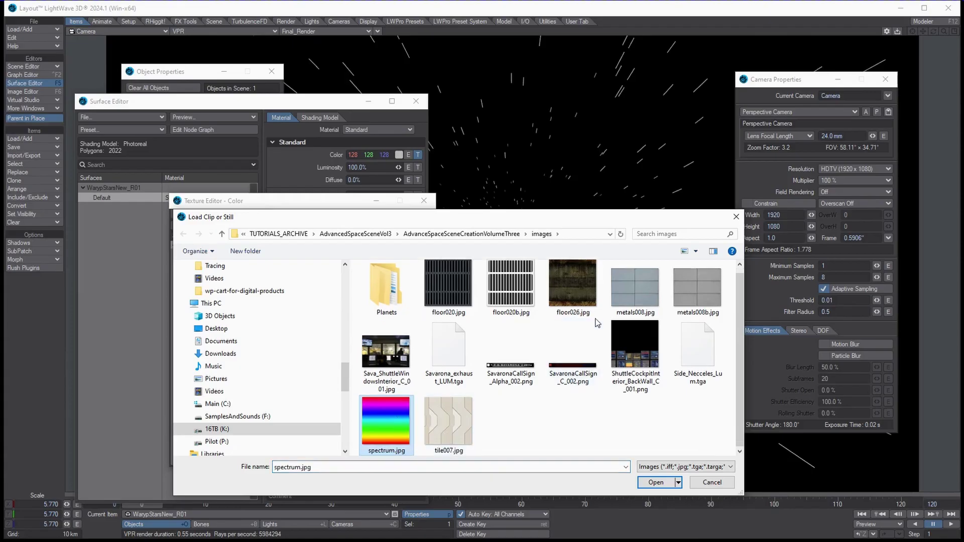
click(657, 483)
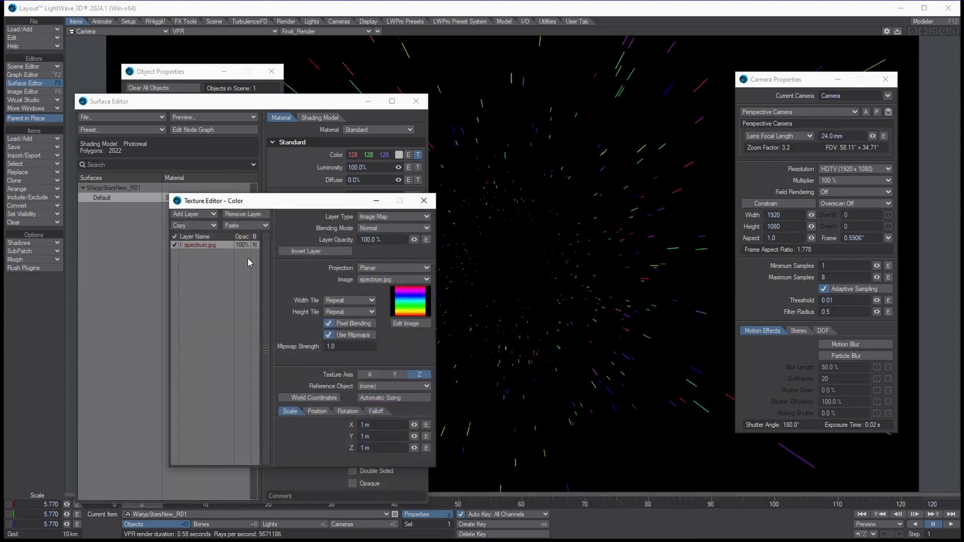
Try the Y texture axis on the spectrum.jpg layer and return it to Z.
drag(279, 201, 198, 192)
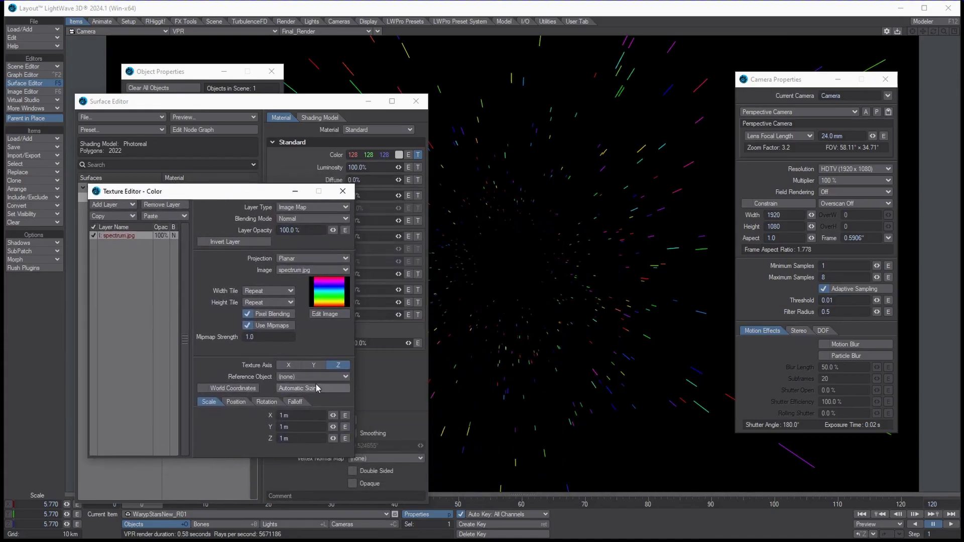
click(314, 366)
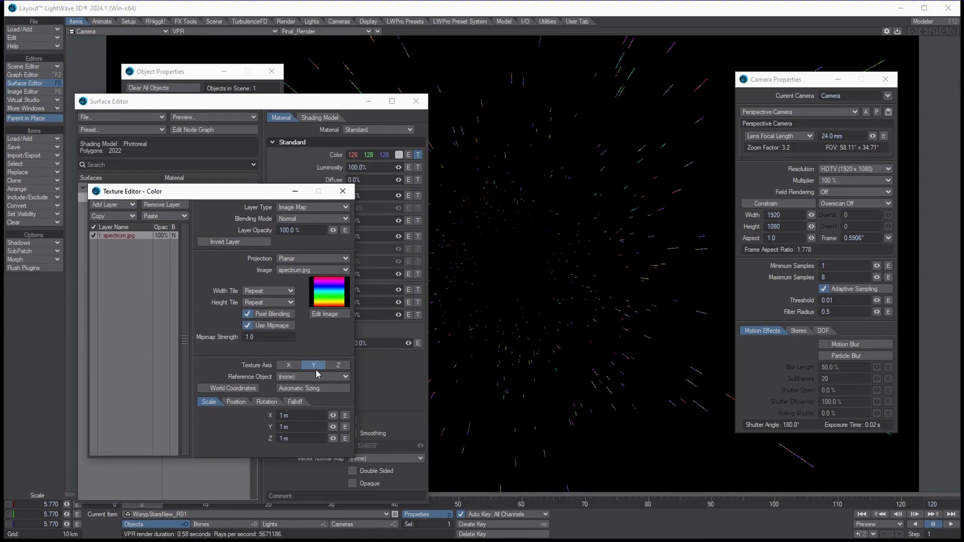
click(338, 365)
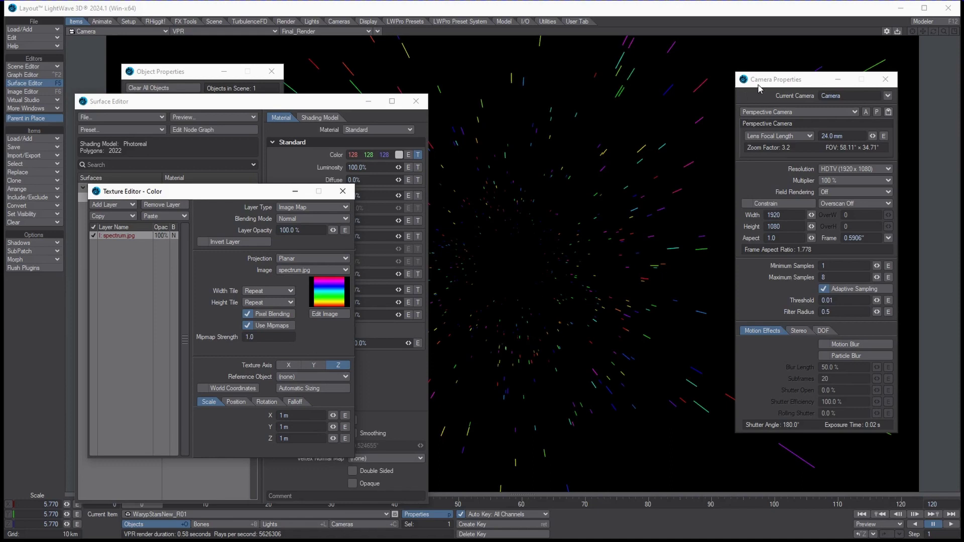
Try automatic sizing on the spectrum.jpg texture layer.
drag(755, 84, 791, 90)
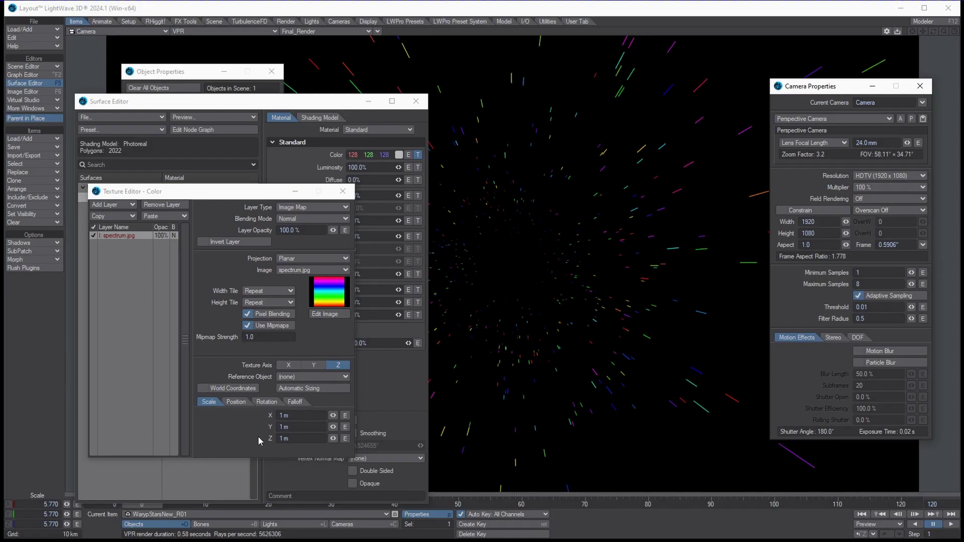
click(311, 446)
drag(315, 440, 107, 449)
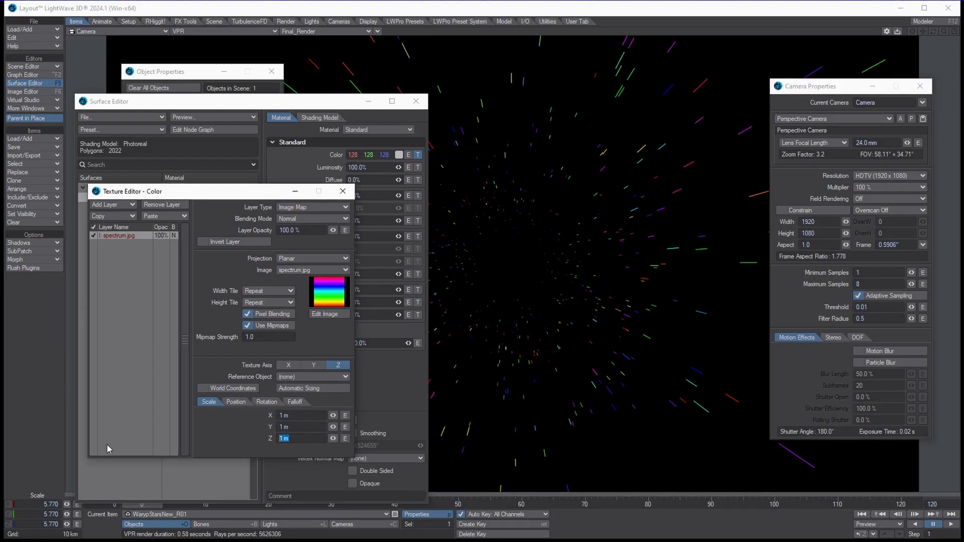
text(233)
click(322, 389)
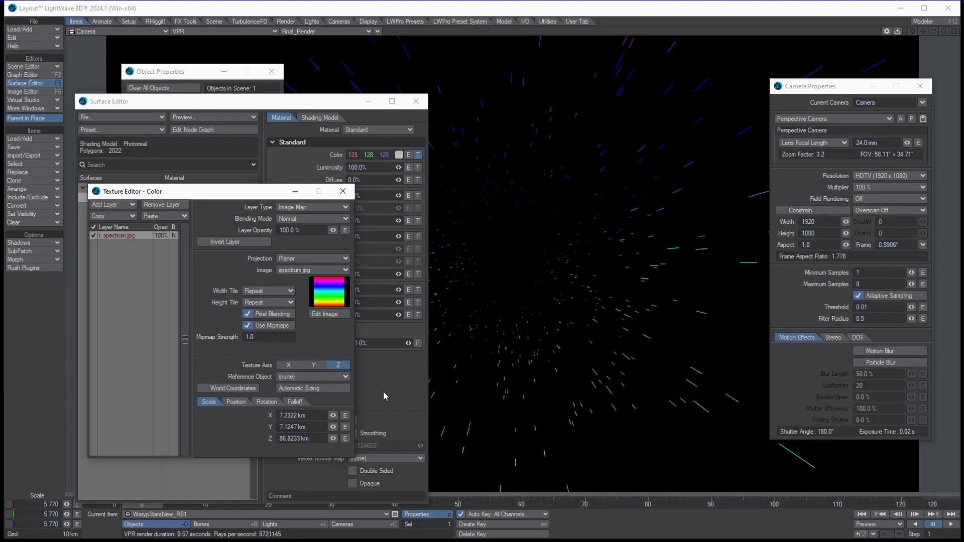
Set the spectrum.jpg texture scale to 1 m in X, 1 m in Y and 50 km in Z.
click(315, 417)
text(1)
key(Tab)
text(1)
key(Tab)
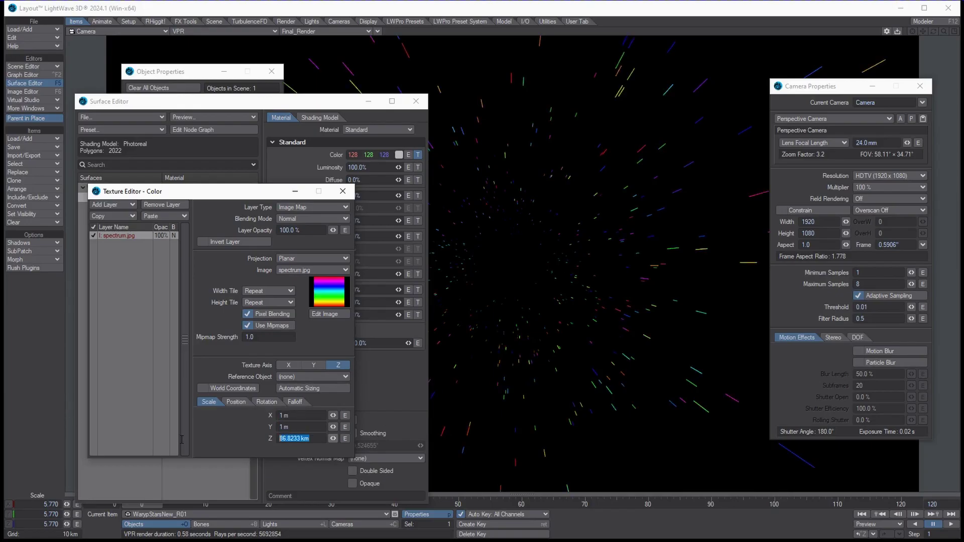
text(50)
Compare the Y and X texture axes on the spectrum.jpg layer and restore the Z axis.
click(318, 367)
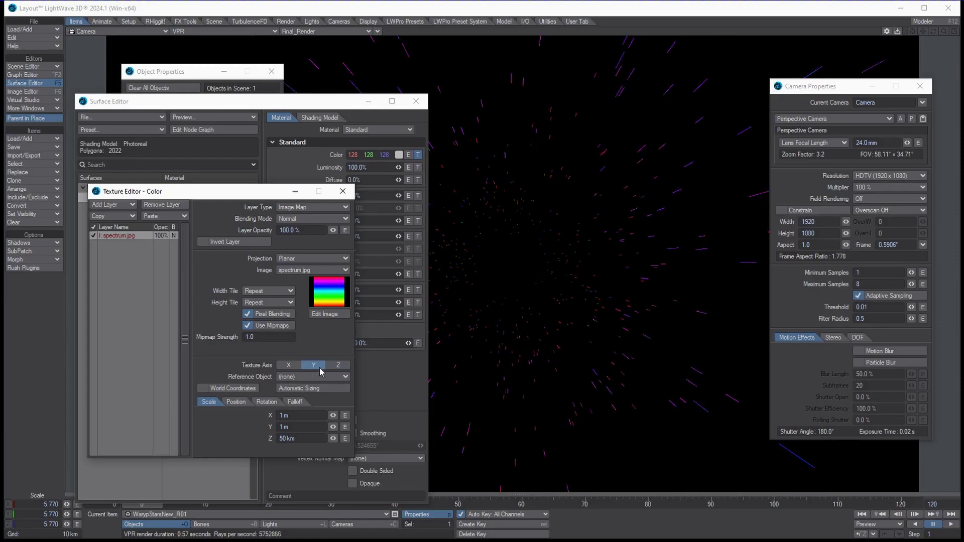
click(290, 367)
click(338, 365)
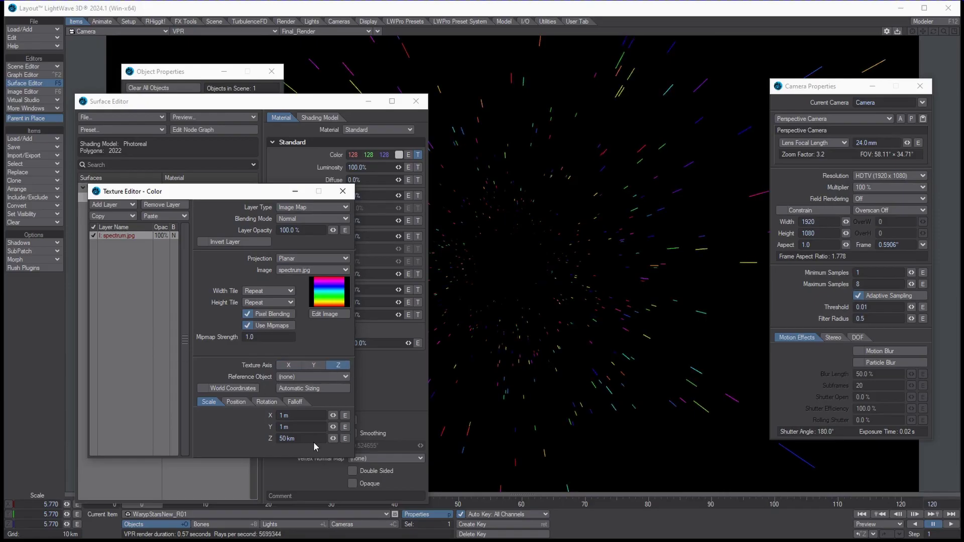
Set the spectrum.jpg texture's Z scale to 500 km and move the Surface Editor off the viewport.
drag(332, 439, 312, 446)
text(1500000)
key(Return)
key(Return)
click(304, 441)
text(5)
drag(272, 105, 0, 106)
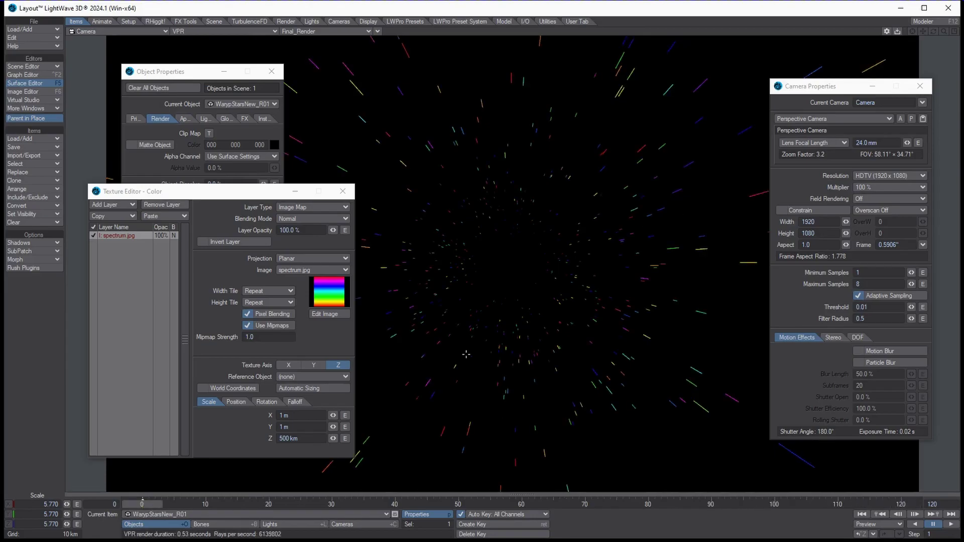
Set the camera's Z position to 25.673 km at frame 120.
click(344, 524)
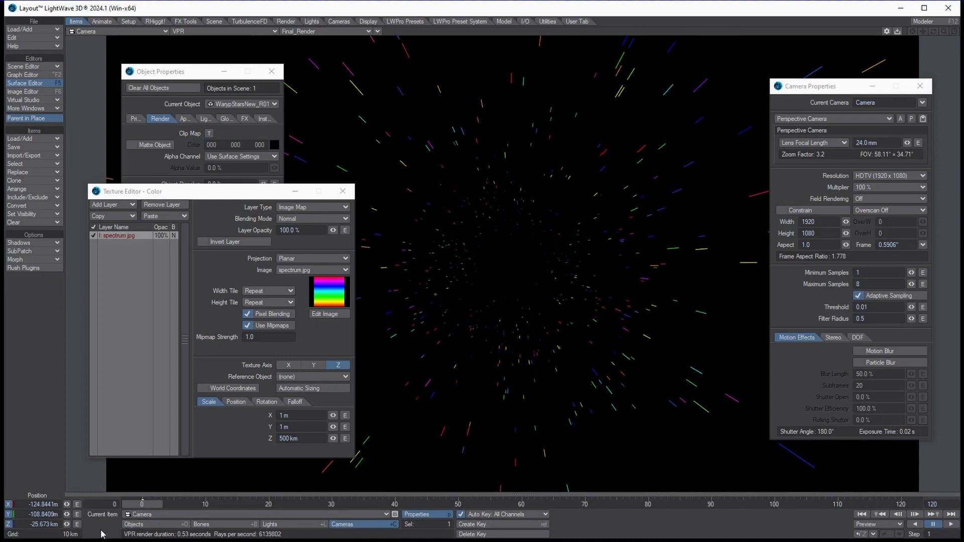
click(28, 525)
drag(31, 525, 156, 539)
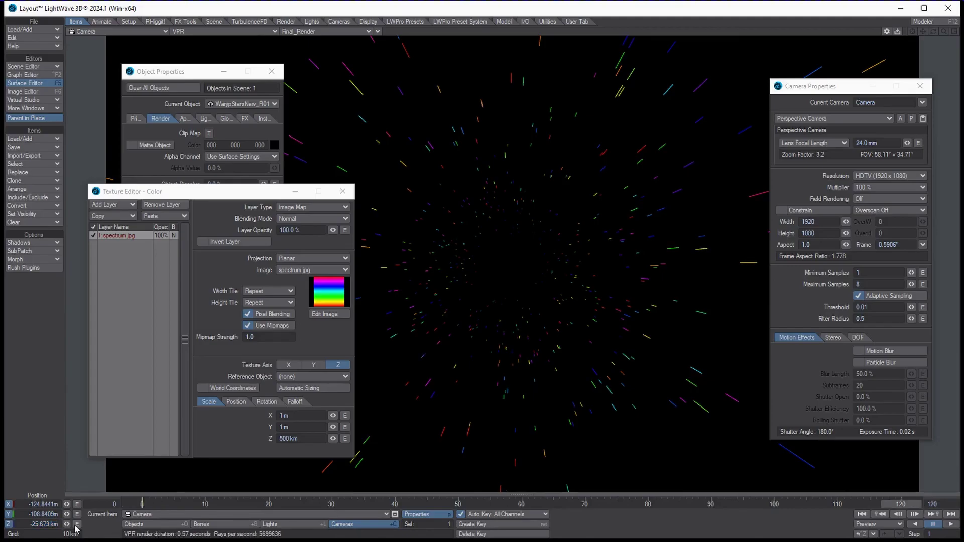
drag(31, 524, 119, 526)
key(ctrl+c)
key(Return)
key(Return)
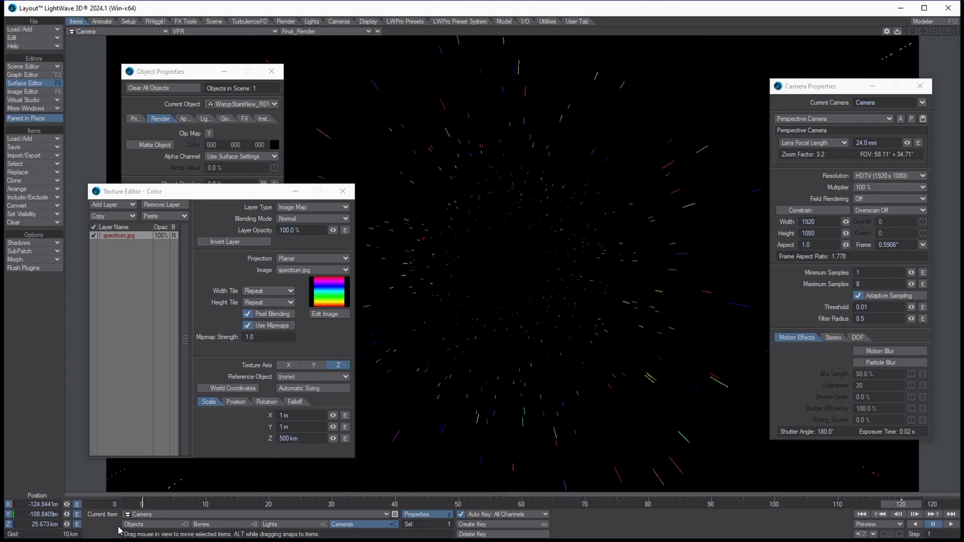
Scrub through the camera move and enable World Coordinates for the spectrum.jpg texture layer.
drag(891, 505, 132, 508)
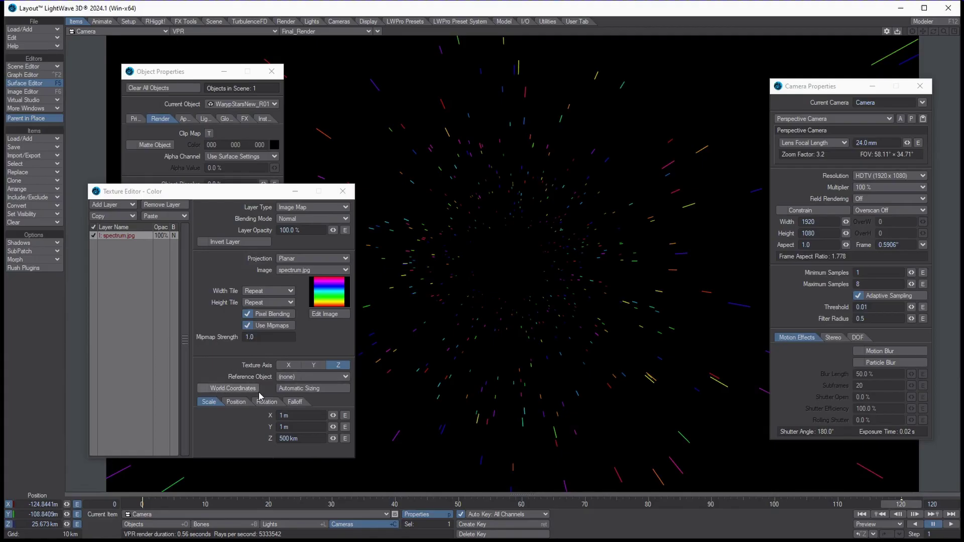
click(229, 389)
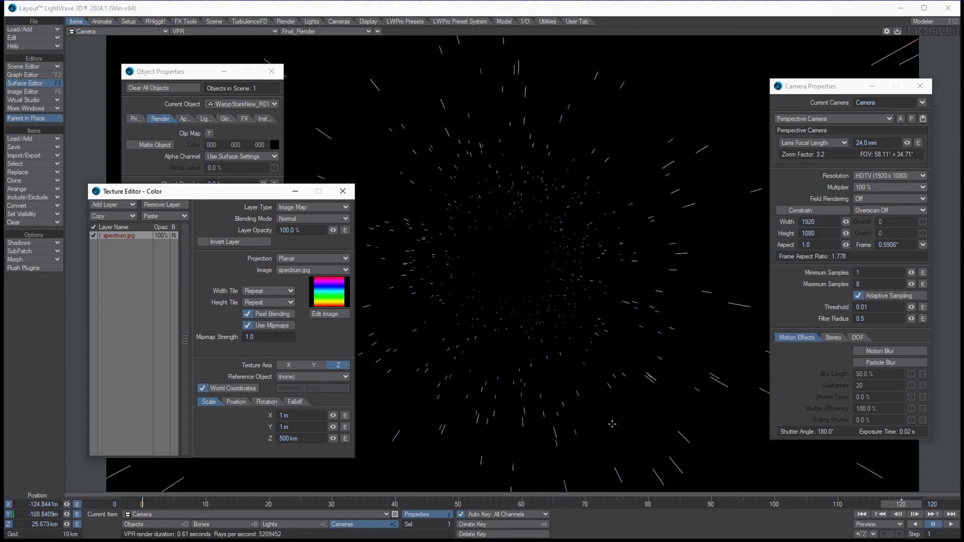
Move the WarypStarsNew_R01 object to Z -25.673 km at frame 120 and create a motion key there.
click(161, 524)
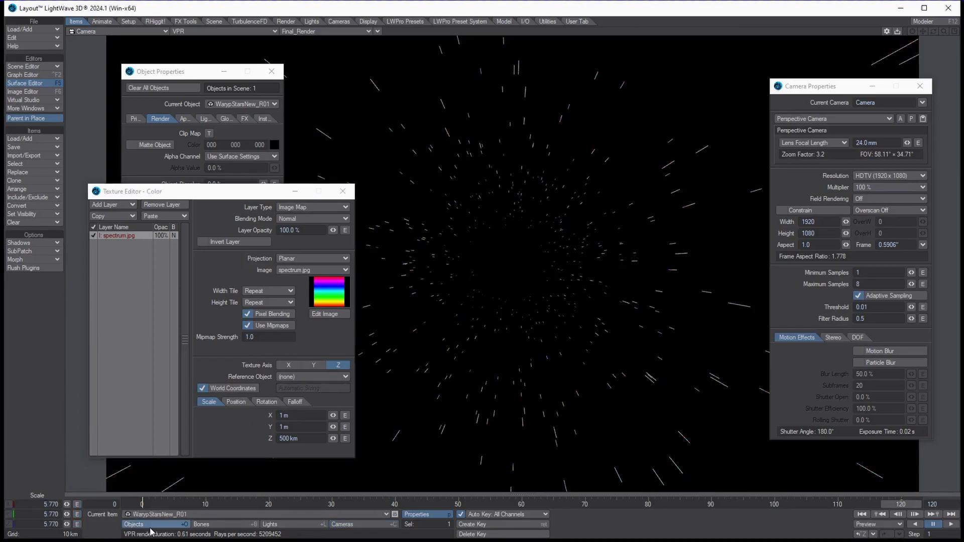
key(t)
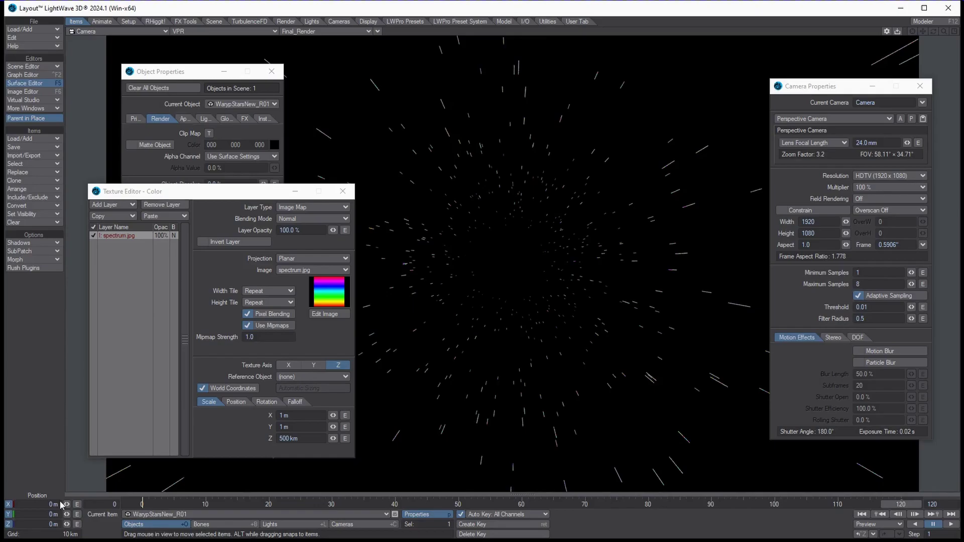
click(40, 525)
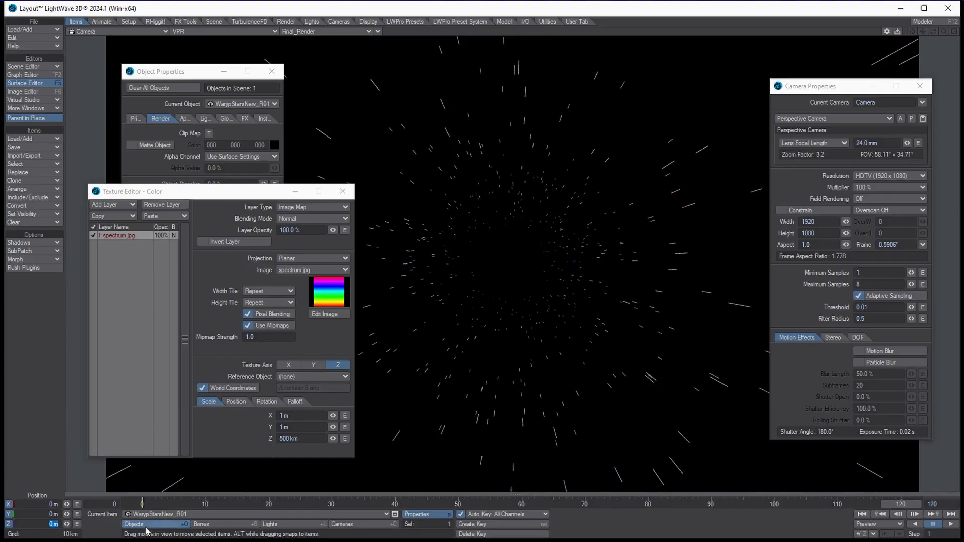
key(ctrl+v)
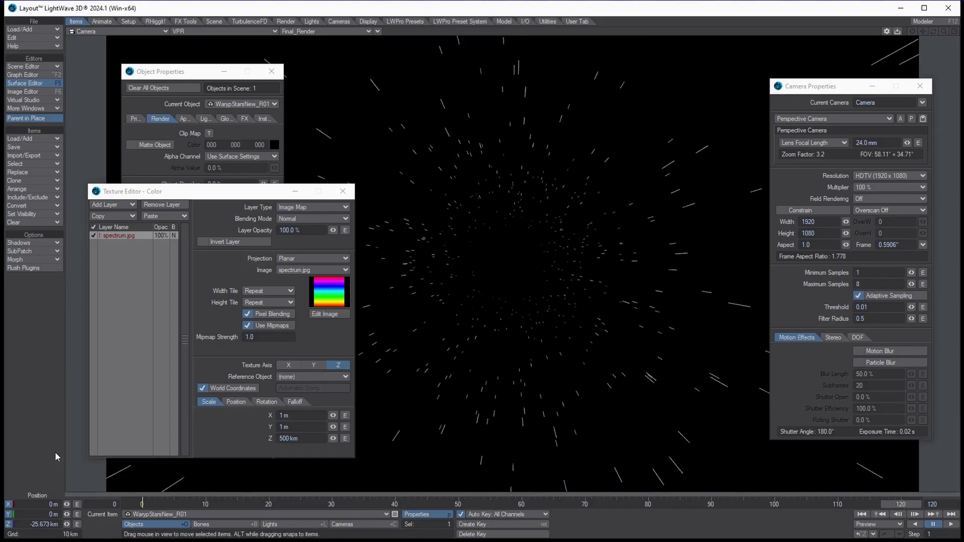
key(Return)
key(Return)
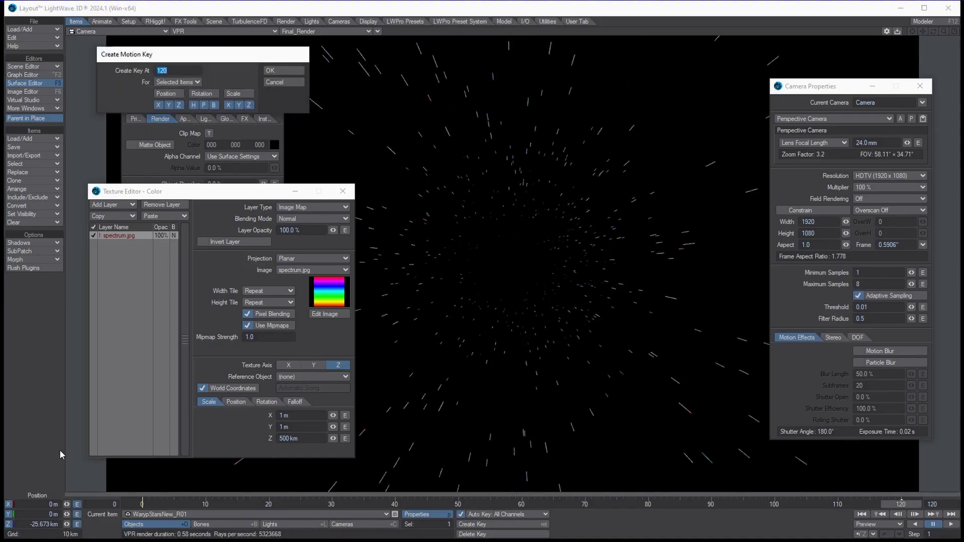
click(286, 70)
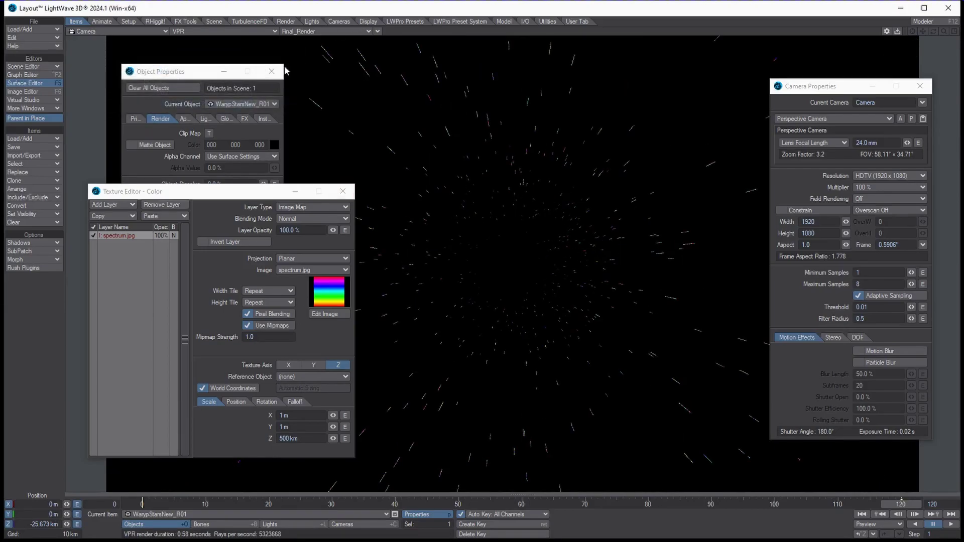
mouse_move(882, 507)
mouse_down()
mouse_move(143, 504)
mouse_move(902, 505)
mouse_up()
Set the spectrum.jpg texture's Z scale to 25 km and scrub back to frame 0 to check the streak colors.
click(312, 437)
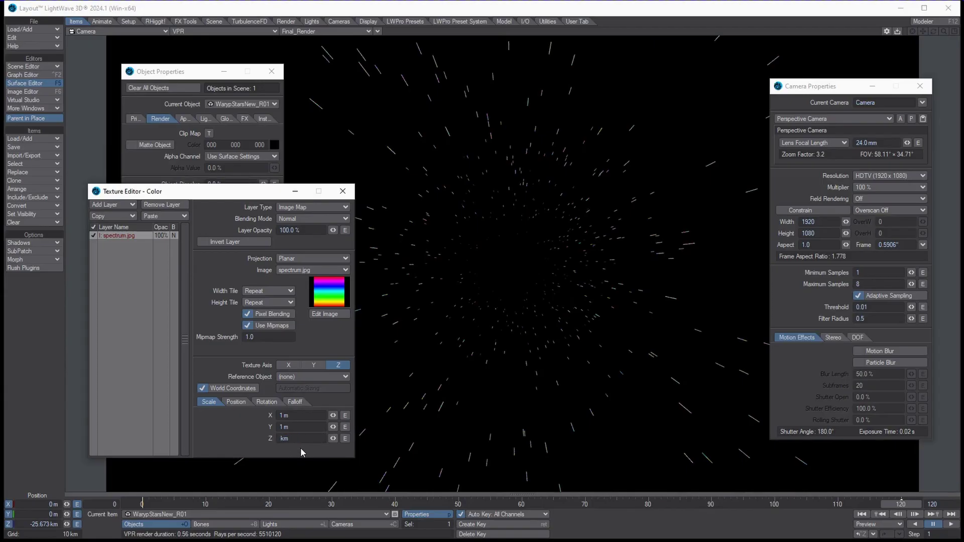
key(Return)
click(899, 513)
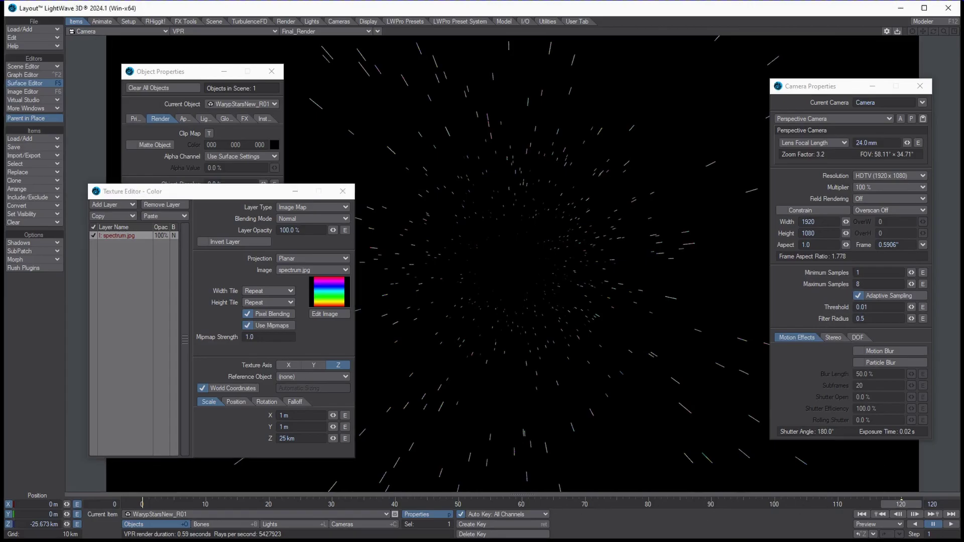
drag(907, 503, 150, 504)
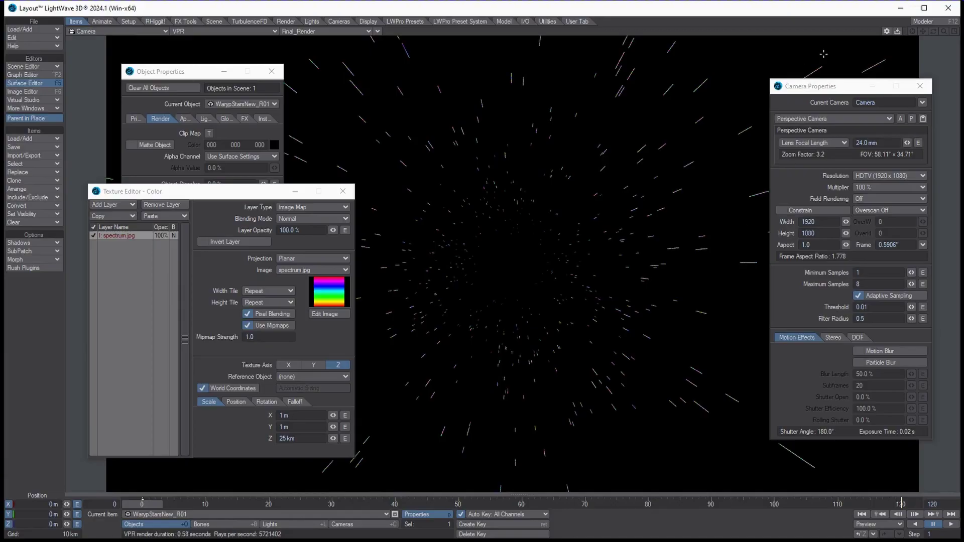
Move the camera properties aside, set the texture's Z scale to 10 km and scrub to frame 28.
drag(817, 86, 870, 46)
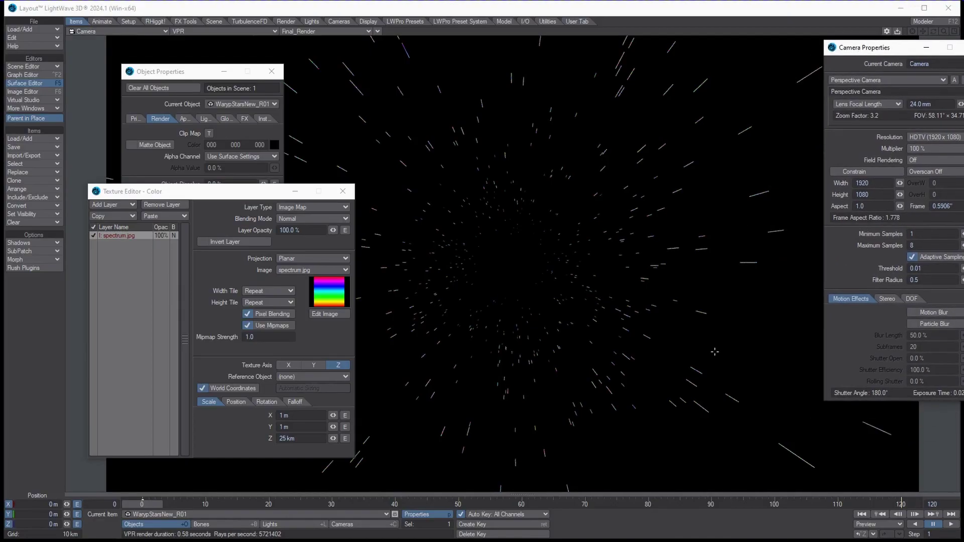
click(283, 438)
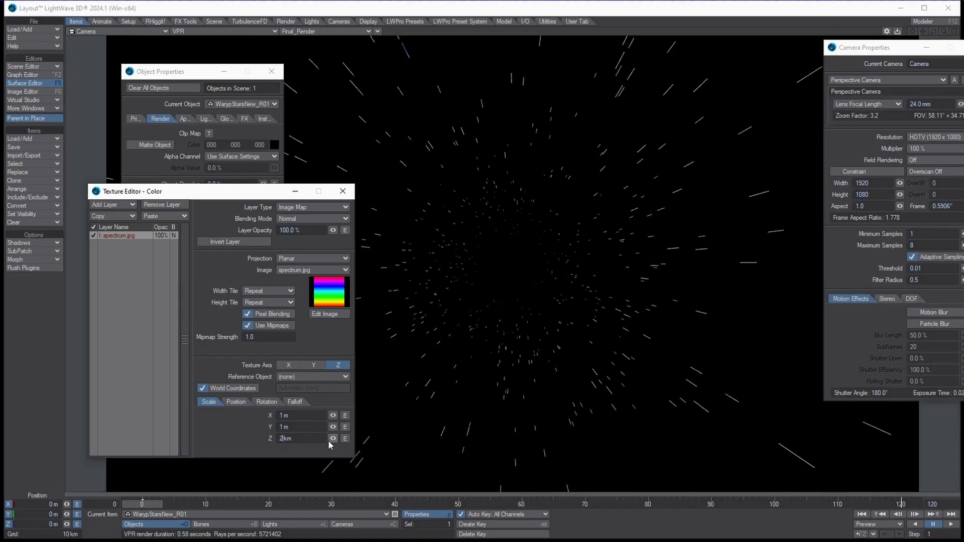
text(15)
text(10)
key(Return)
drag(144, 505, 320, 506)
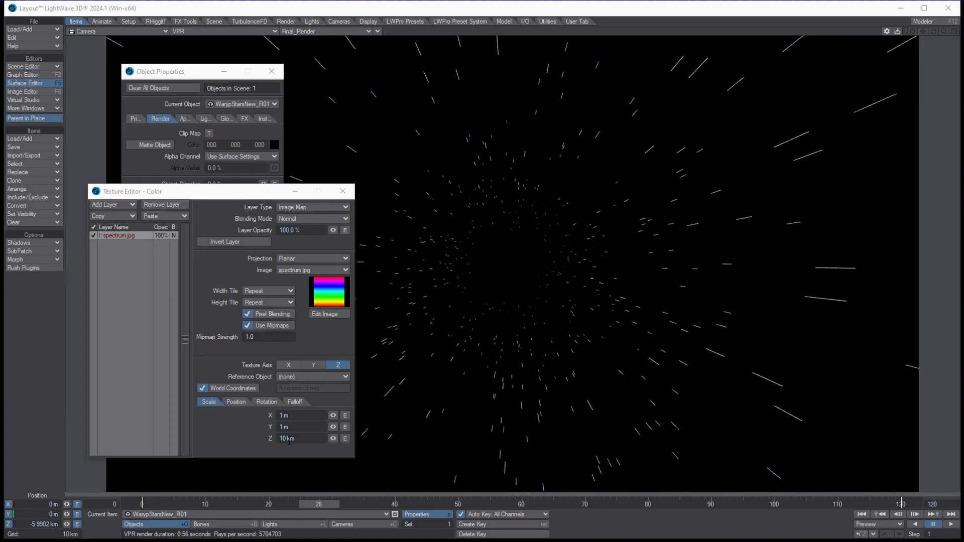
Set the spectrum.jpg texture's Z scale to 5 km and scrub the timeline to check the streak colors.
double_click(286, 439)
text(5)
key(Return)
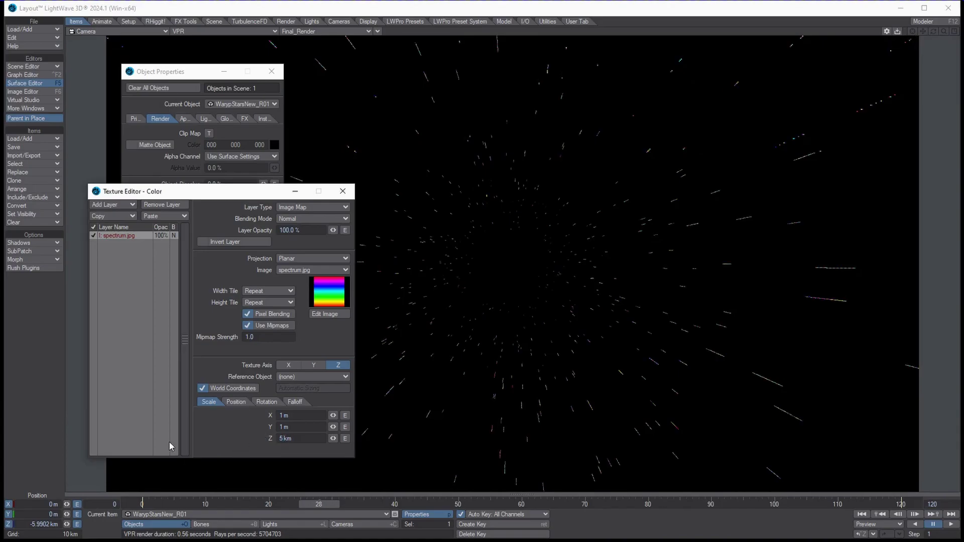
drag(320, 505, 452, 505)
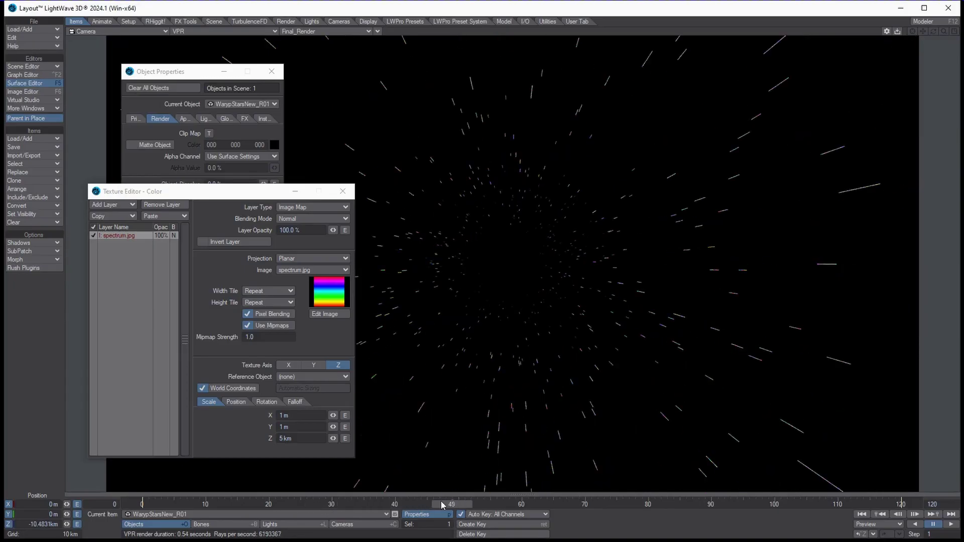
drag(449, 504, 269, 504)
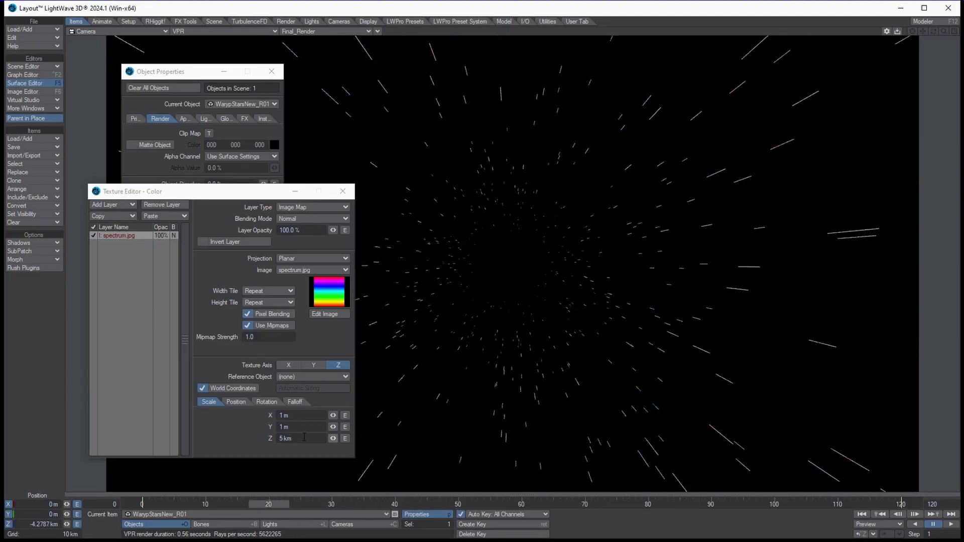
Try Z scales of 2 km and 1.5 for the spectrum.jpg texture.
click(287, 439)
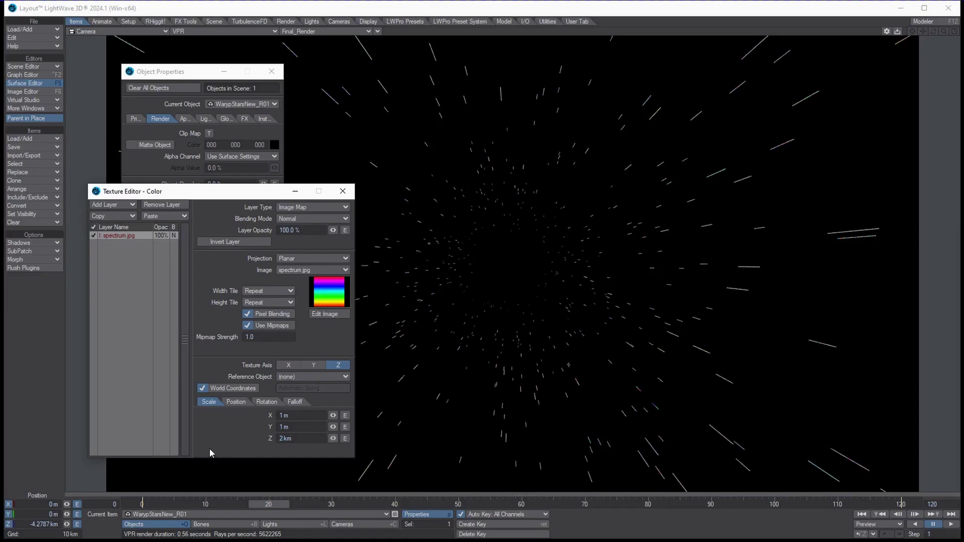
click(307, 439)
text(1)
text(1.5)
key(Return)
Reduce the spectrum.jpg texture's Z scale to 1.73 m.
drag(302, 439, 156, 441)
text(1)
key(Return)
drag(333, 440, 332, 440)
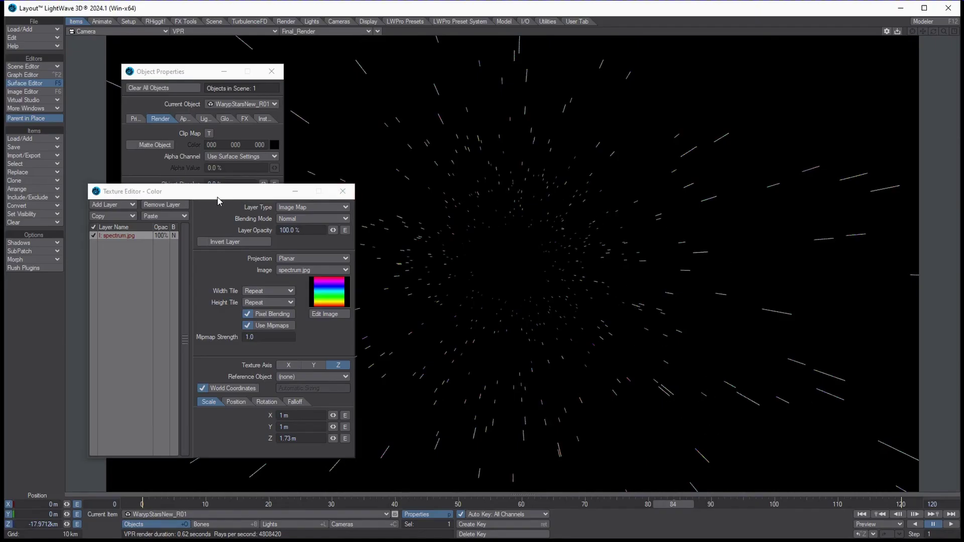
Look through the WarypStarsNew_R01 object's property pages for the line thickness setting.
click(426, 514)
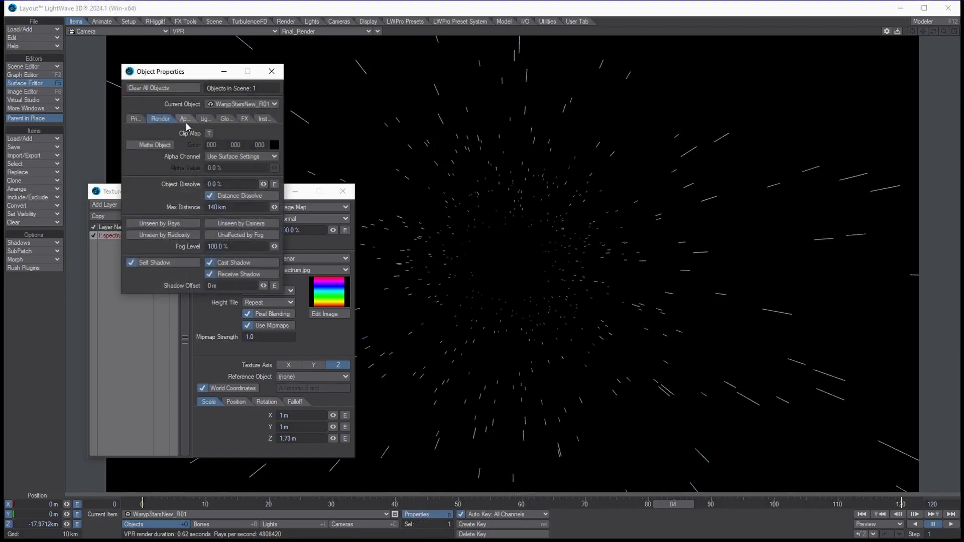
click(185, 122)
click(136, 120)
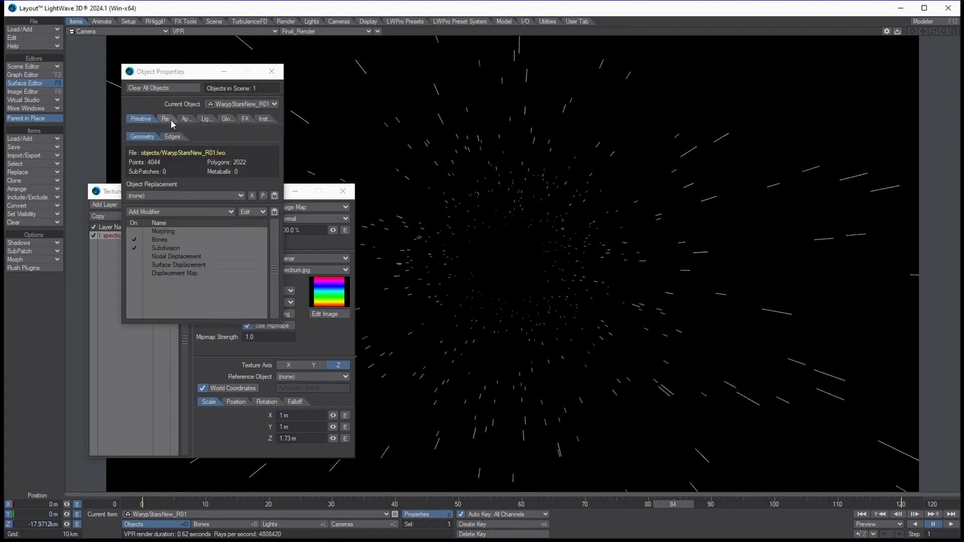
click(169, 120)
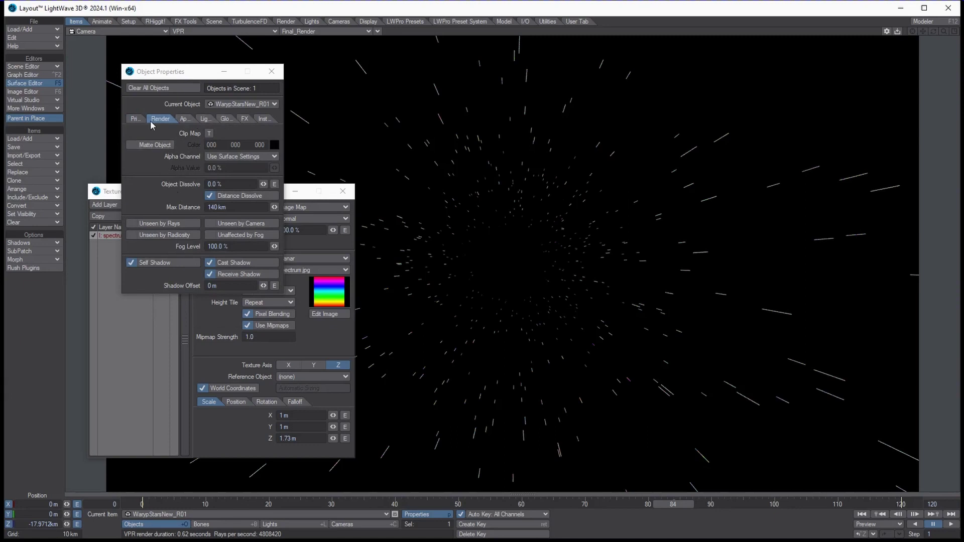
click(133, 119)
click(186, 122)
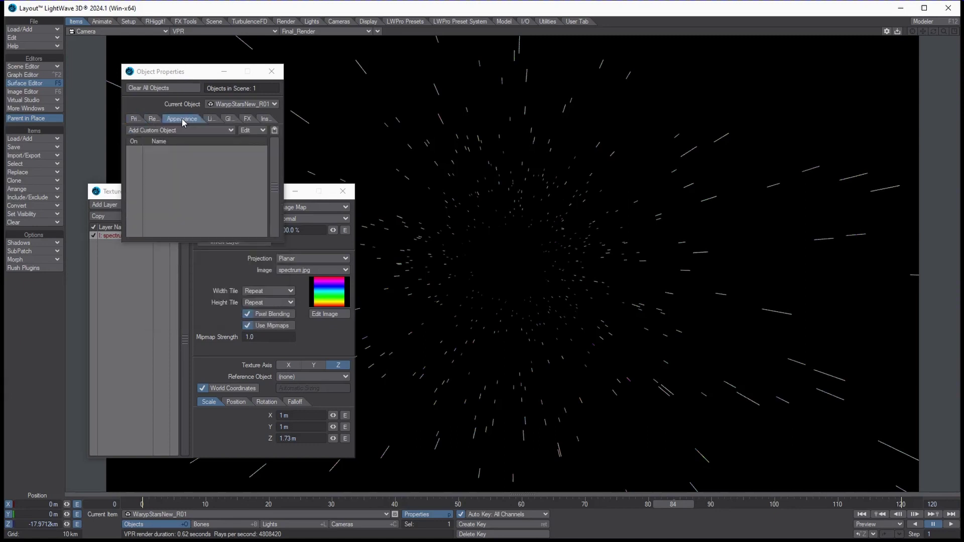
click(154, 120)
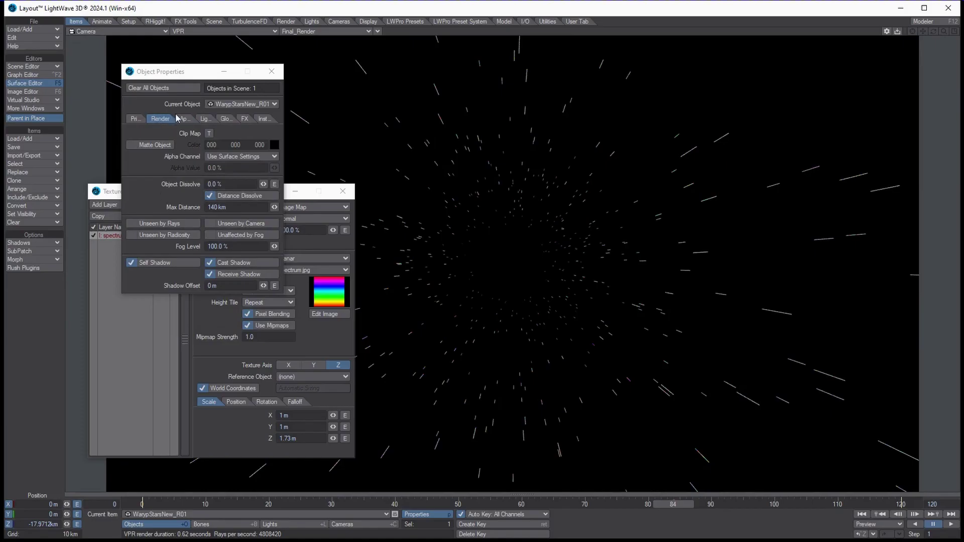
drag(188, 72, 202, 168)
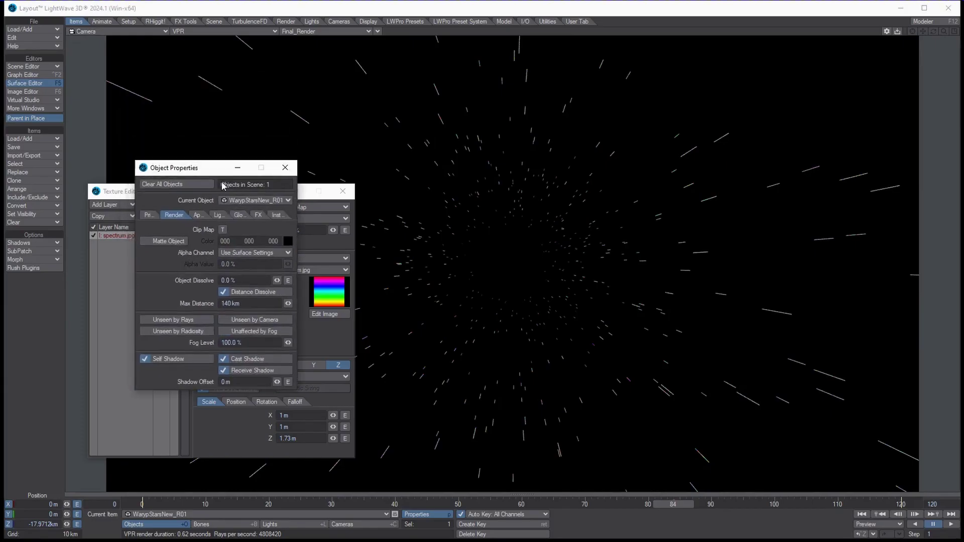
click(200, 216)
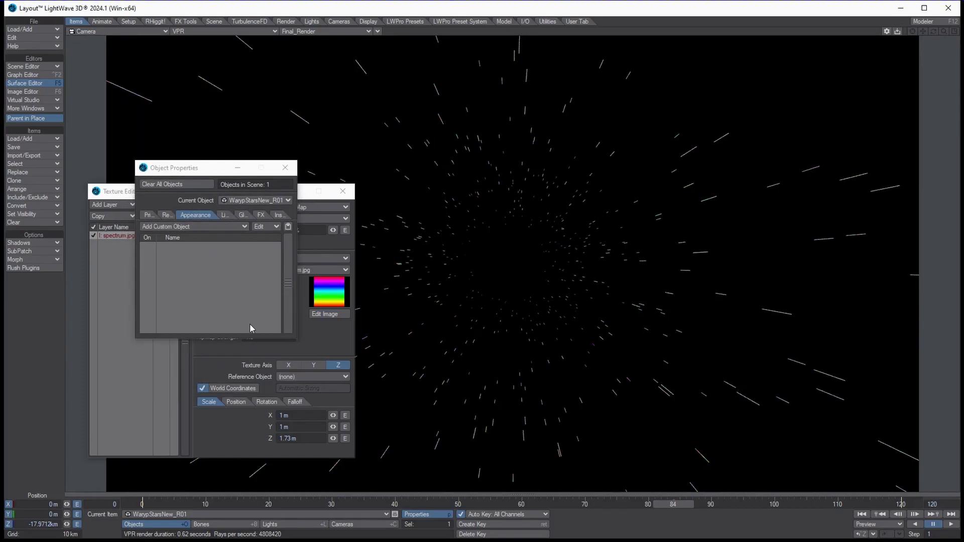
click(223, 215)
click(244, 215)
click(257, 215)
click(277, 216)
click(172, 216)
click(153, 217)
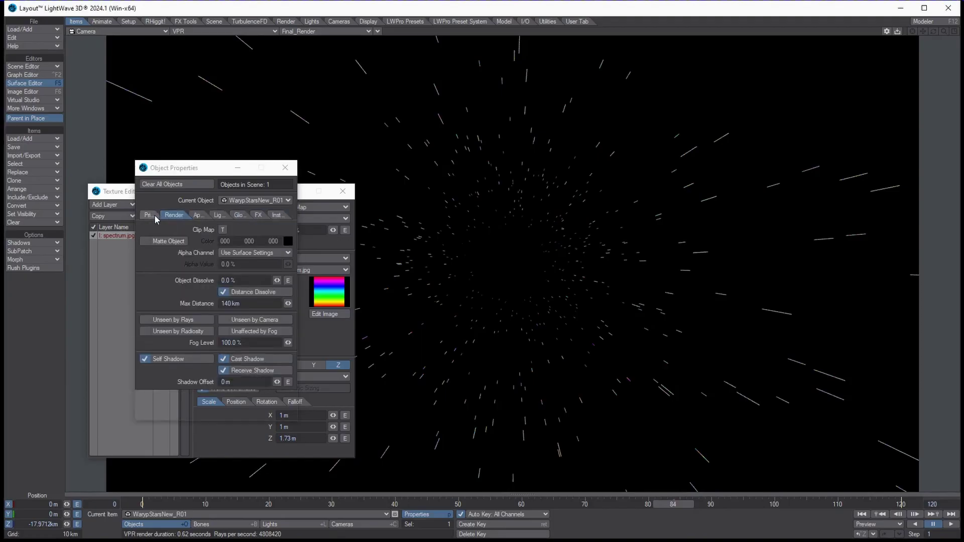
Set the star object's particle/line thickness to 2 pixels and move the object properties clear of the texture settings.
click(186, 232)
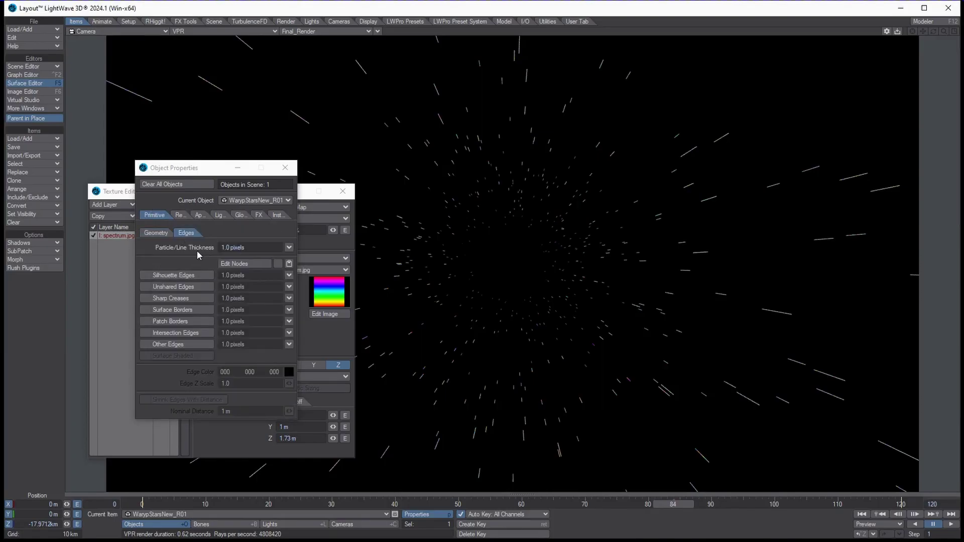
click(230, 251)
text(2)
key(Return)
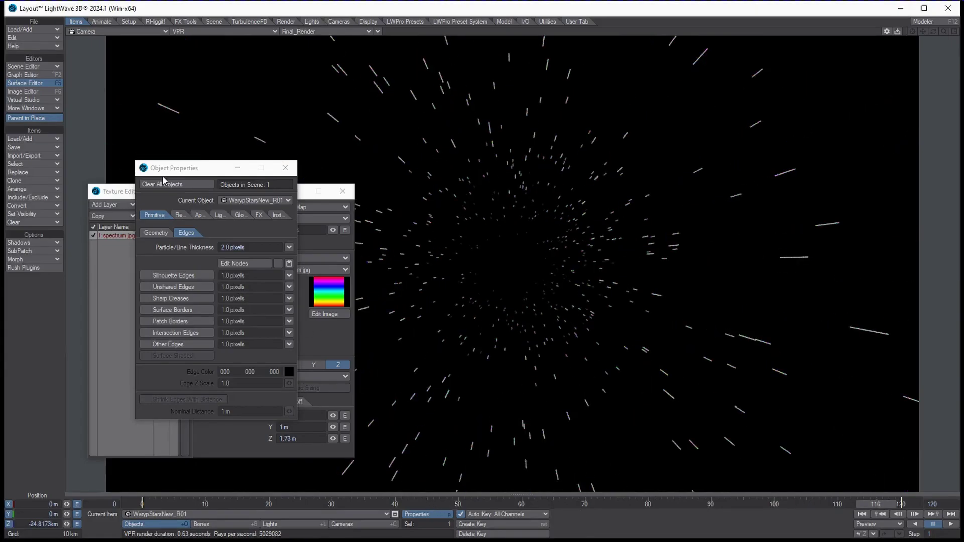
drag(175, 168, 627, 144)
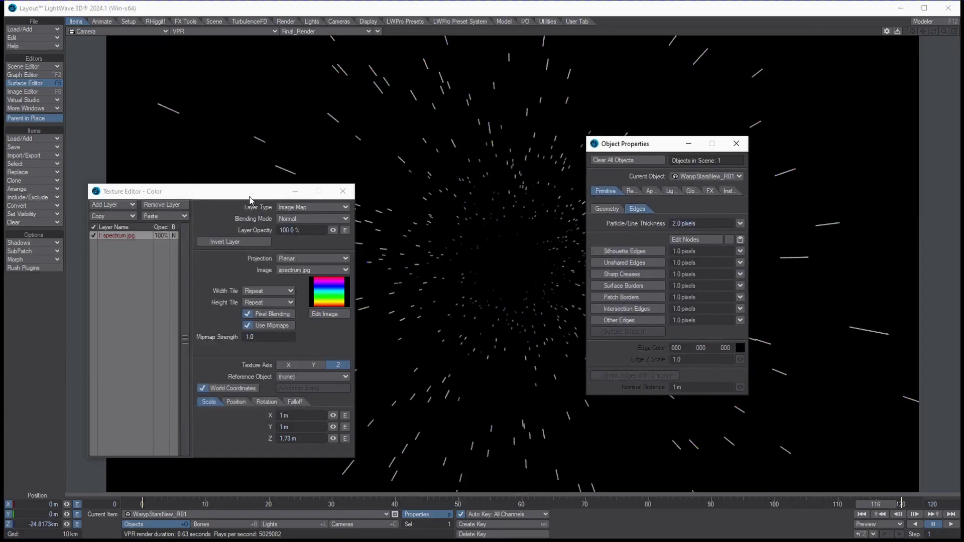
Close the color texture settings, open a texture for the Default surface's luminosity, and close the object properties.
click(342, 191)
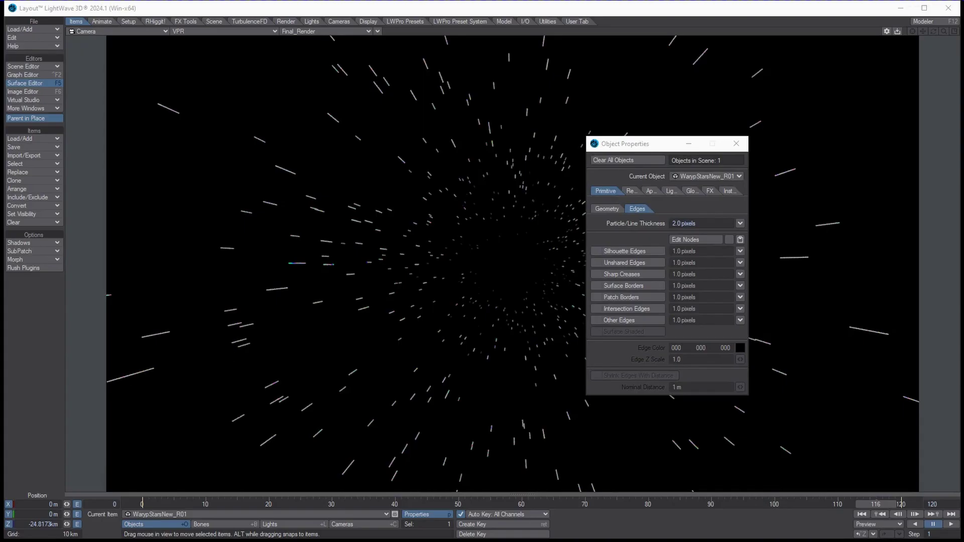
drag(0, 131, 284, 84)
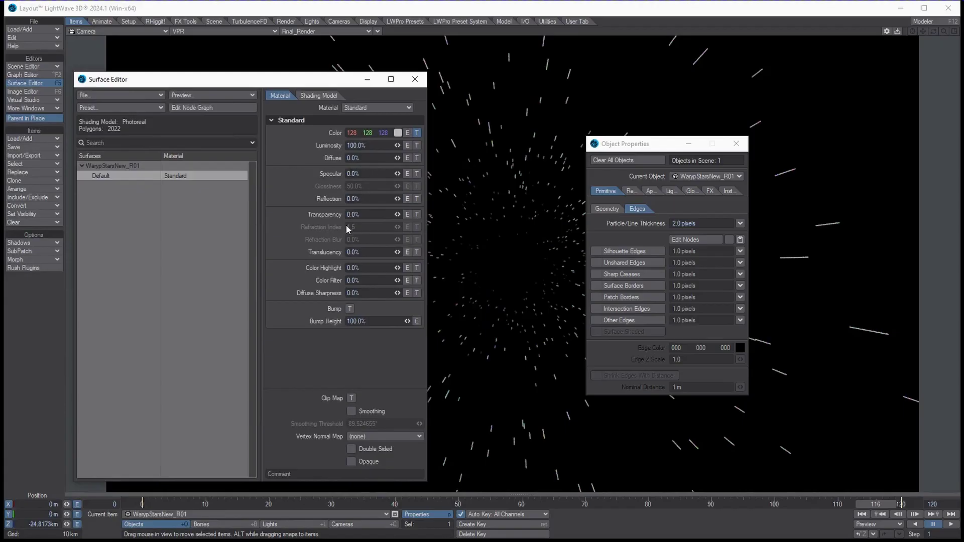
click(417, 146)
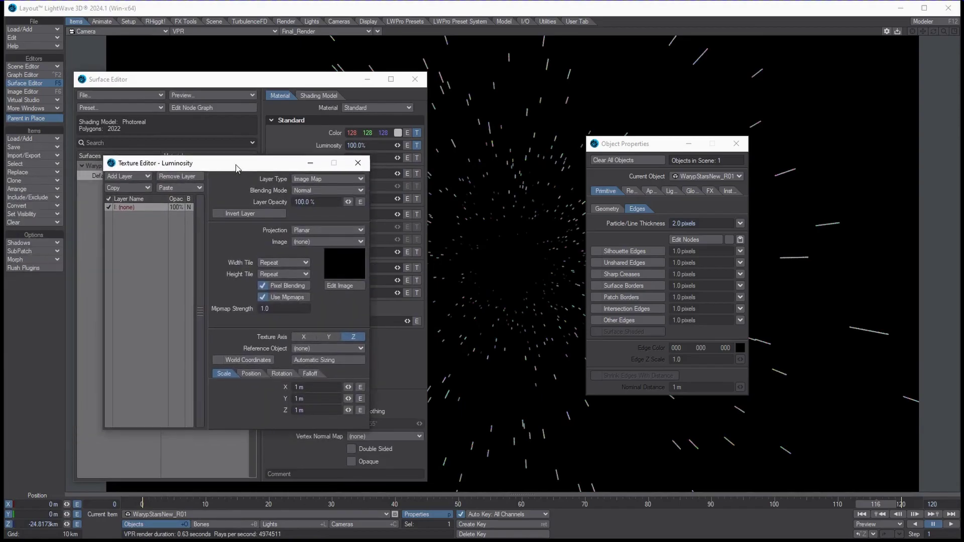
drag(663, 145, 768, 161)
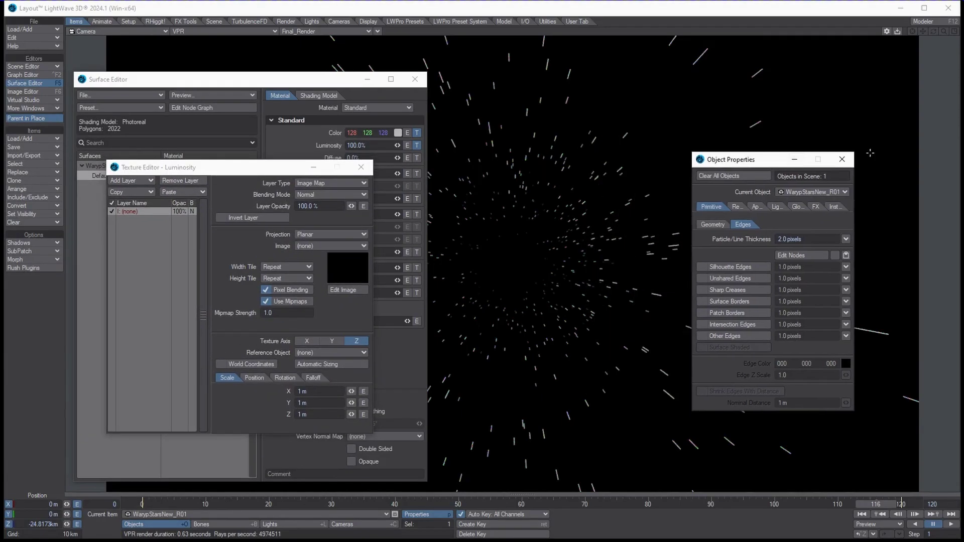
click(847, 159)
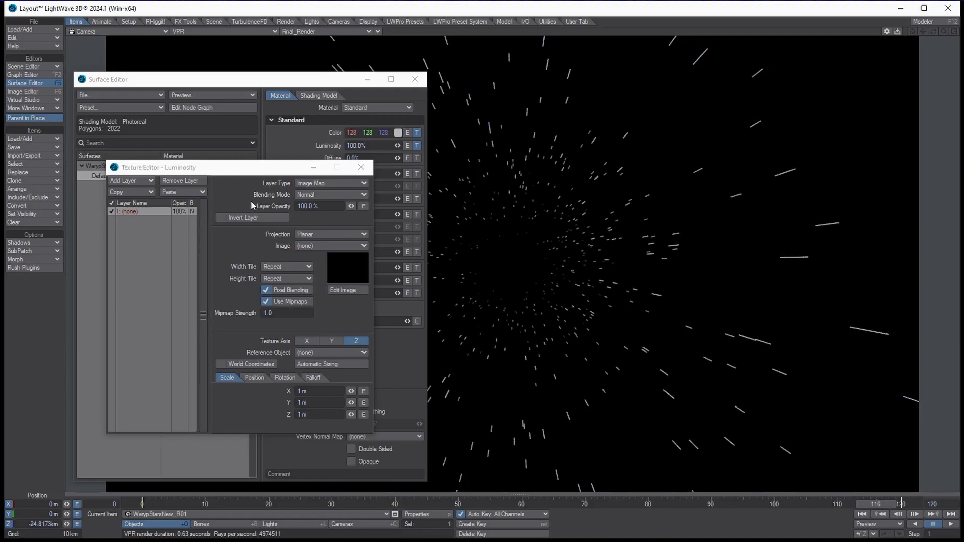
Change the luminosity texture layer to a gradient driven by Distance to Camera.
click(323, 183)
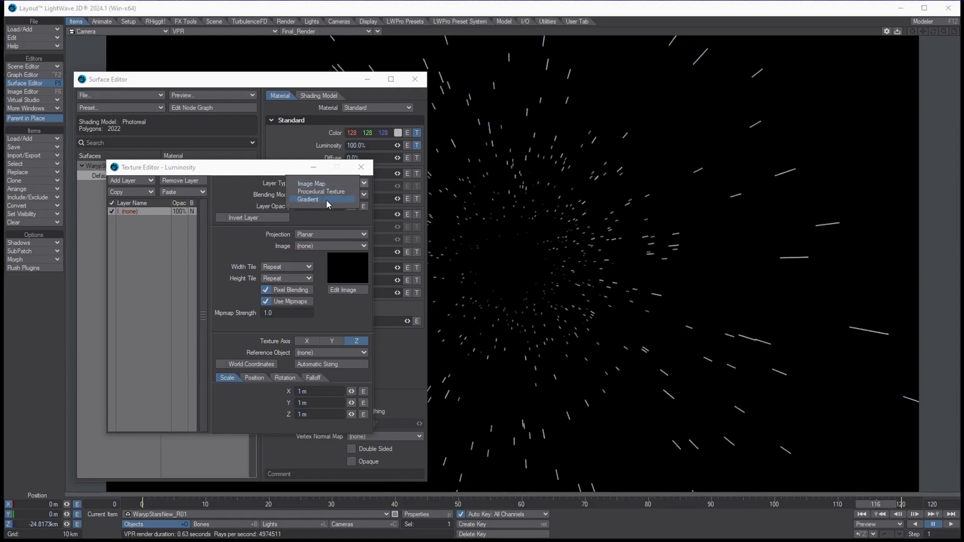
click(327, 200)
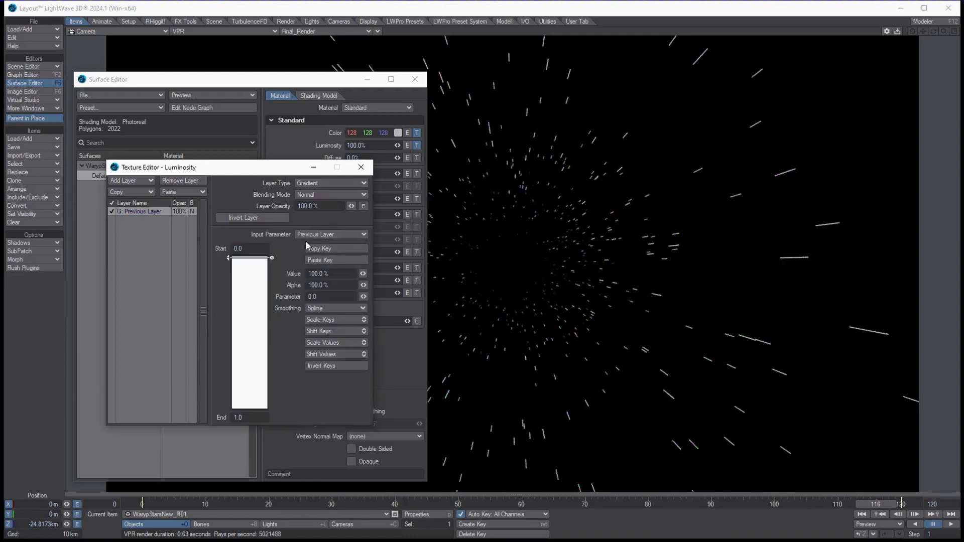
click(323, 235)
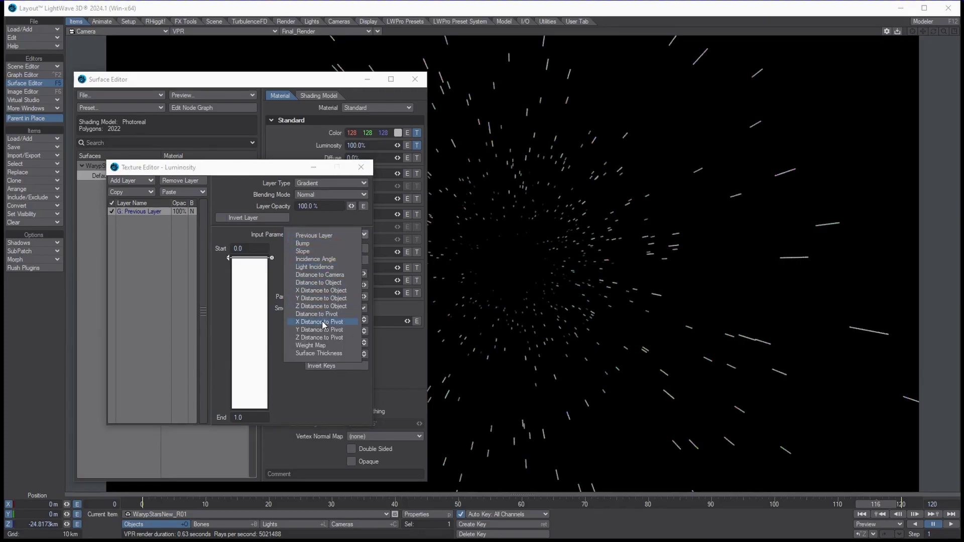
click(324, 275)
Place a key at the end of the luminosity gradient and set the gradient's end distance to 500 m.
drag(255, 318, 250, 453)
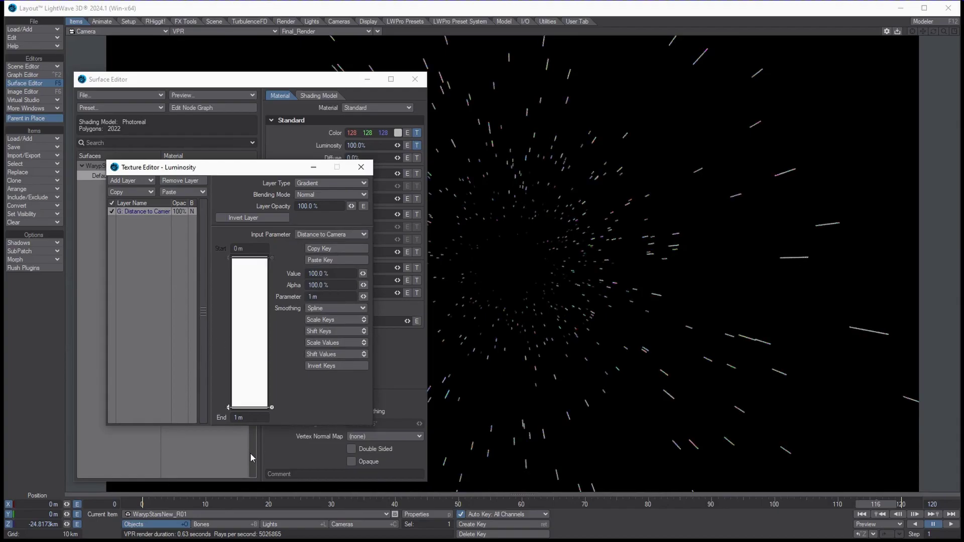
click(247, 418)
text(500)
key(Tab)
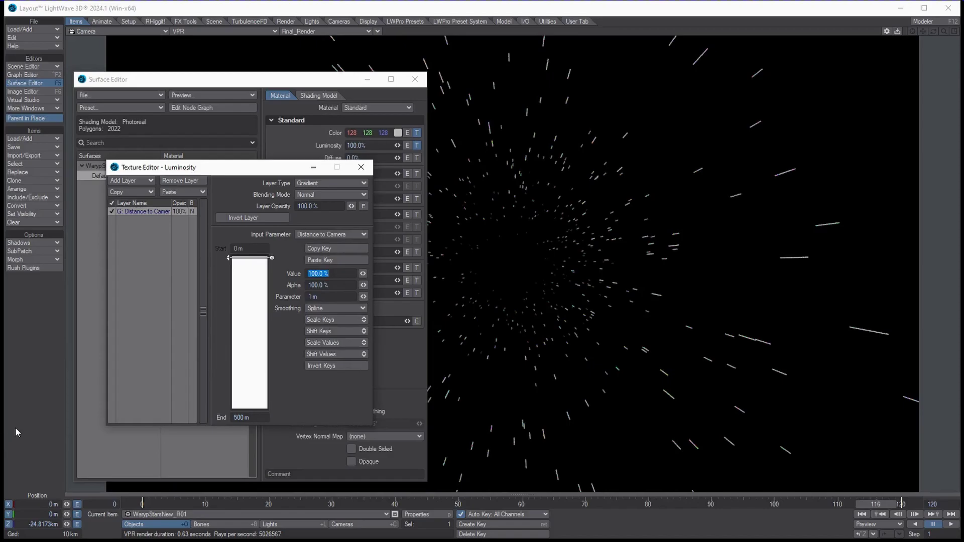
Place a key at 500 m on the luminosity gradient, set its value to 44%, and close the luminosity texture.
drag(229, 258, 230, 407)
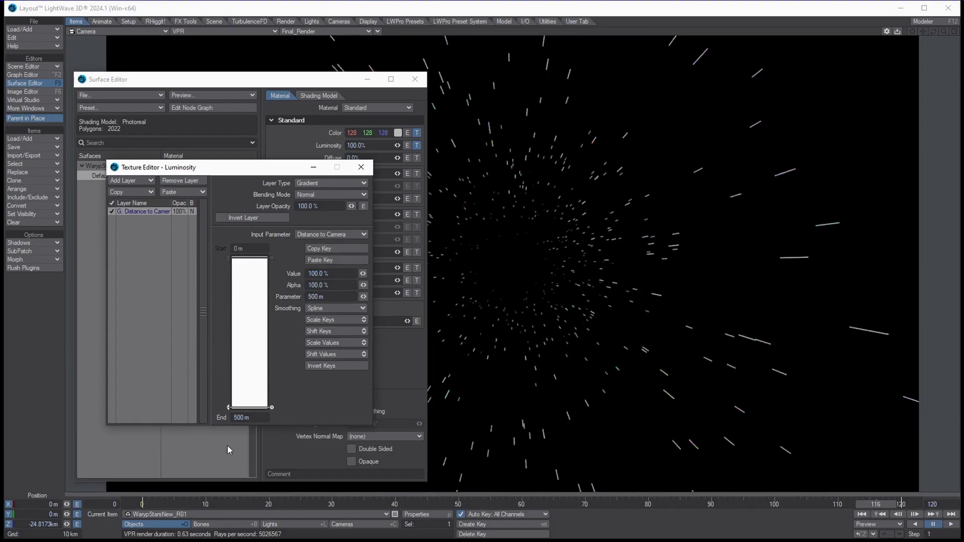
click(229, 261)
click(229, 407)
drag(362, 274, 365, 276)
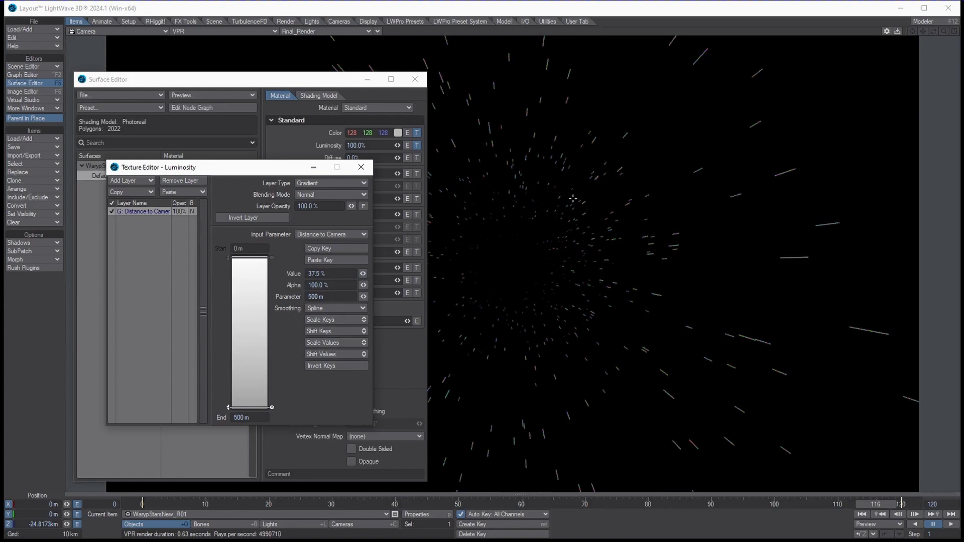
drag(363, 273, 365, 273)
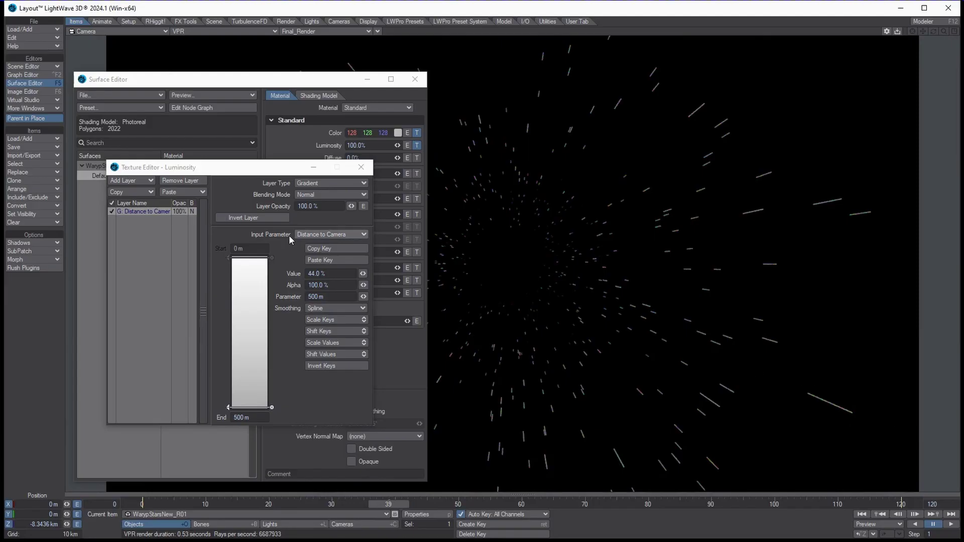
drag(283, 171, 298, 171)
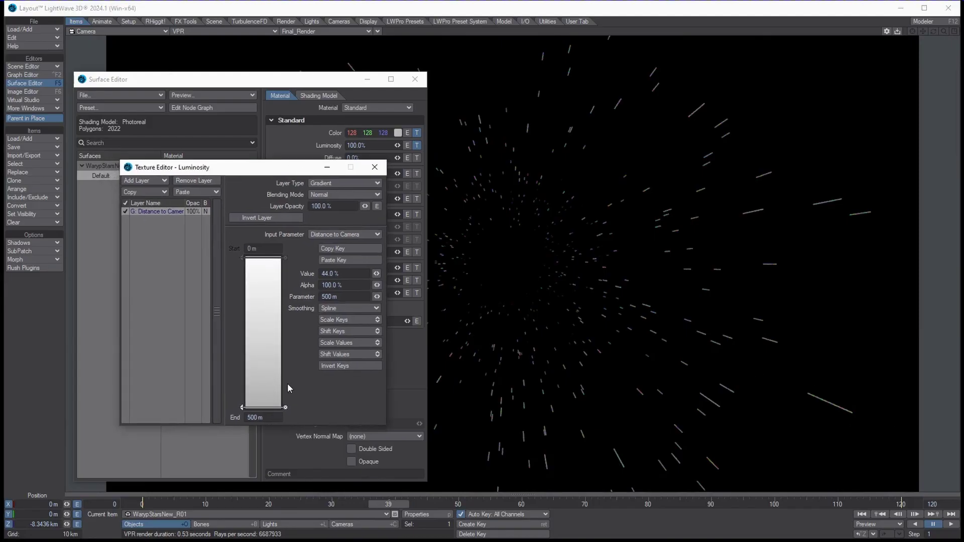
click(373, 167)
Add a Turbulence procedural layer above spectrum.jpg in the surface's color texture, with a Z scale of 1 km.
click(398, 134)
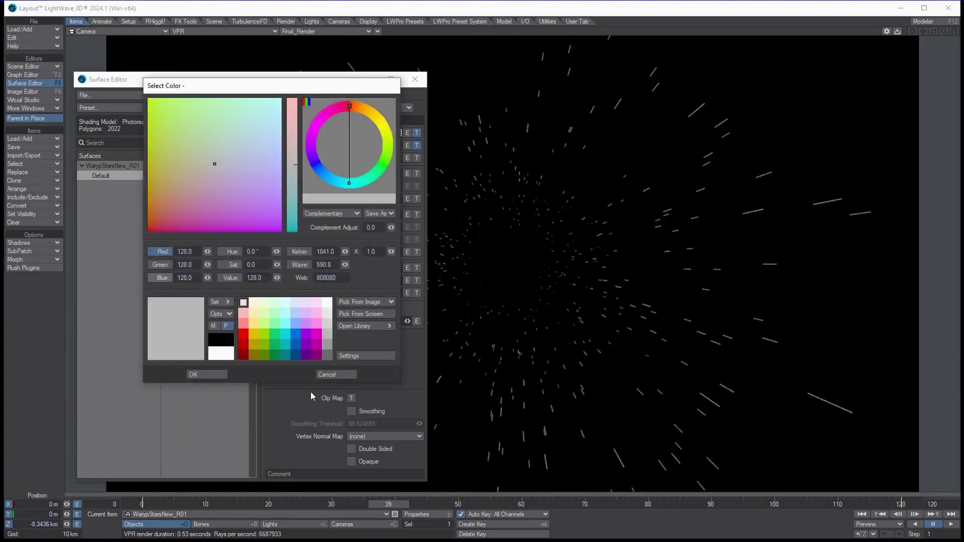
click(334, 374)
click(416, 133)
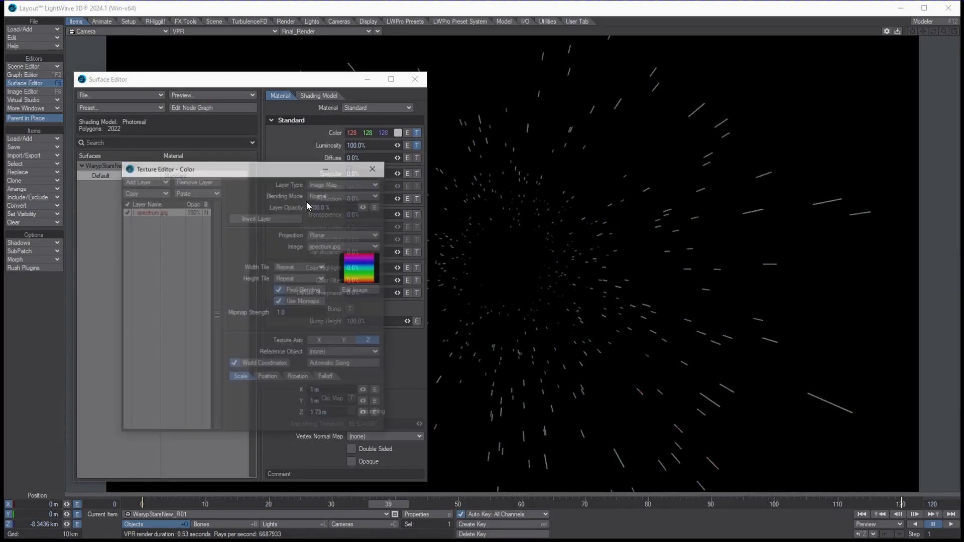
click(151, 182)
click(145, 196)
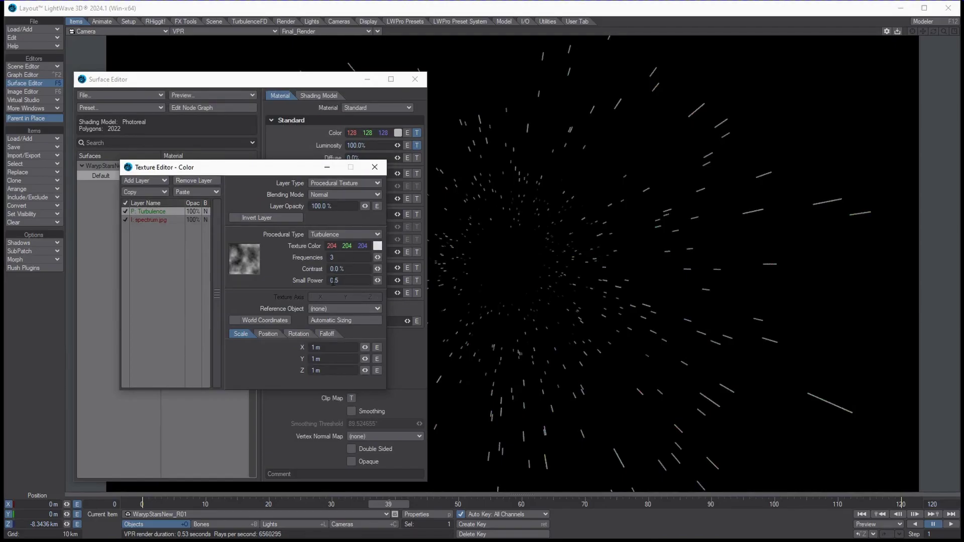
click(341, 370)
Set the Turbulence layer's texture color to orange (204, 137, 71) and its contrast to 39%.
click(378, 246)
click(184, 159)
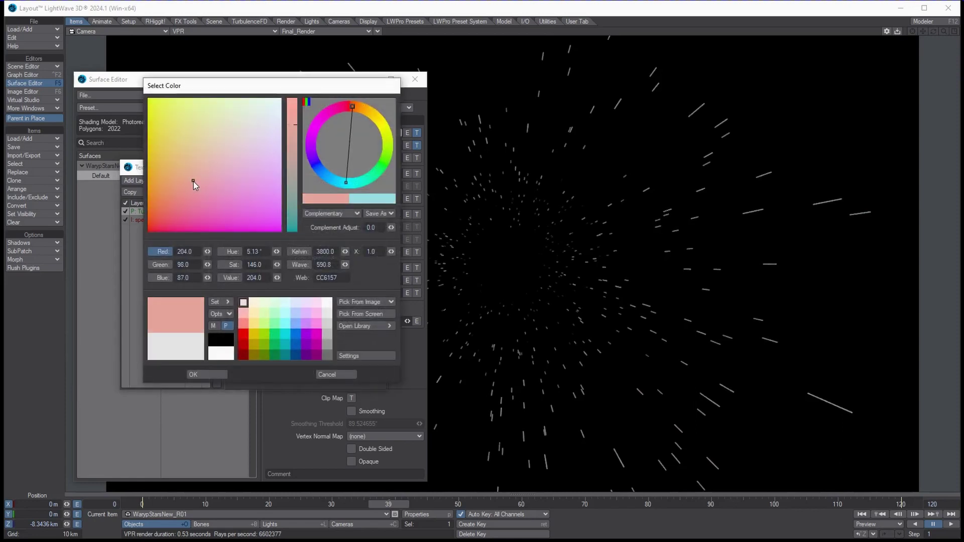
click(221, 375)
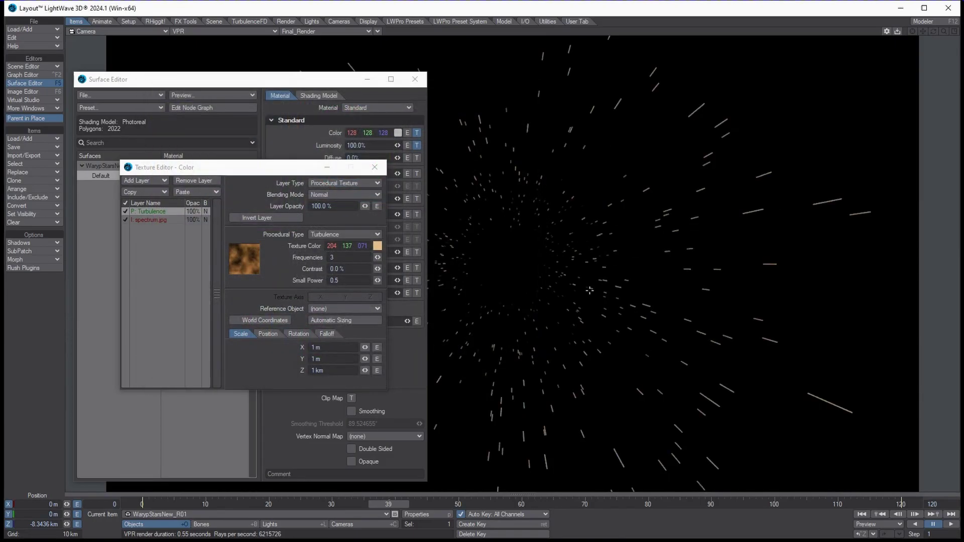
drag(378, 269, 407, 280)
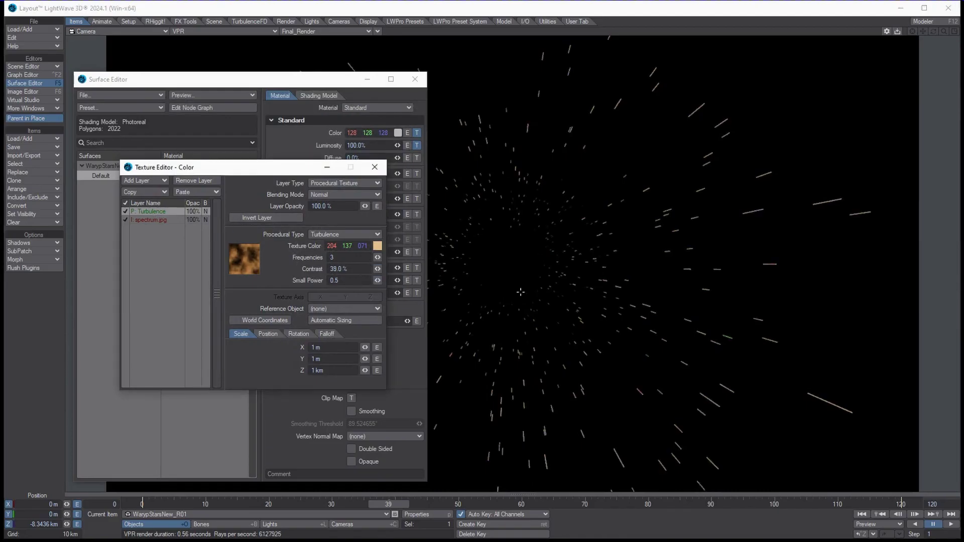
Move the surface settings out of view and reposition the color texture settings to uncover the star render.
drag(345, 166, 271, 274)
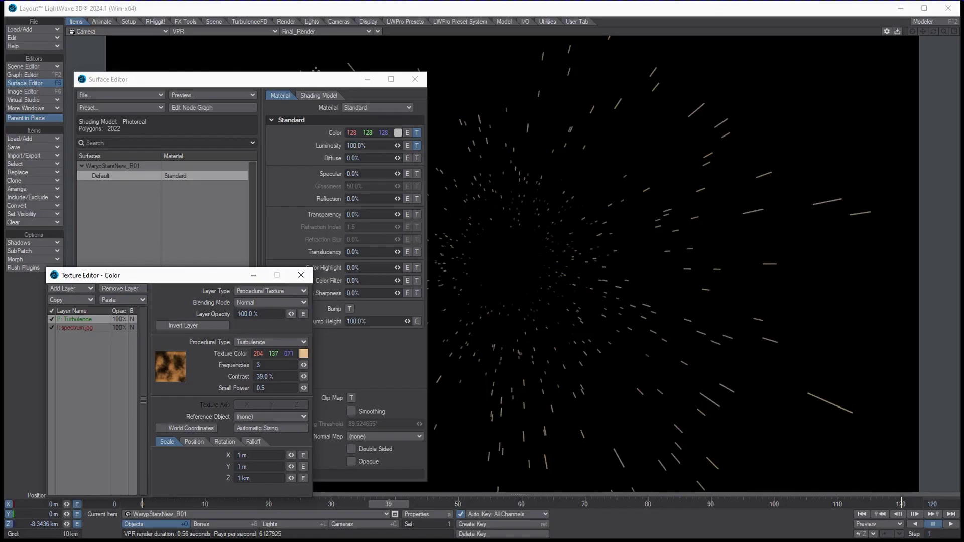
drag(303, 84, 0, 83)
drag(198, 275, 226, 223)
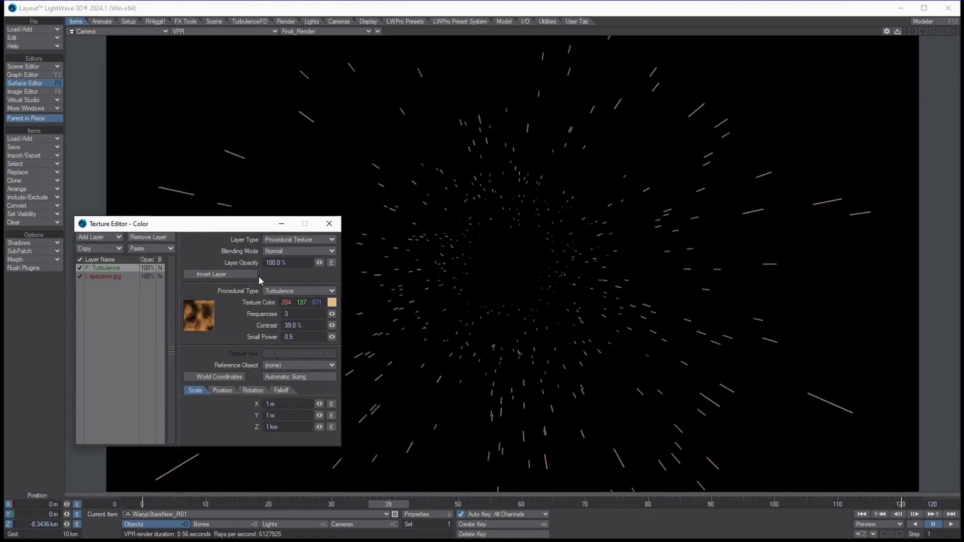
Set the Turbulence layer's blending mode to Additive, close the color texture settings, and check the stars at frame 67.
click(319, 251)
click(302, 260)
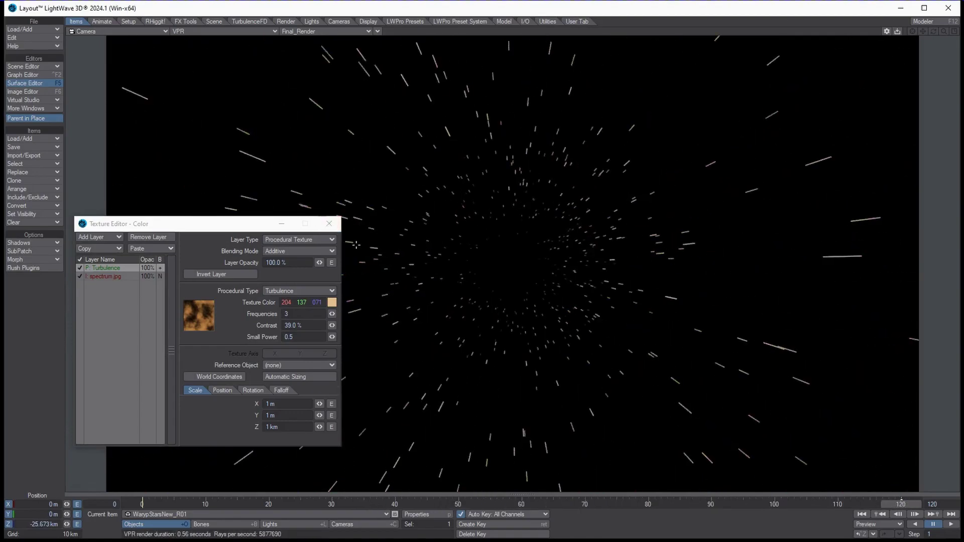
click(328, 224)
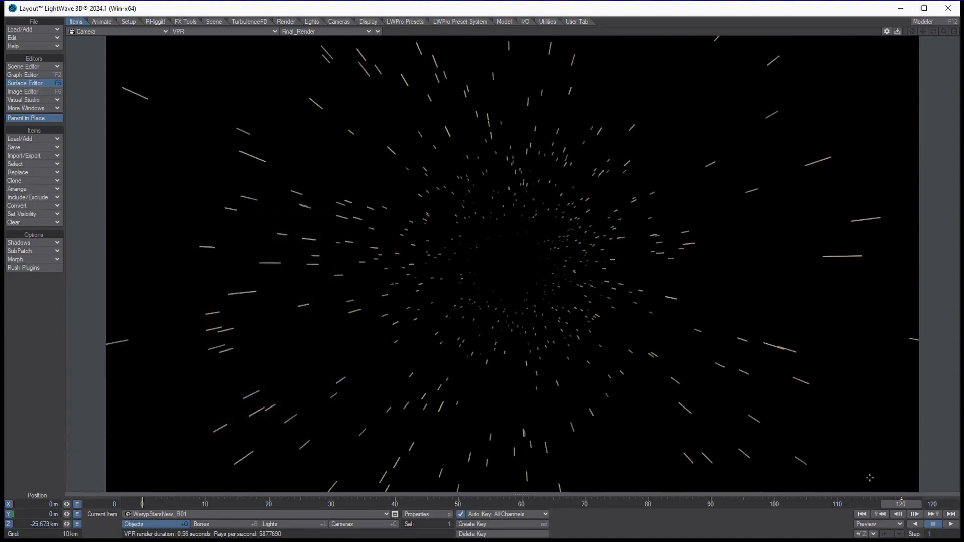
drag(886, 500, 552, 502)
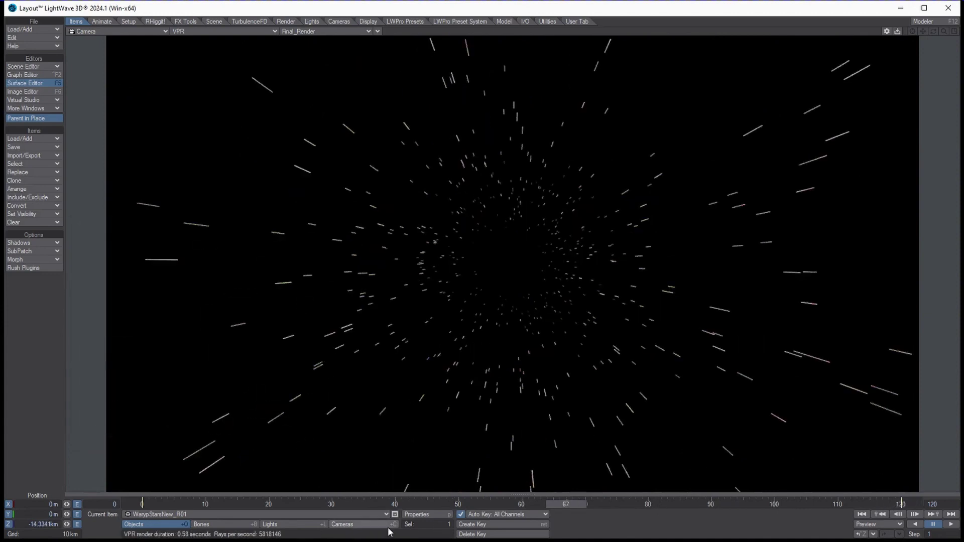
Set the camera's minimum samples to 4 and enable motion blur.
click(415, 518)
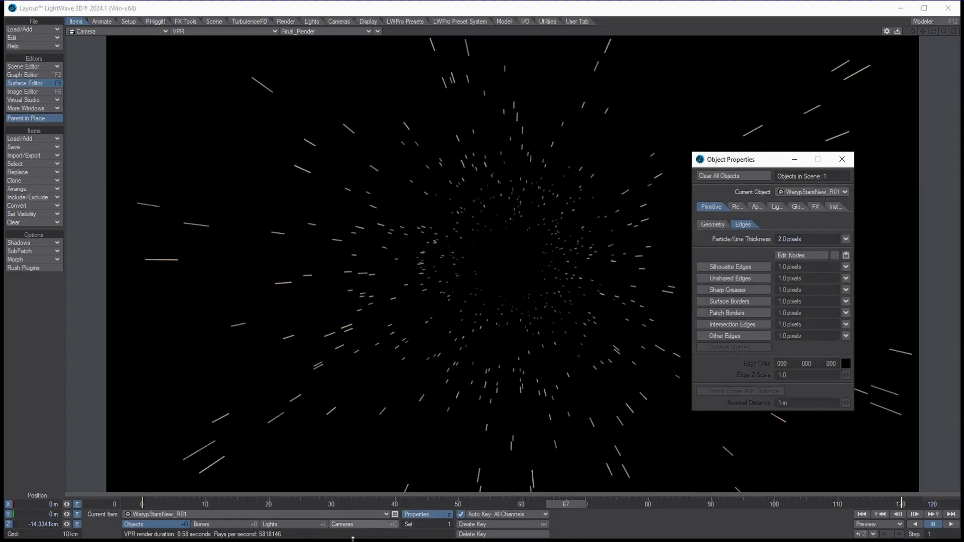
click(382, 524)
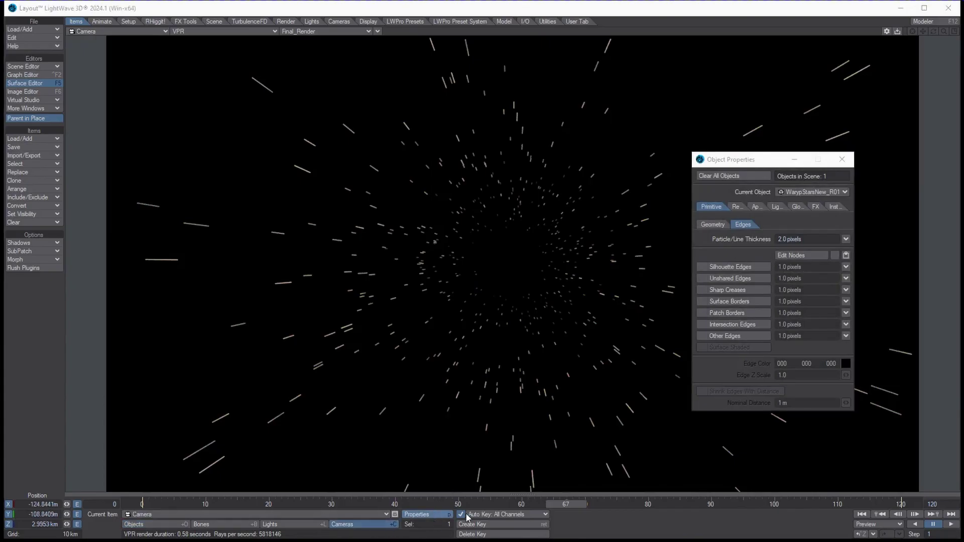
click(417, 514)
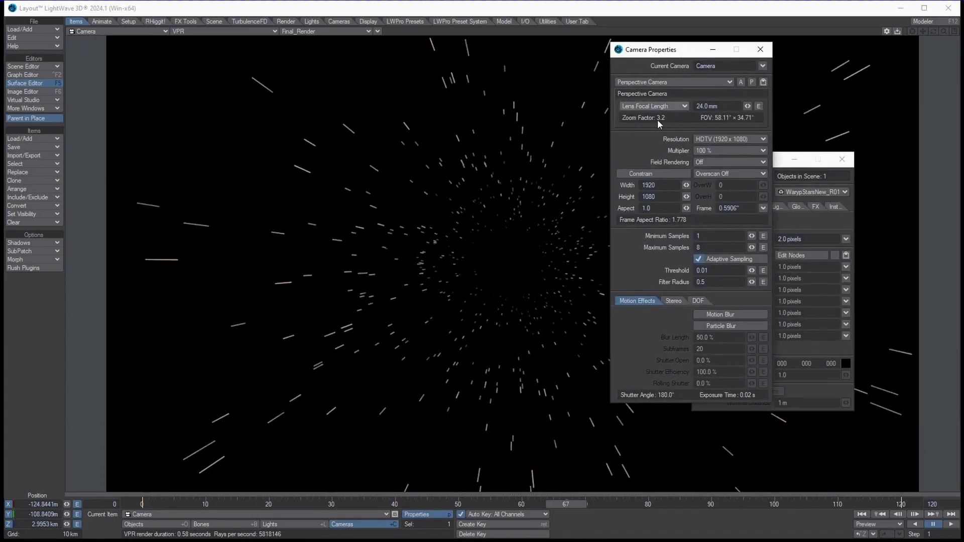
drag(717, 238, 479, 262)
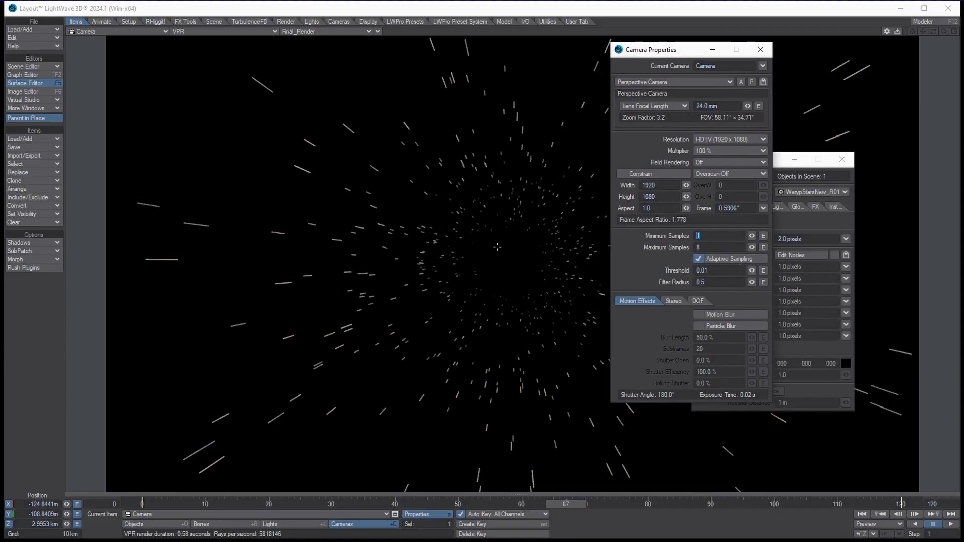
text(4)
key(Tab)
click(560, 503)
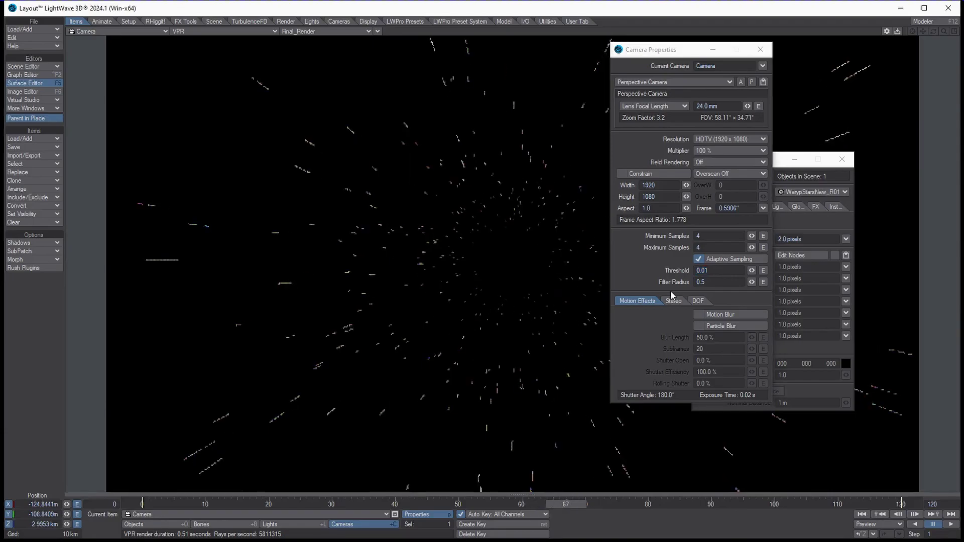
click(697, 314)
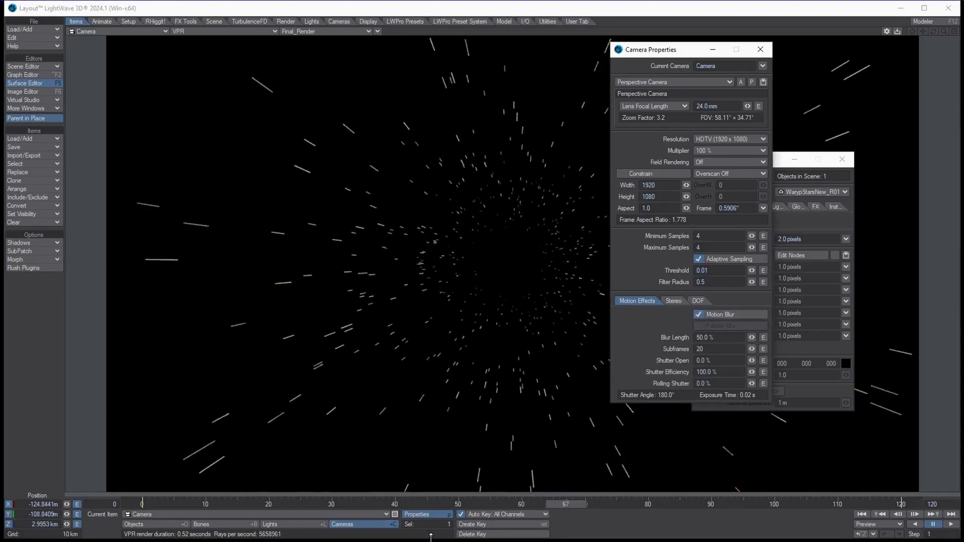
Test-render frame 89 with the camera's motion blur settings and continue to the finished image.
drag(569, 502, 707, 503)
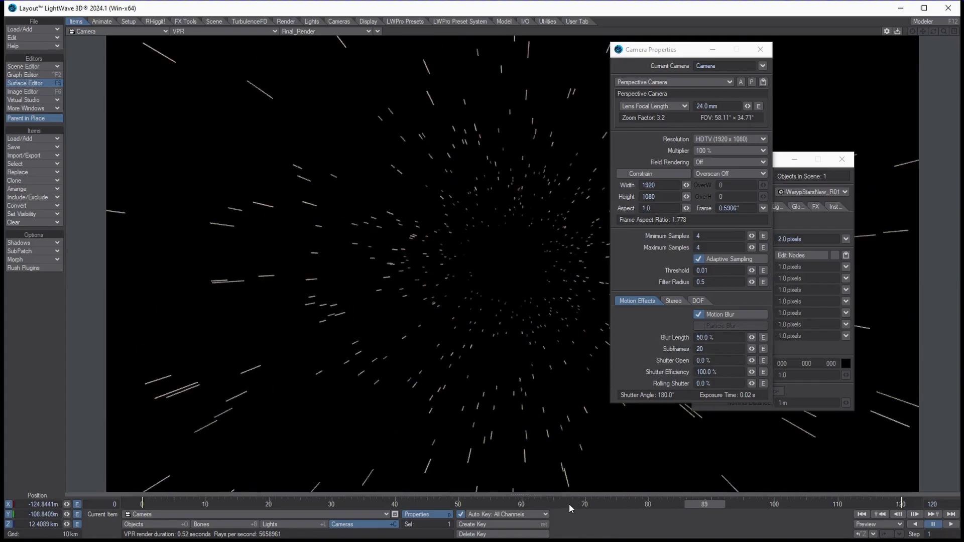
key(F9)
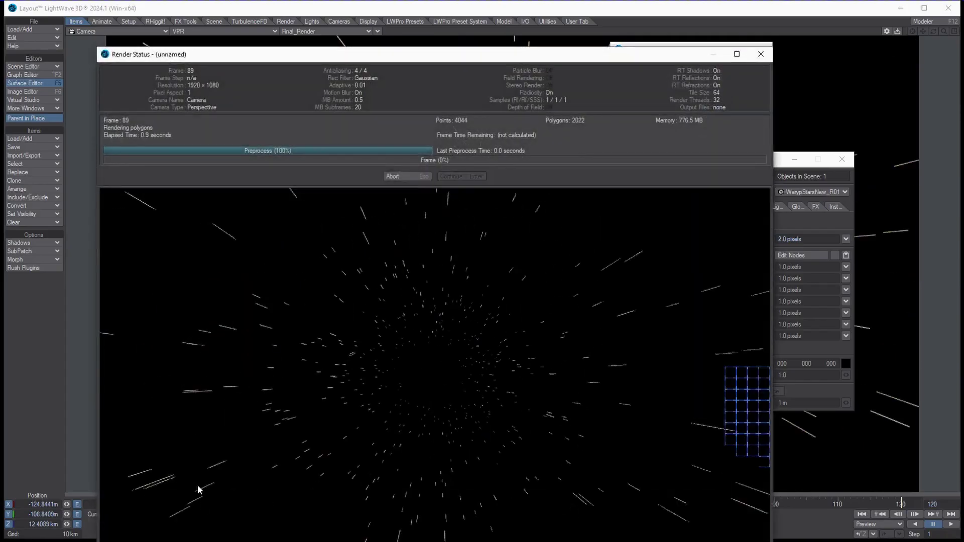
click(254, 470)
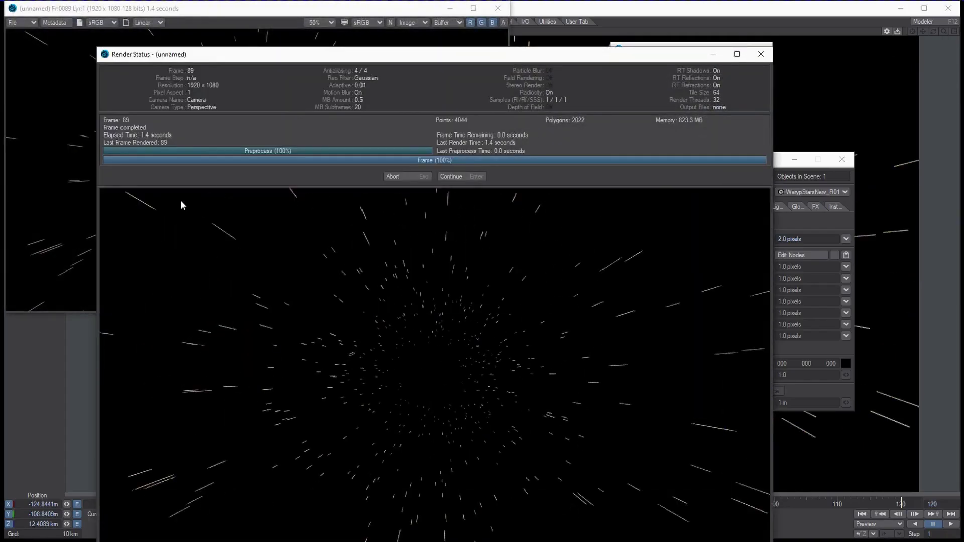
click(463, 176)
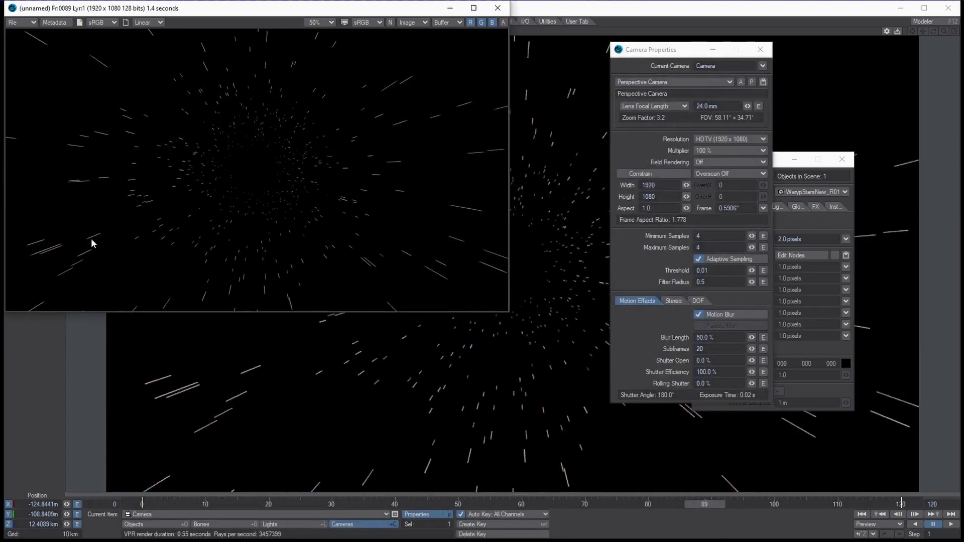
Inspect the rendered star streaks at 100% zoom in an enlarged image viewer, including the outer areas, and close the render.
drag(343, 17, 443, 101)
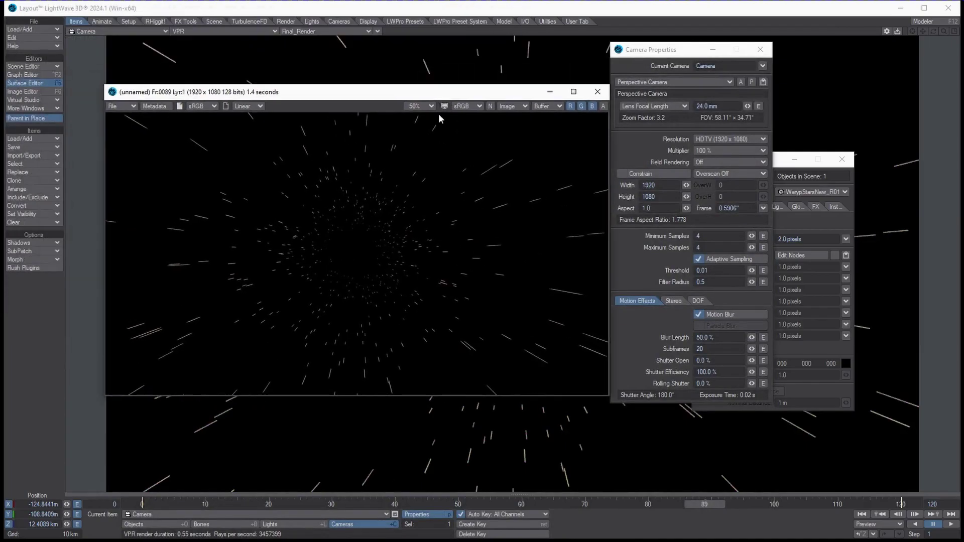
click(423, 106)
click(423, 112)
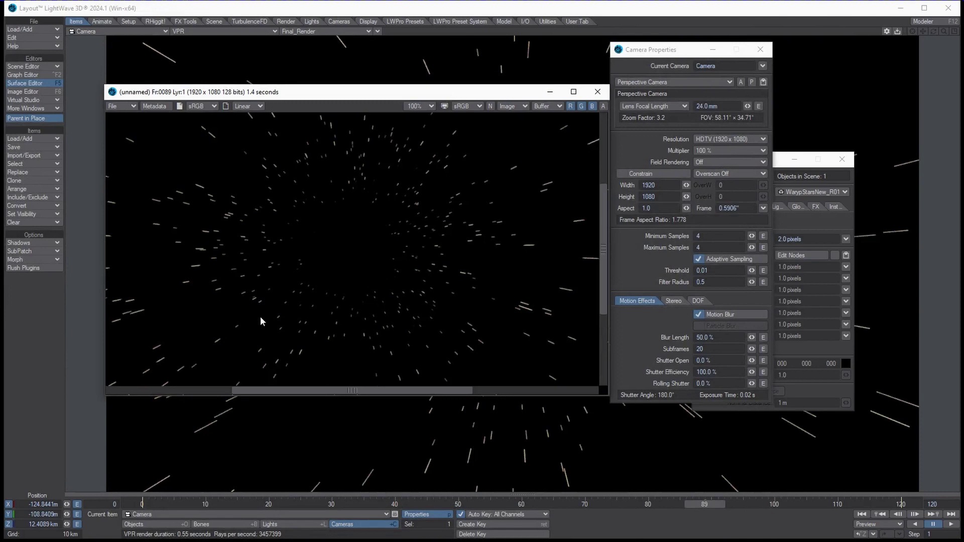
drag(330, 388, 251, 384)
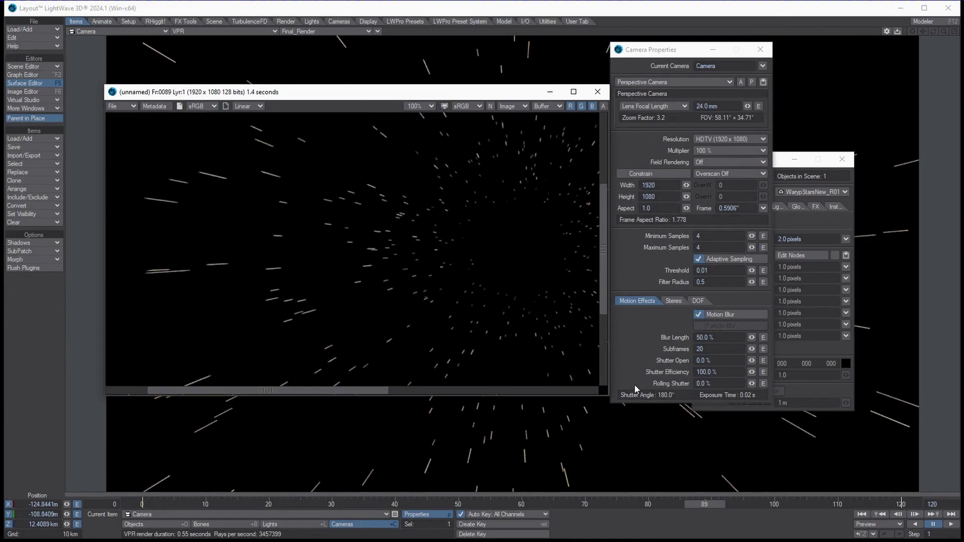
drag(610, 396, 849, 454)
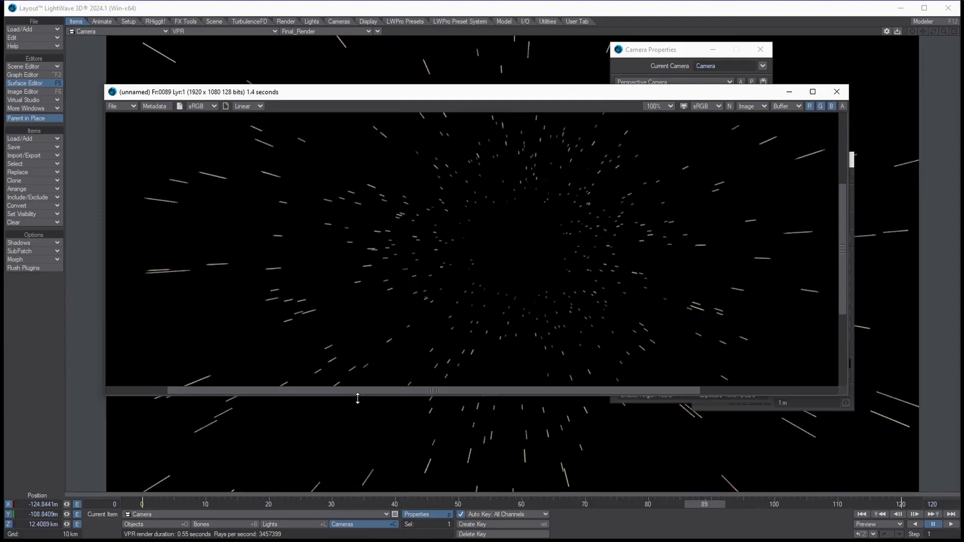
drag(358, 399, 367, 470)
drag(638, 460, 378, 462)
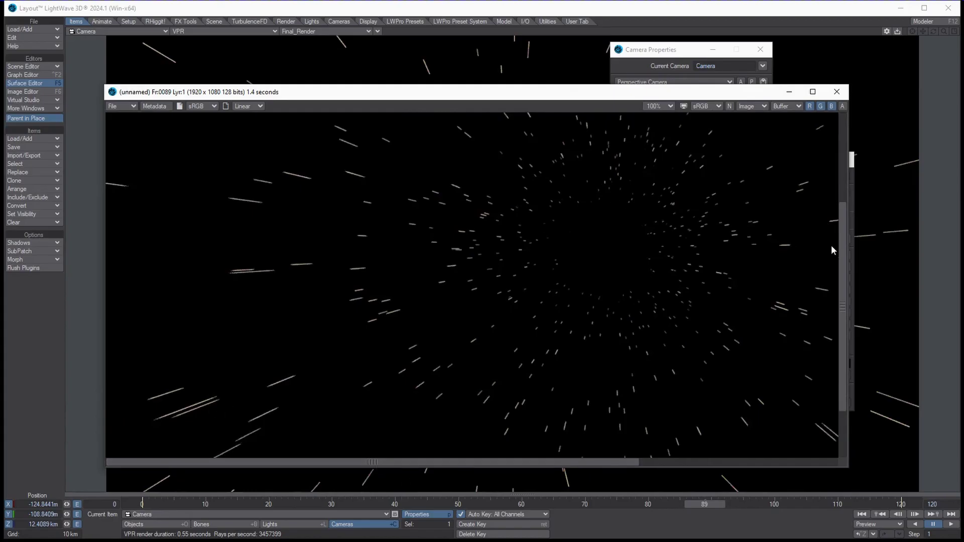
click(837, 91)
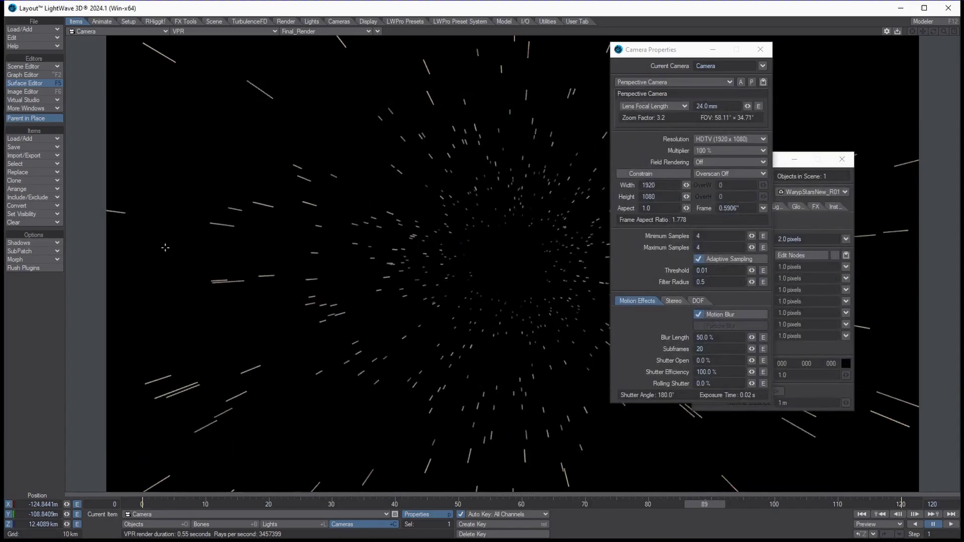
Rotate the camera at frame 0 to a heading of about -21.5° and a pitch of about 2.7°.
drag(710, 506, 142, 507)
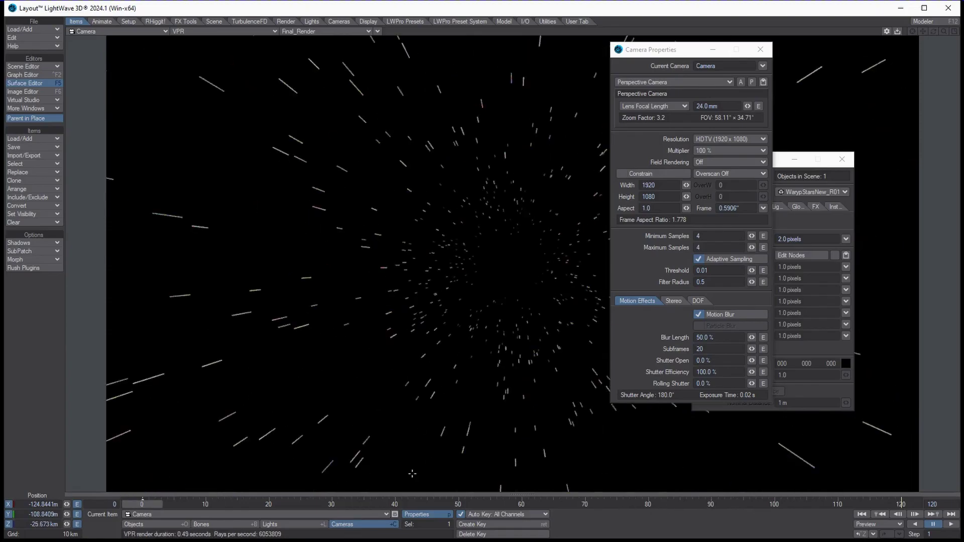
key(y)
drag(524, 392, 500, 394)
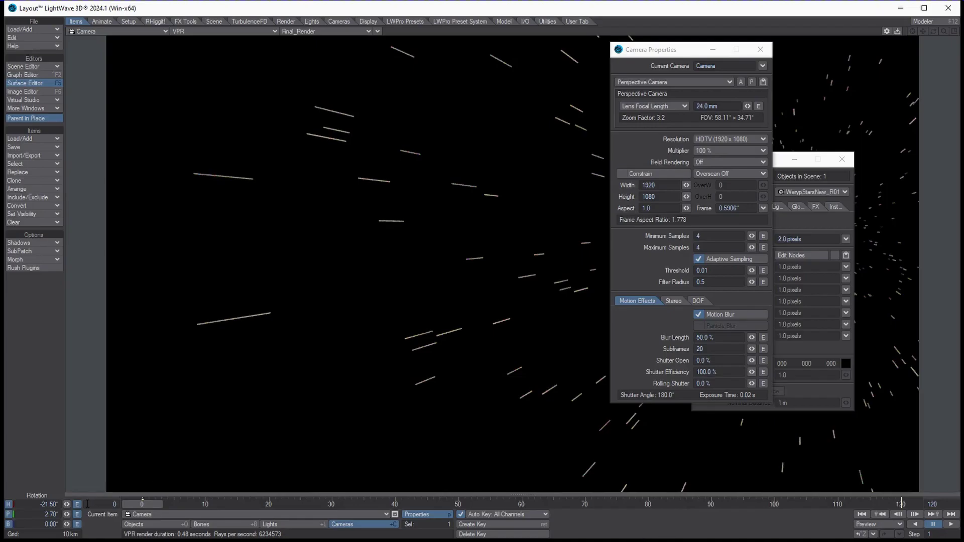
Copy the camera's -21.50° heading to frame 120 and move the camera and object properties windows out of view.
click(41, 504)
key(ctrl+c)
click(951, 514)
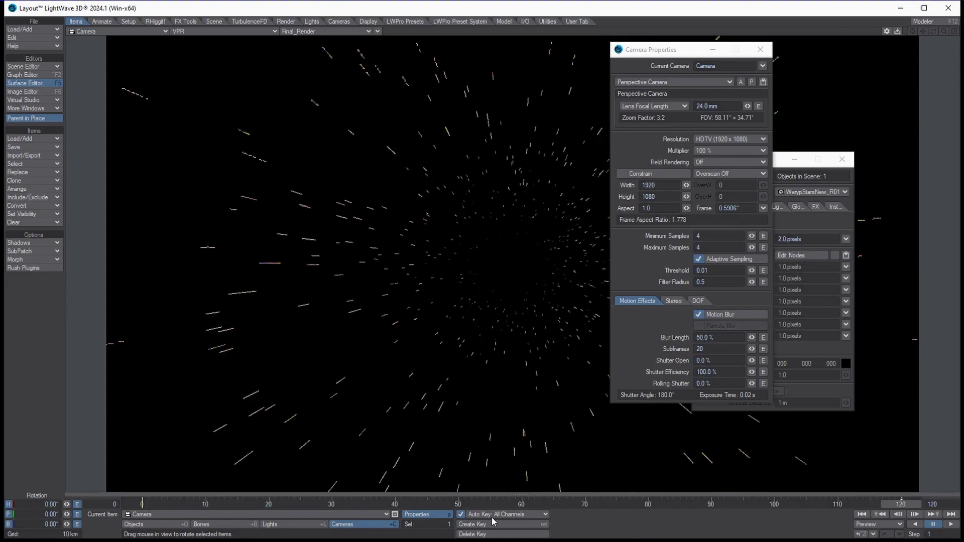
key(ctrl+v)
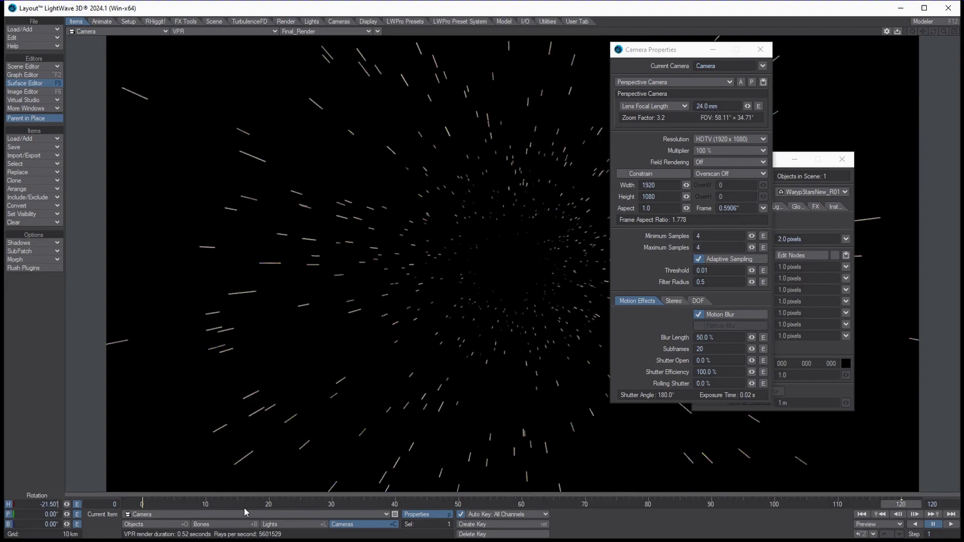
key(Tab)
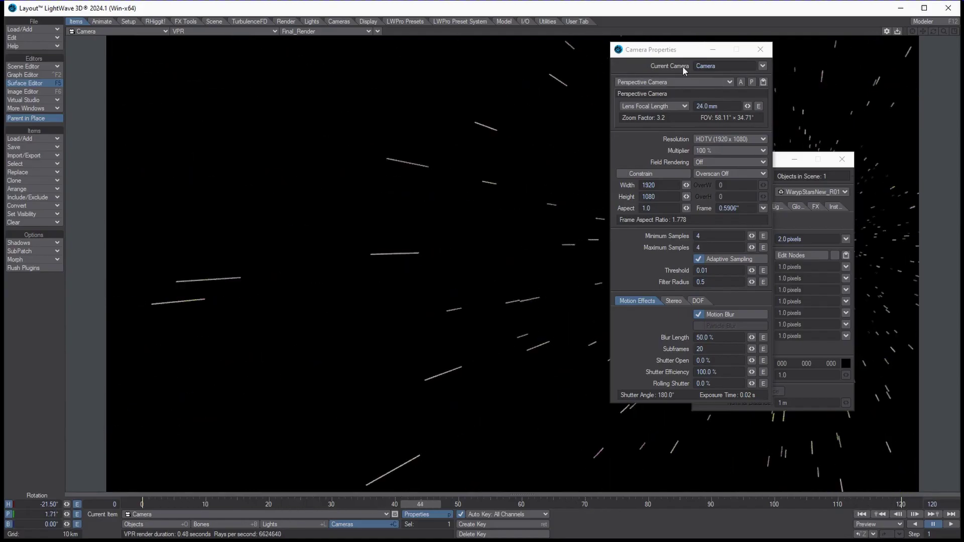
drag(672, 54, 963, 139)
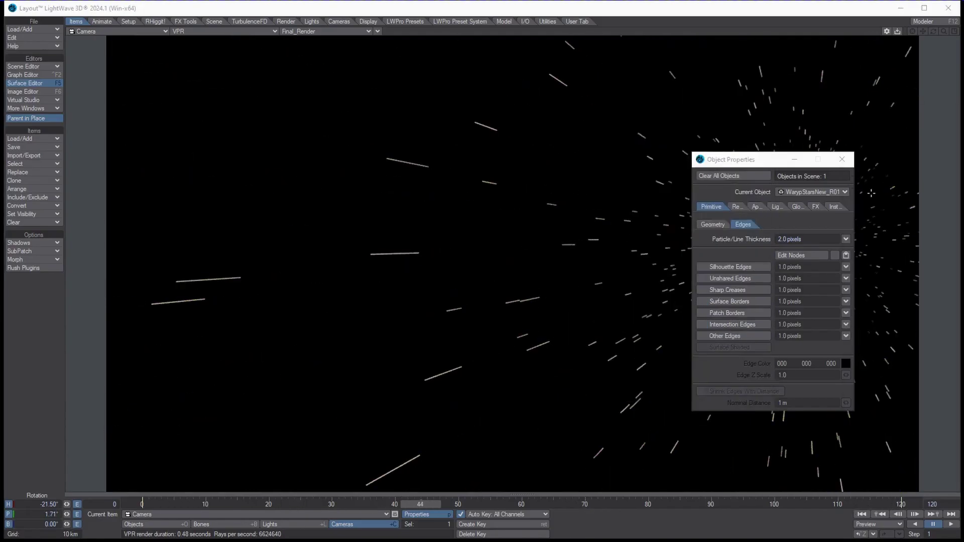
drag(761, 164, 963, 191)
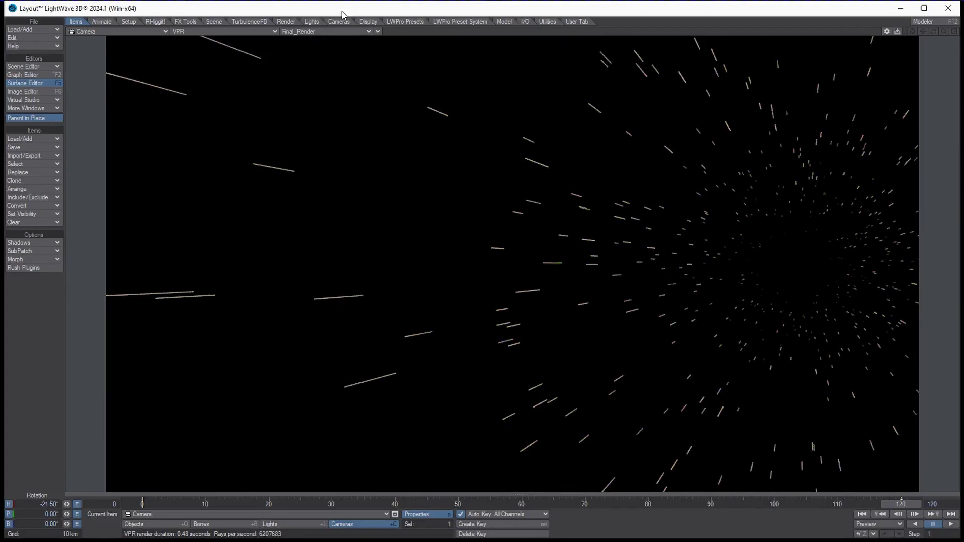
Load the STARS.lwo object from the objects folder into the scene.
click(61, 22)
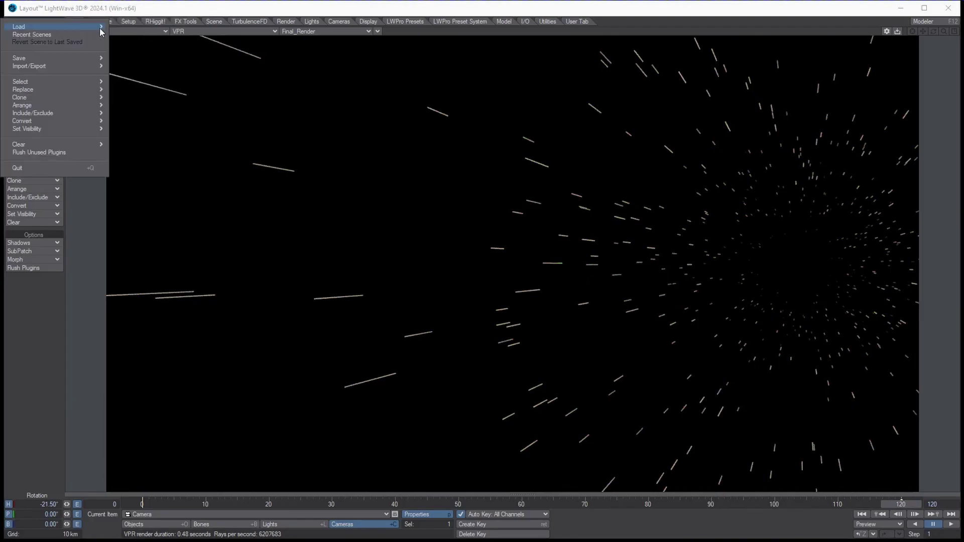
mouse_move(141, 34)
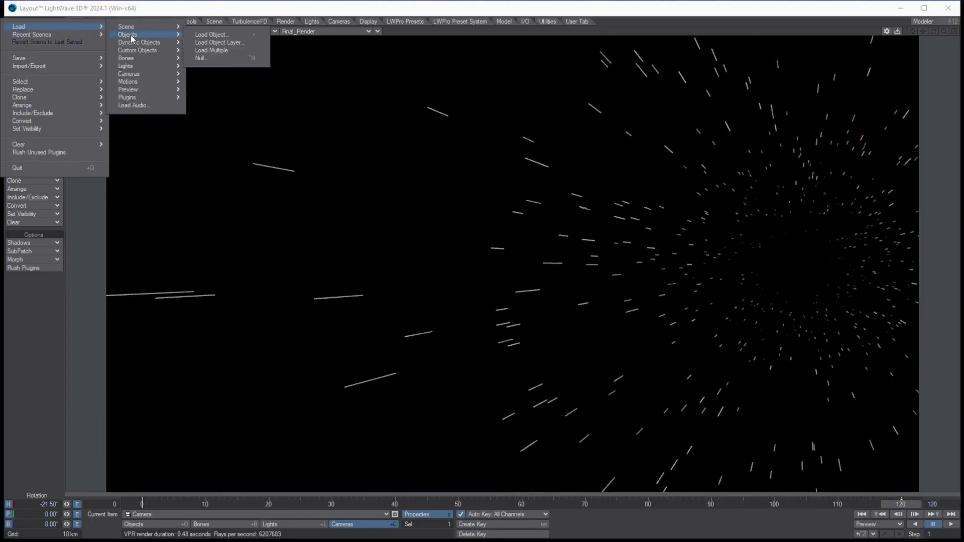
click(214, 34)
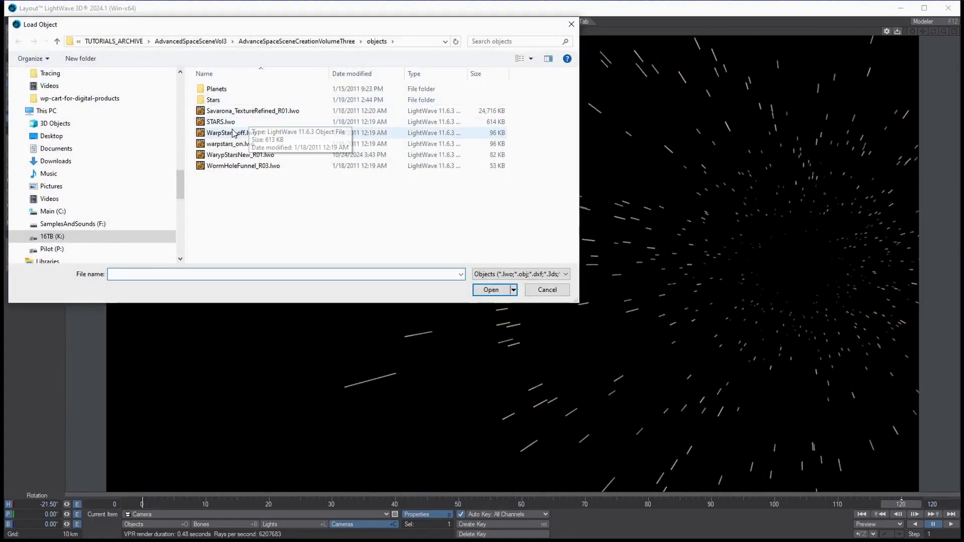
click(221, 122)
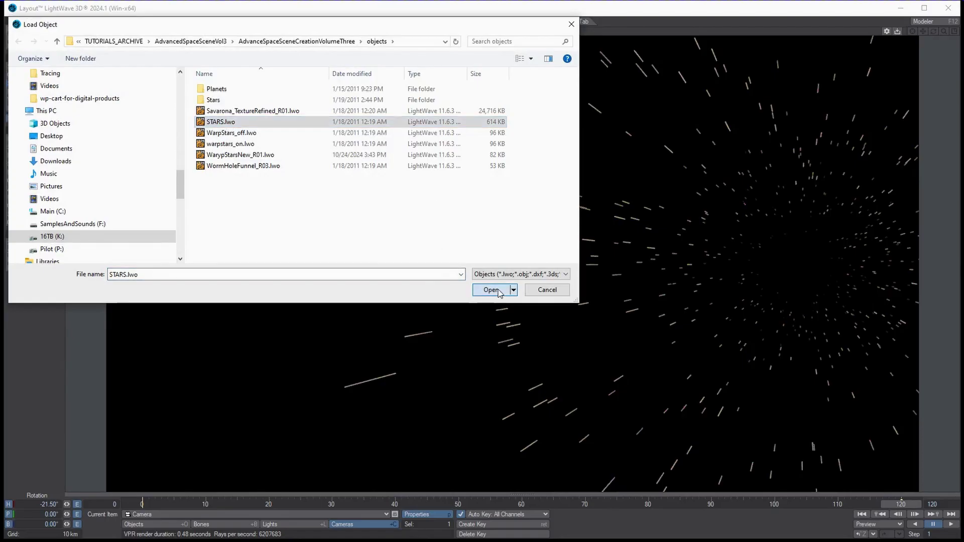
click(491, 290)
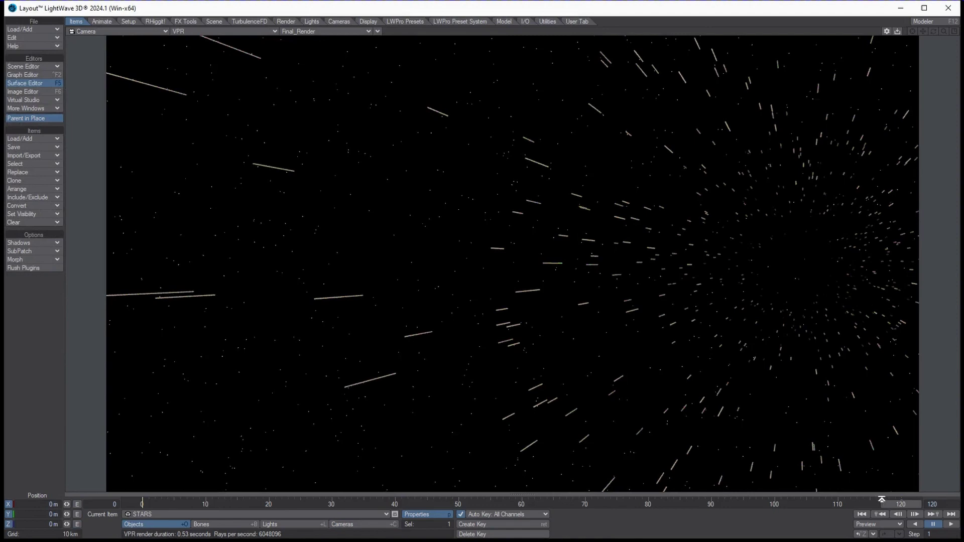
Key the STARS object's Z position to -50 m at frame 120 and scrub the timeline to check its motion.
drag(898, 506, 634, 506)
mouse_move(66, 525)
mouse_down()
mouse_move(1, 532)
mouse_move(29, 534)
mouse_up()
drag(44, 528, 179, 527)
text(-50)
key(Return)
drag(888, 502, 698, 503)
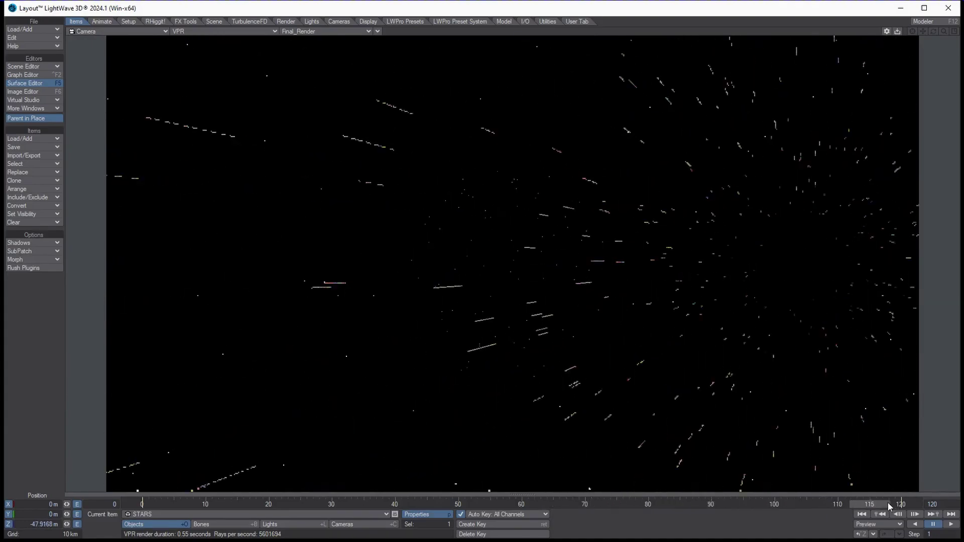